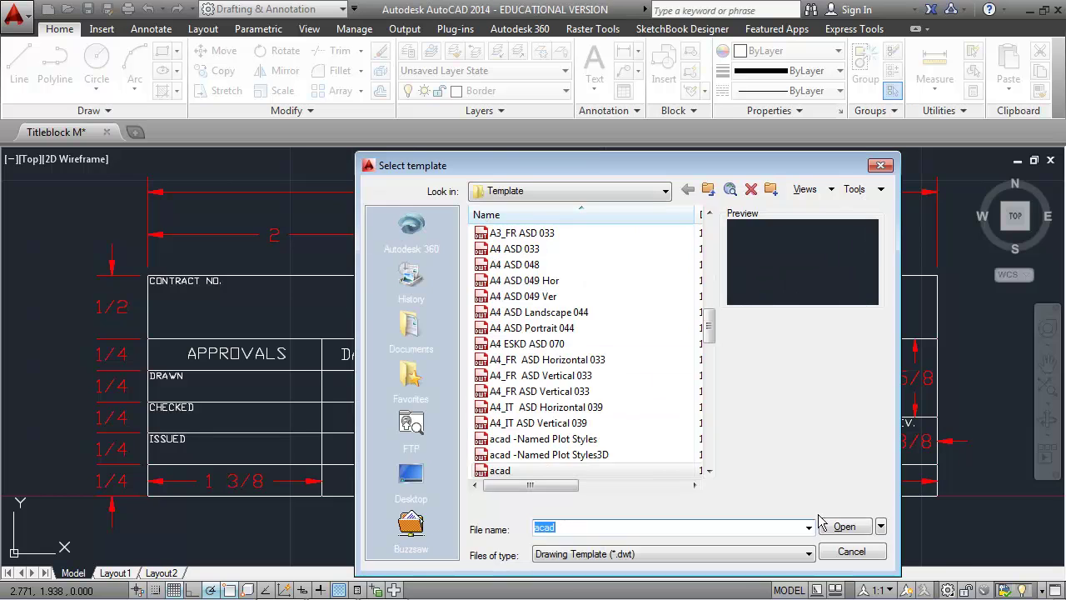
# Create a drawing from the acad template and set its length units to Decimal with 0.000 precision
pyautogui.click(844, 527)
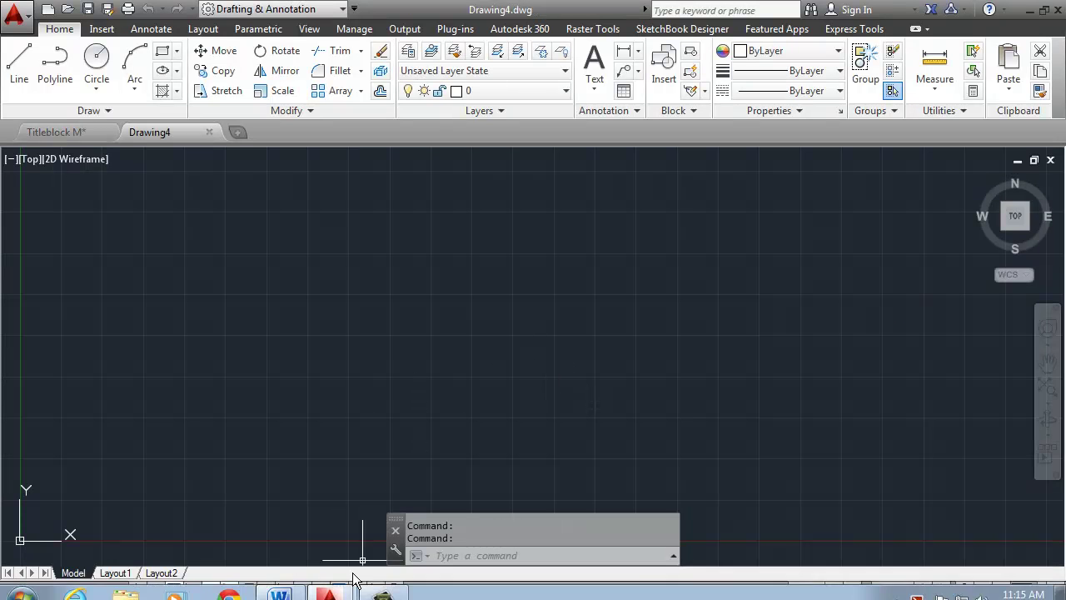
pyautogui.click(469, 555)
pyautogui.write('units')
pyautogui.press('Return')
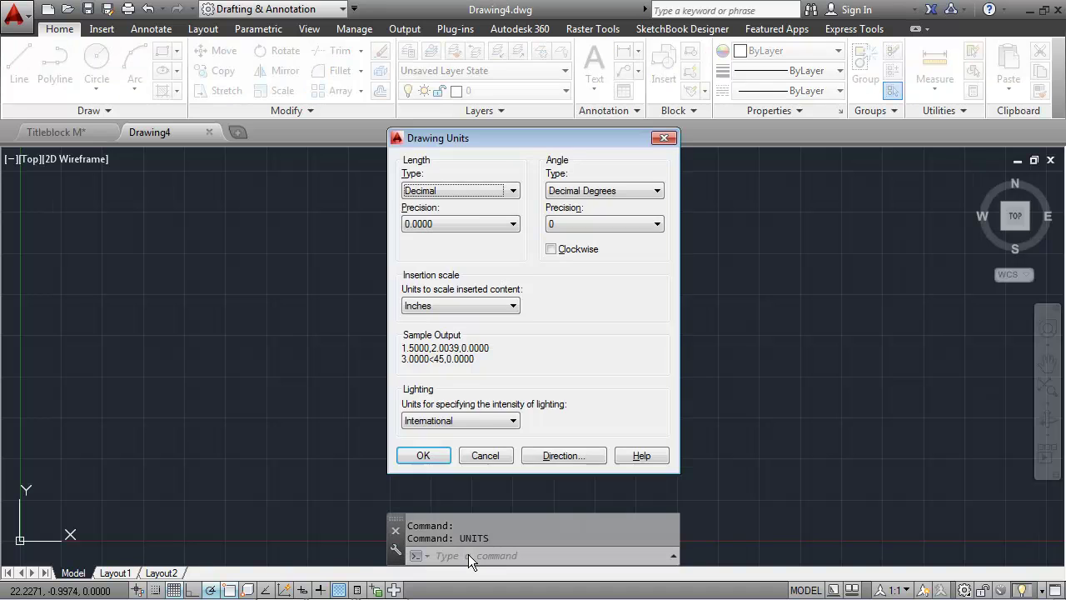
pyautogui.click(472, 225)
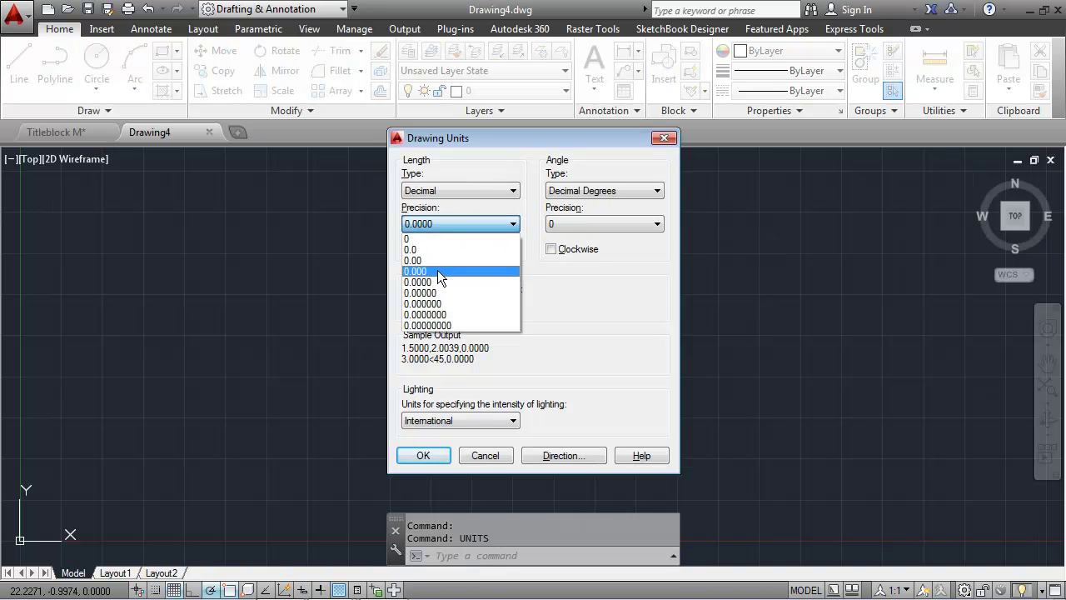
pyautogui.click(438, 271)
pyautogui.click(434, 457)
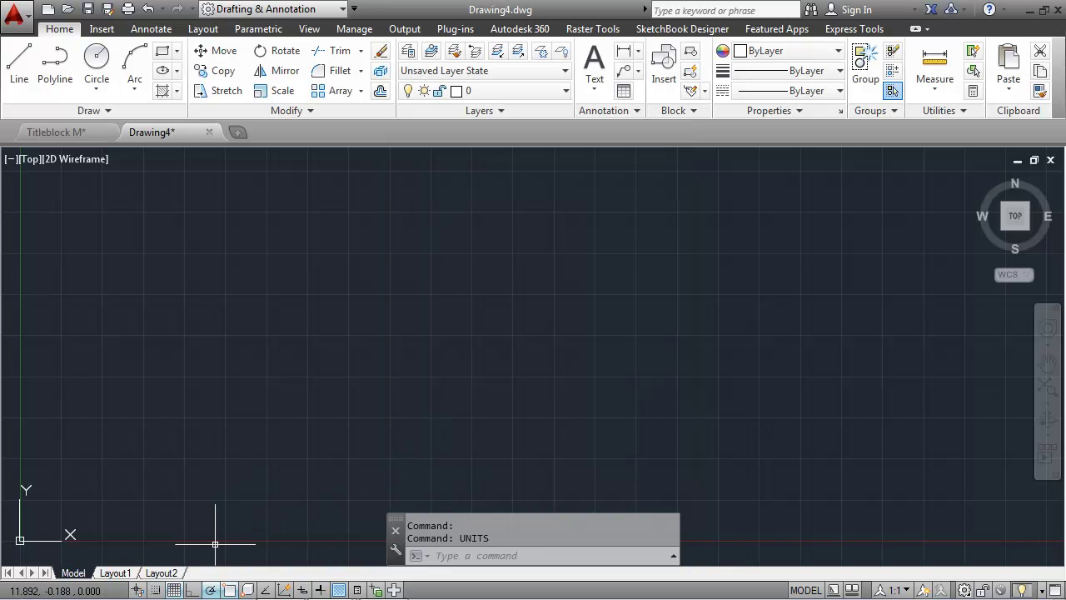
# Turn snap mode on and set the X and Y snap spacing to 0.125
pyautogui.click(155, 590)
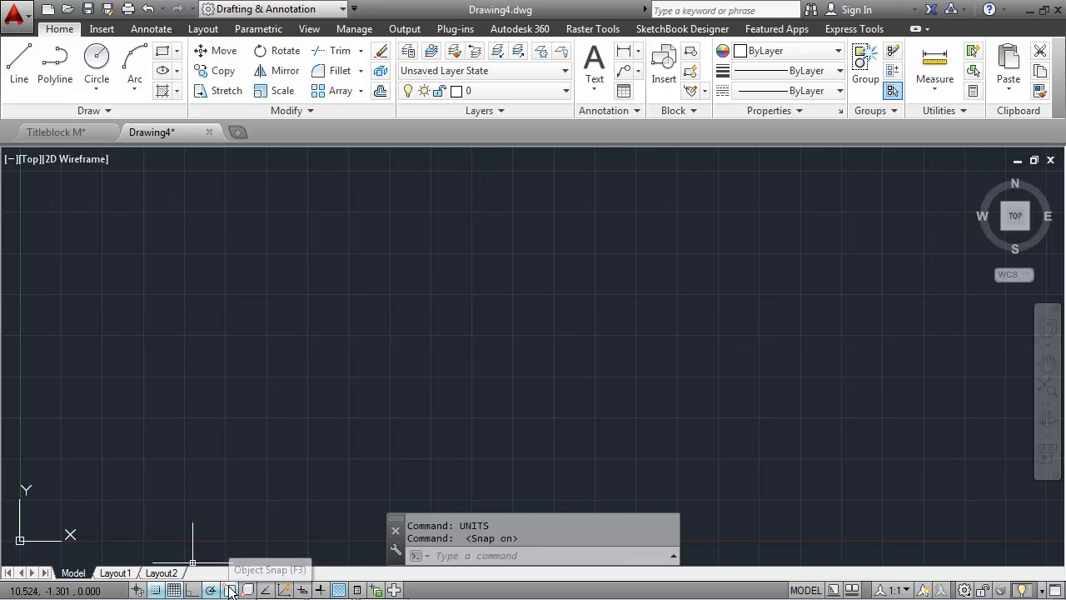
pyautogui.rightClick(173, 589)
pyautogui.click(218, 556)
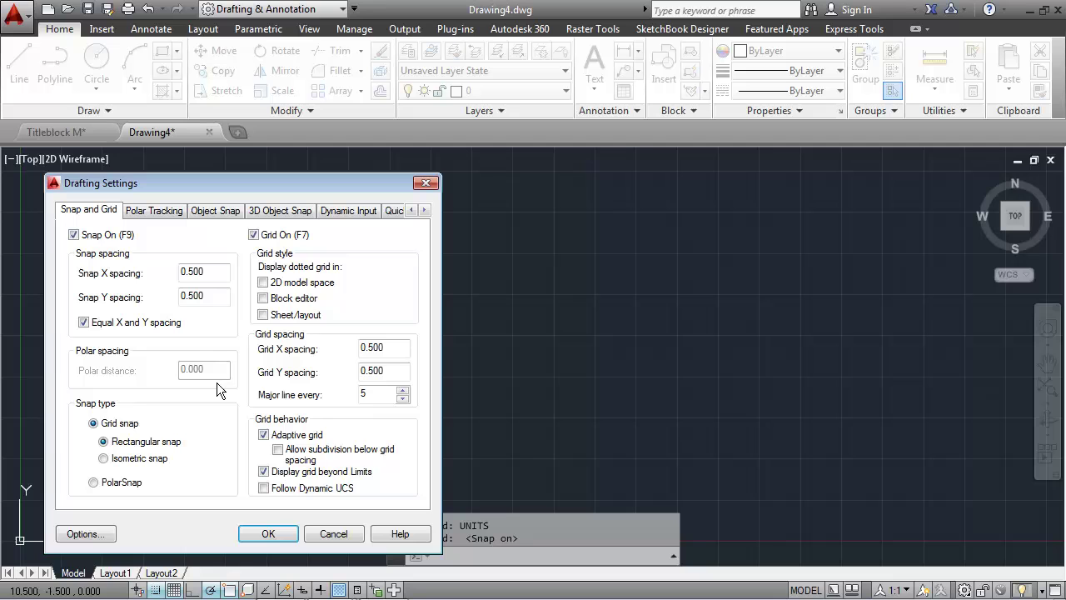
pyautogui.moveTo(209, 272); pyautogui.dragTo(125, 279)
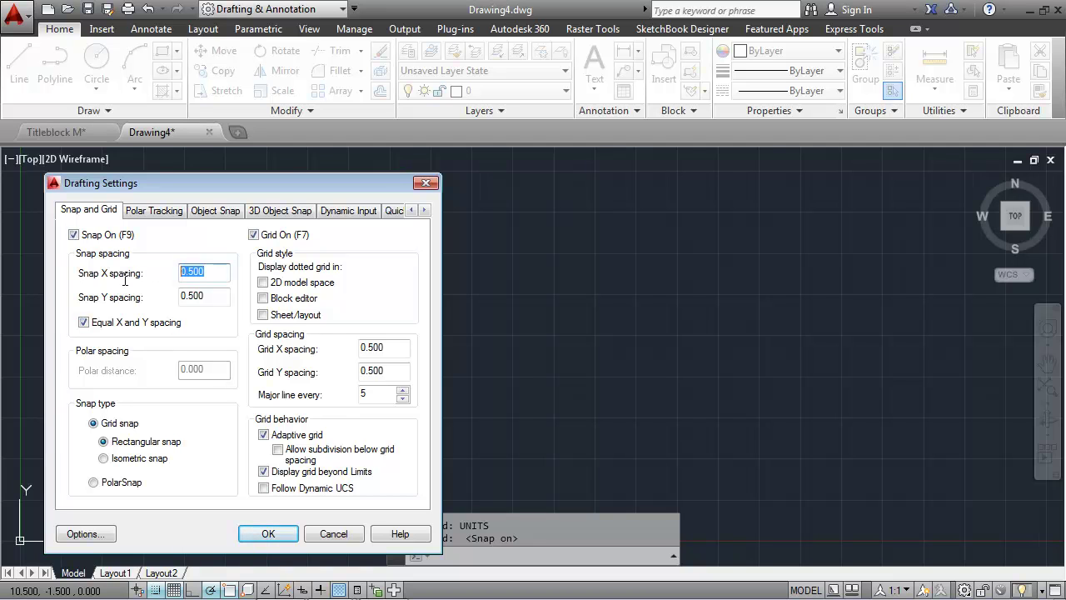
pyautogui.write('.125')
pyautogui.press('Tab')
# Disable the adaptive grid and the grid display beyond the drawing limits, then apply the drafting settings
pyautogui.click(391, 347)
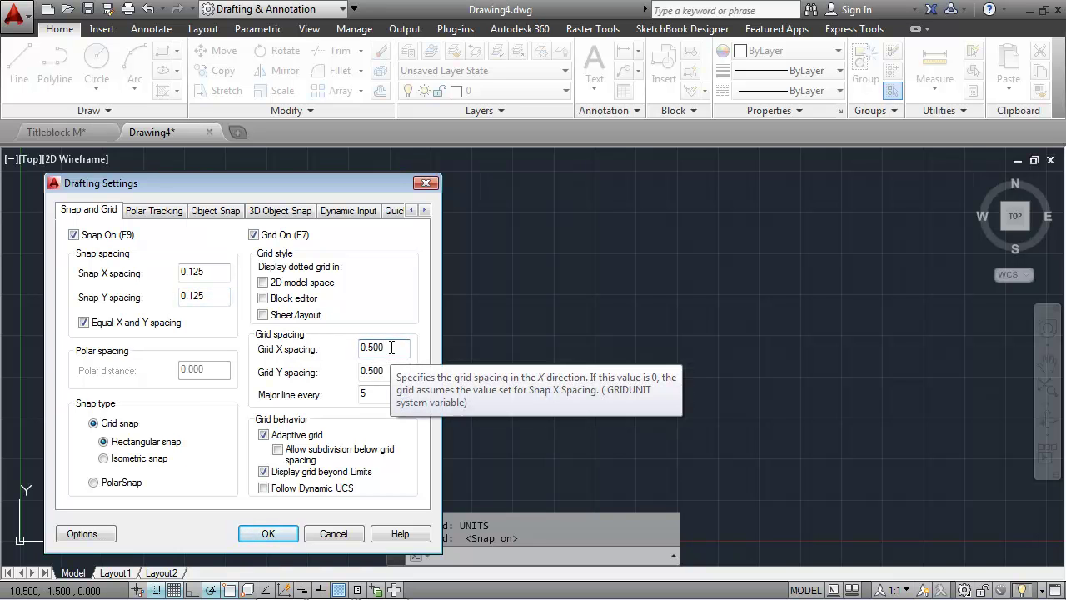
pyautogui.click(263, 434)
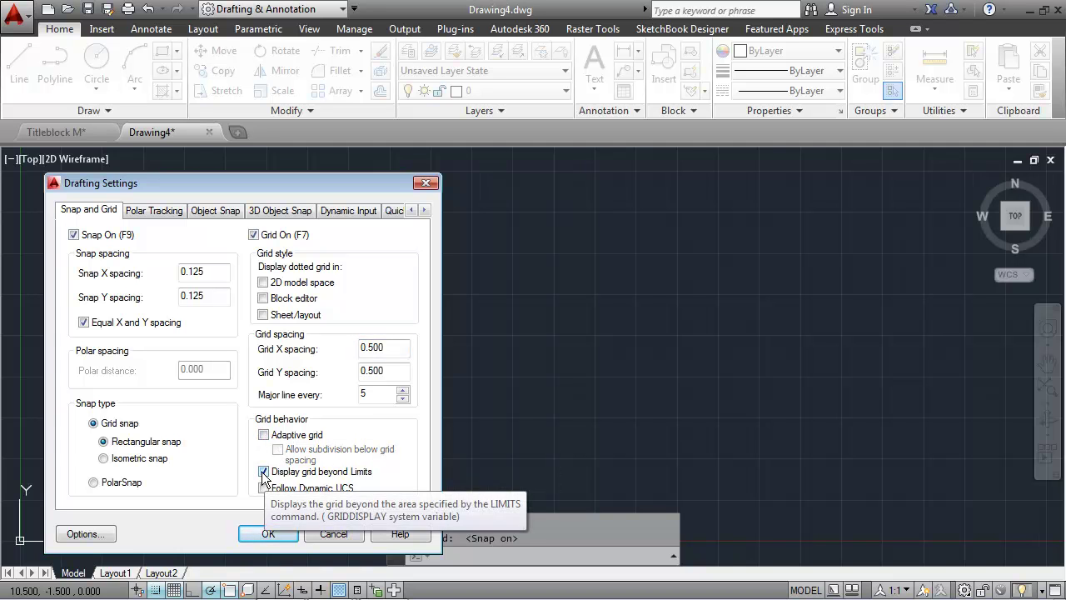
pyautogui.click(263, 472)
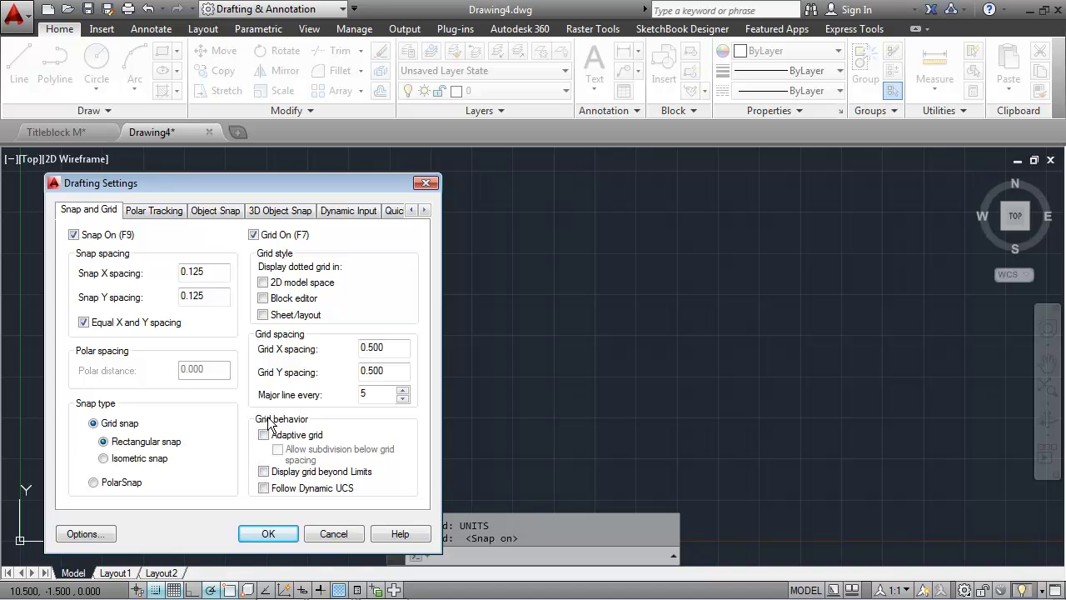
pyautogui.click(272, 534)
# Draw a closed rectangle of lines 6.25 wide and 1.75 high, with its lower-left corner at 2.5,2.5
pyautogui.write('z')
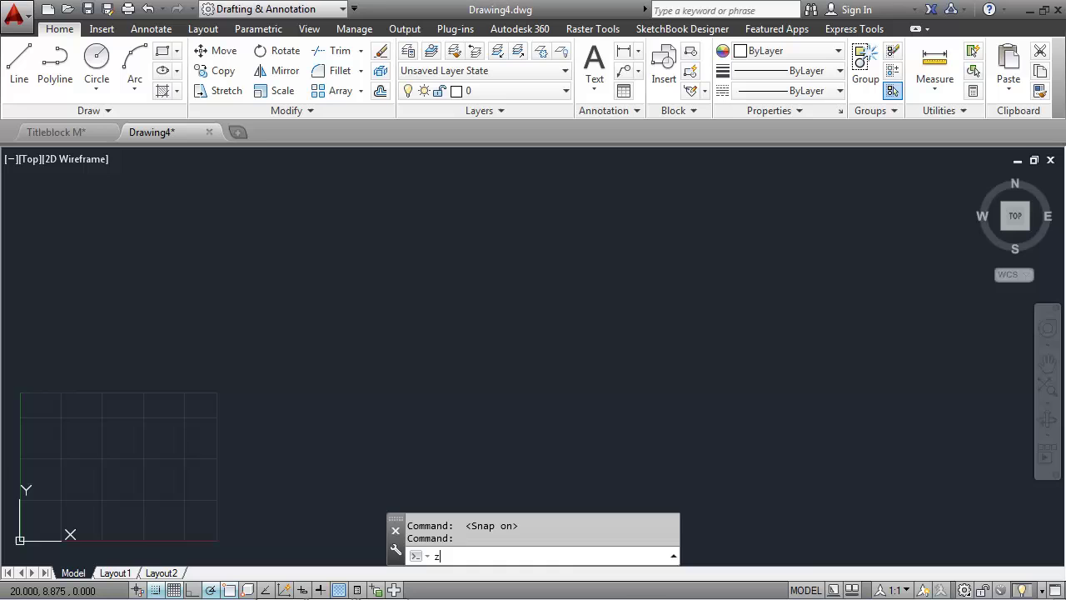
pyautogui.press('Return')
pyautogui.write('a')
pyautogui.press('Return')
pyautogui.click(25, 62)
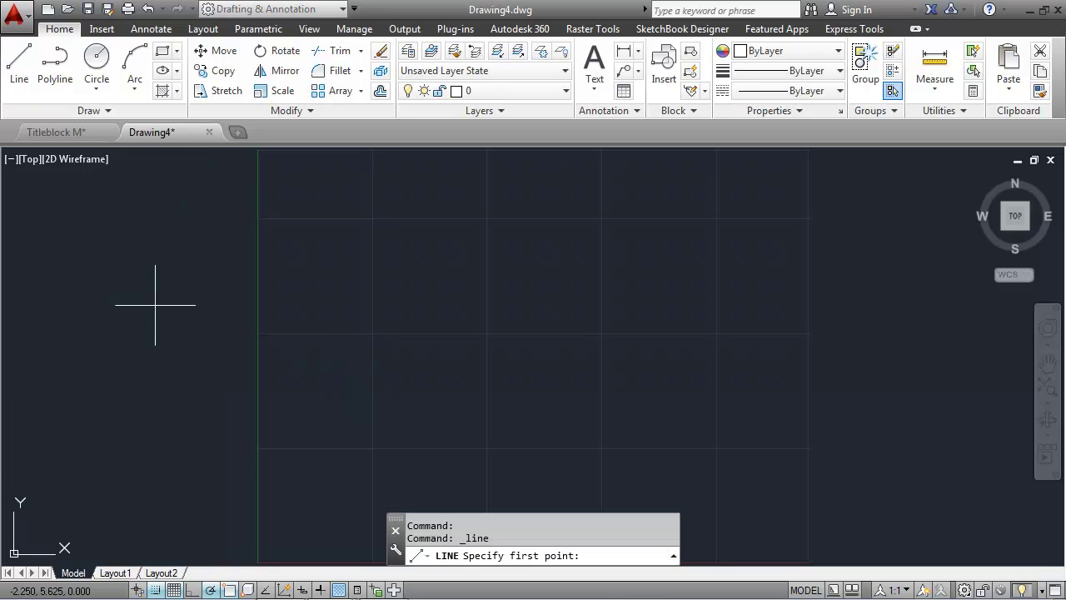
pyautogui.click(372, 448)
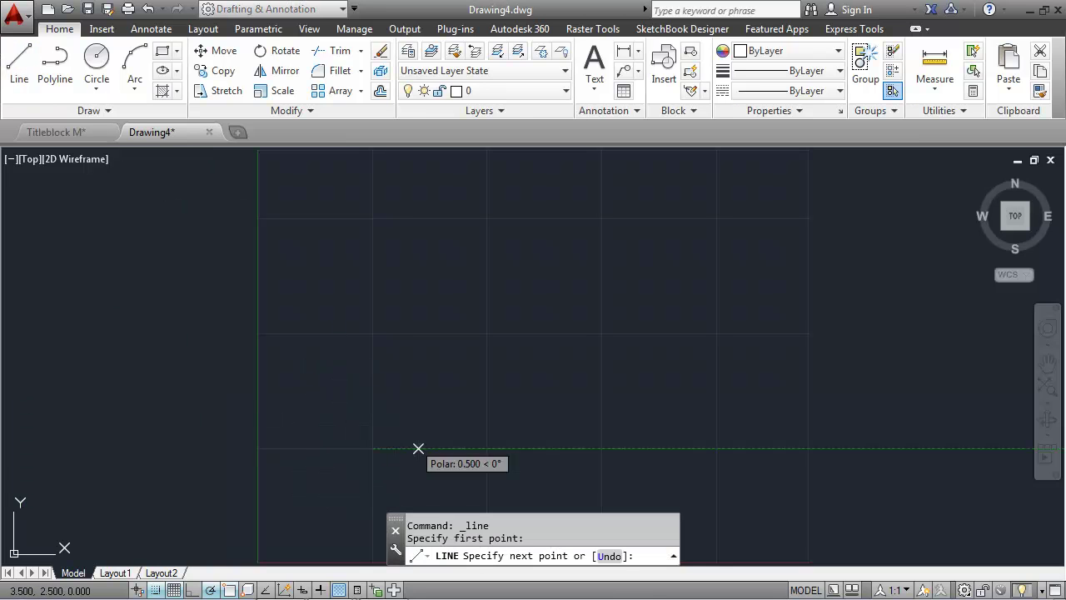
pyautogui.click(659, 448)
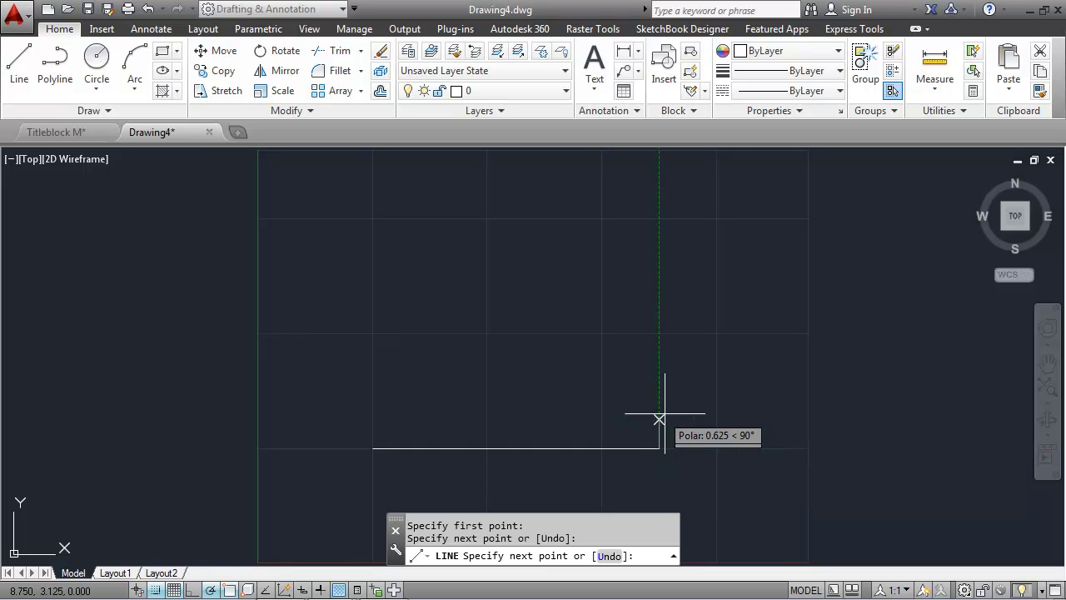
pyautogui.click(659, 367)
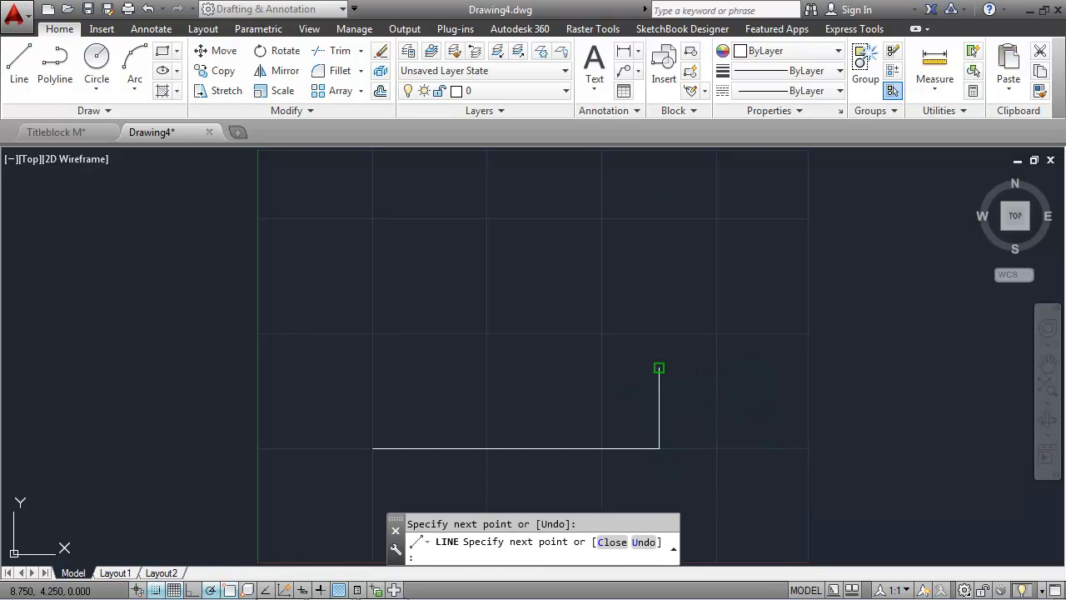
pyautogui.click(373, 367)
pyautogui.click(373, 448)
pyautogui.write('c')
pyautogui.press('Return')
# Offset the rectangle's top edge 0.5 downward to form a full-width horizontal divider
pyautogui.scroll(4, 475, 407)
pyautogui.moveTo(510, 423); pyautogui.dragTo(491, 339, button='middle')
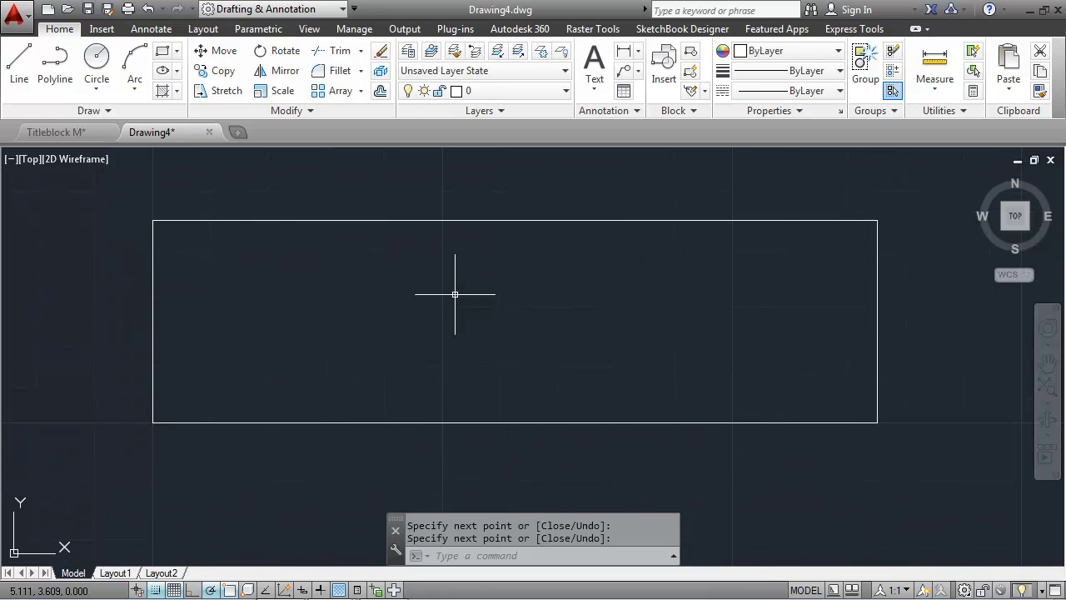
pyautogui.write('offset')
pyautogui.press('Return')
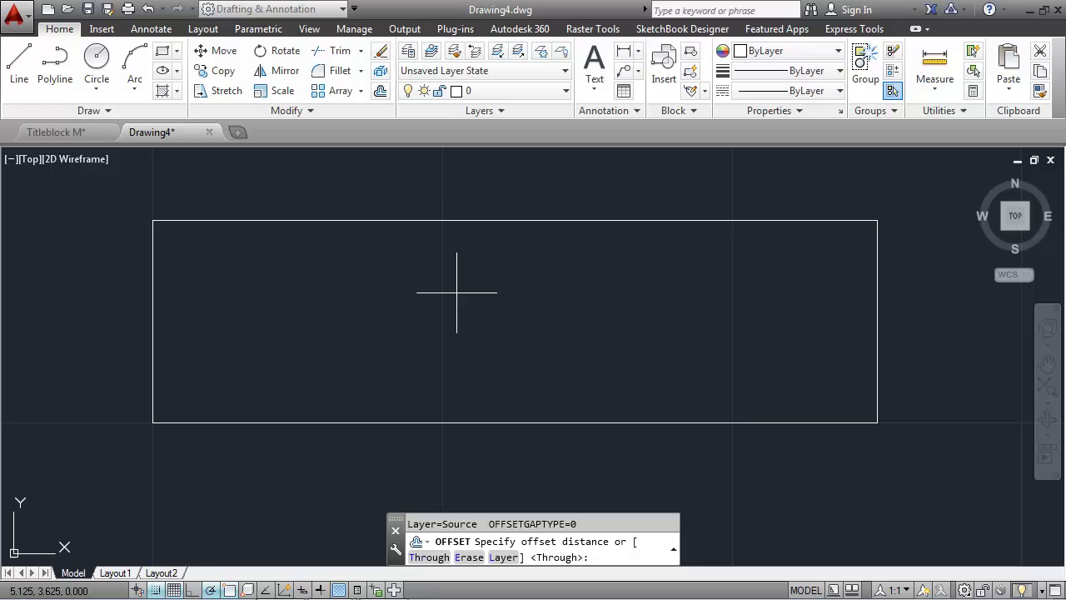
pyautogui.write('.5')
pyautogui.press('Return')
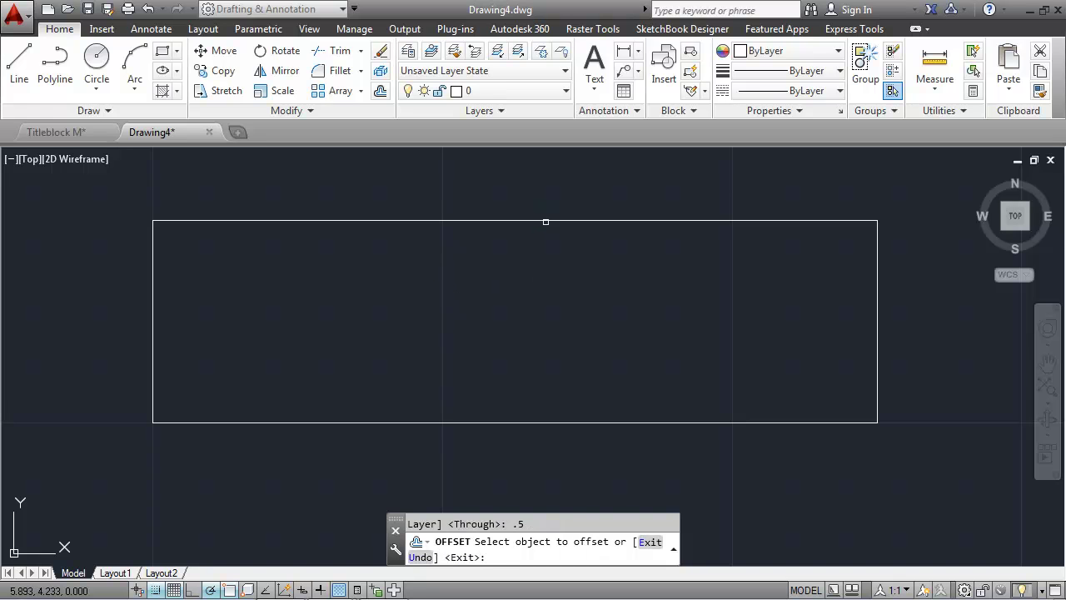
pyautogui.click(552, 220)
pyautogui.click(558, 307)
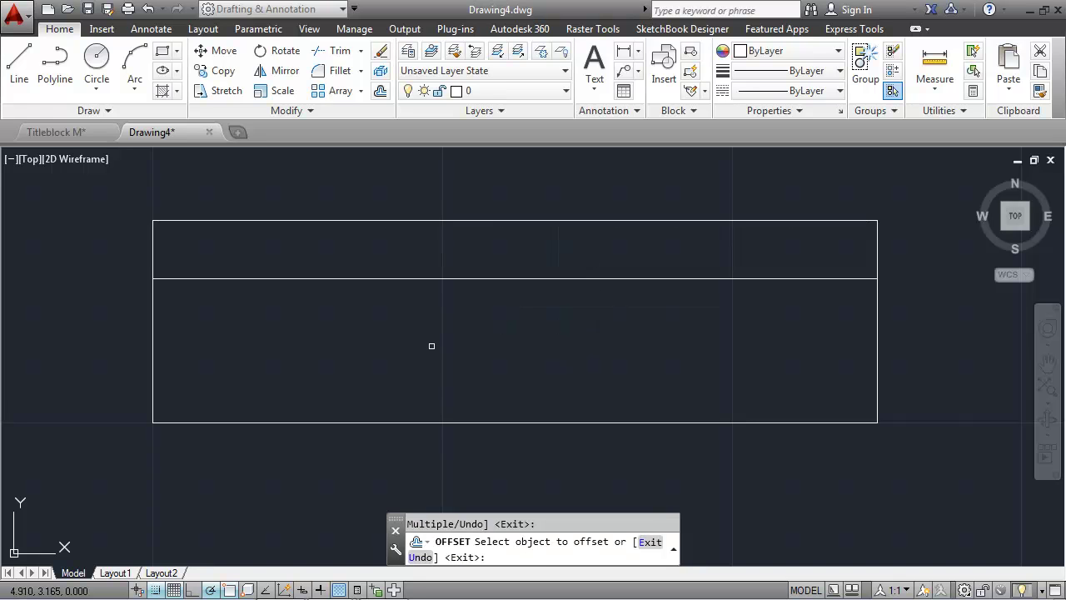
pyautogui.press('Return')
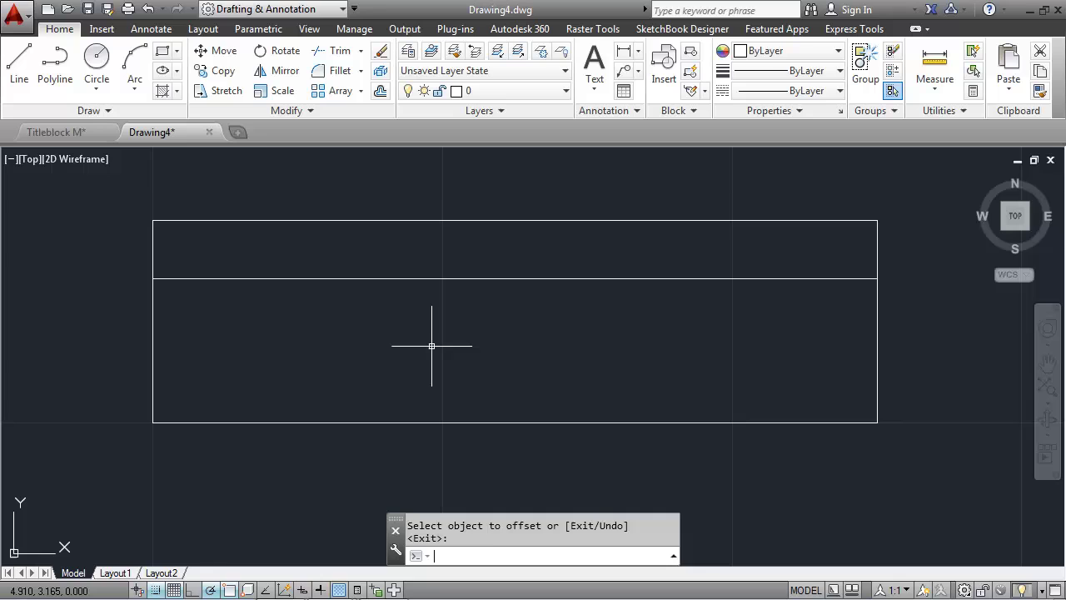
# Offset the rectangle's left edge 2 units inward to form a full-height vertical divider
pyautogui.press('Return')
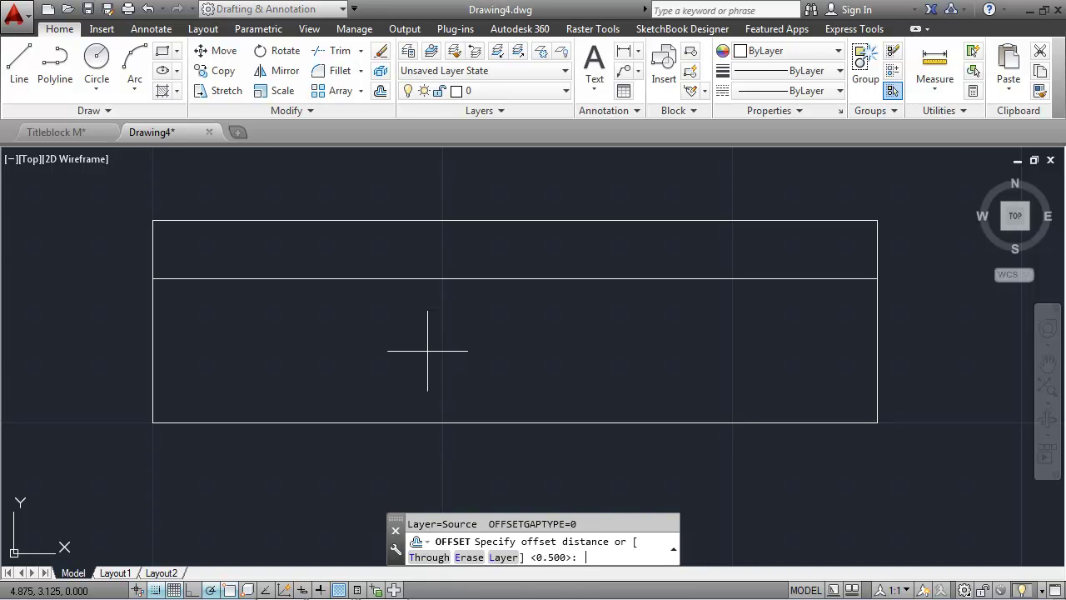
pyautogui.write('2')
pyautogui.press('Return')
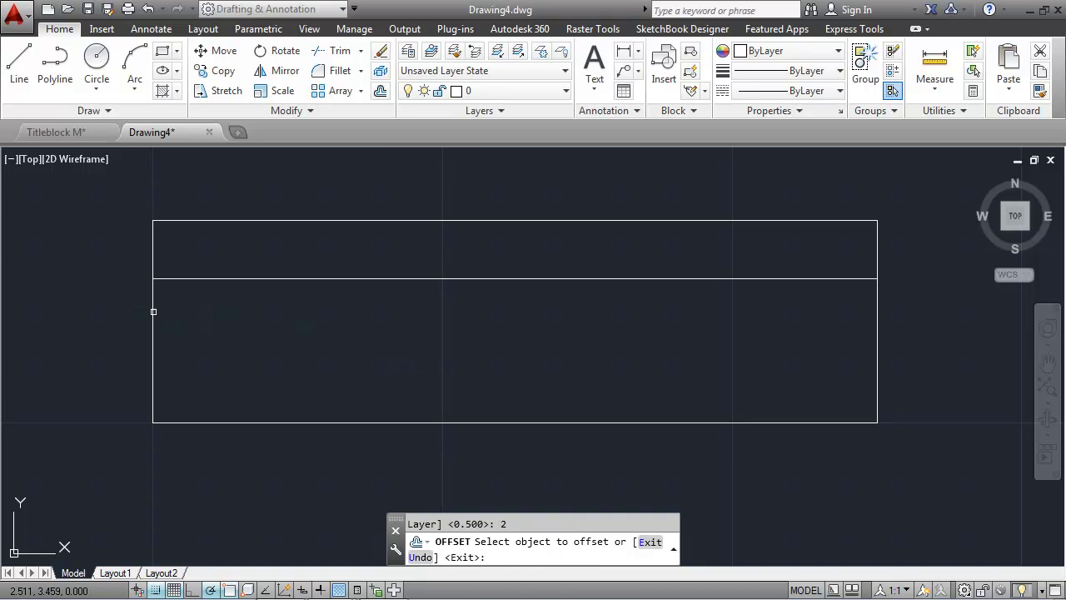
pyautogui.click(154, 312)
pyautogui.click(312, 312)
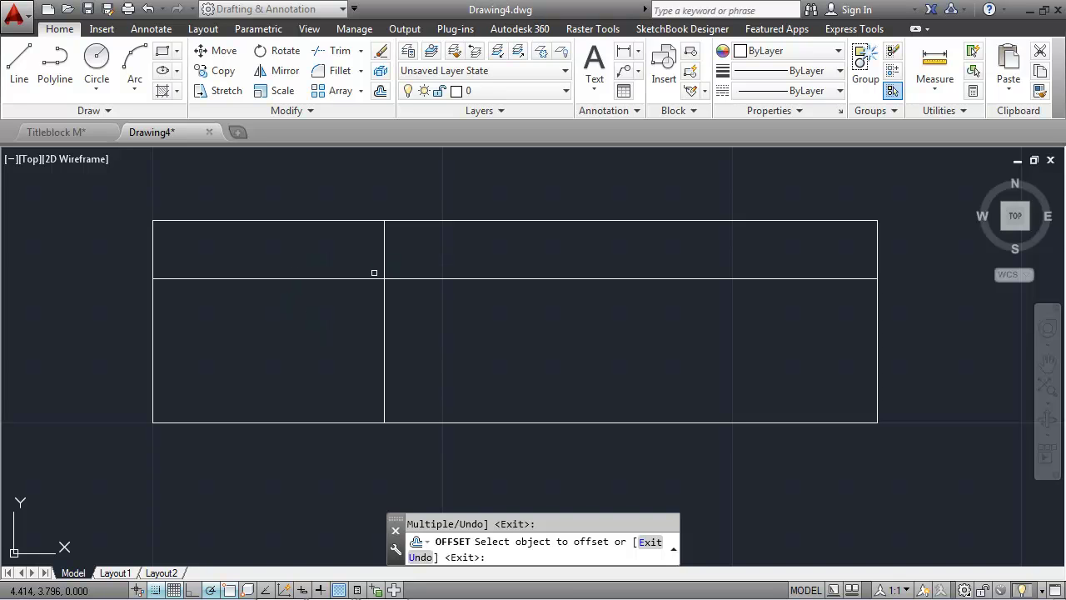
pyautogui.press('Escape')
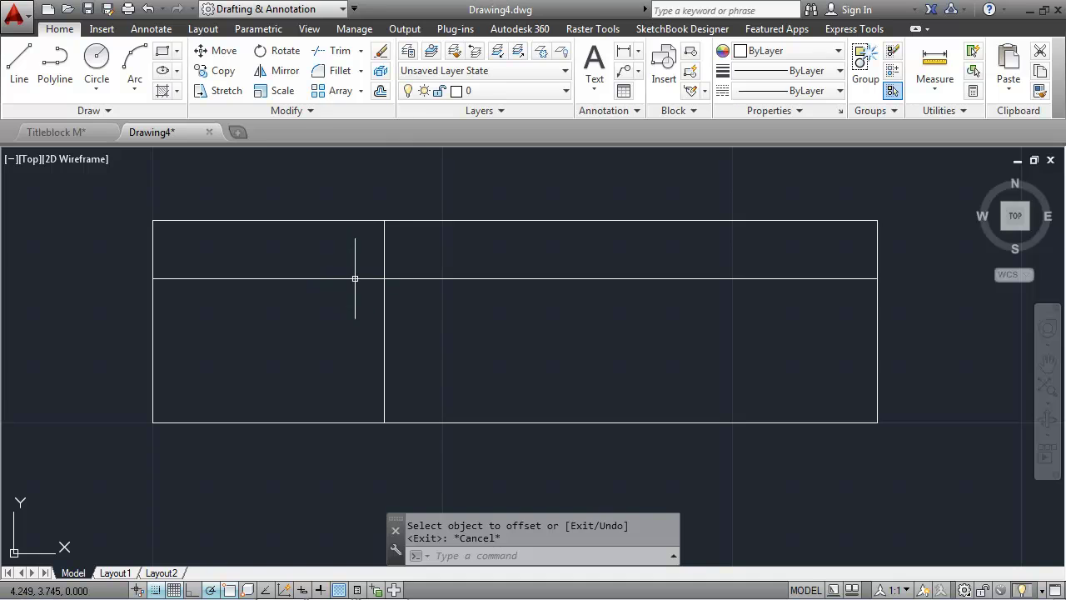
# Break the inner horizontal line at the point where it intersects the inner vertical line
pyautogui.click(310, 109)
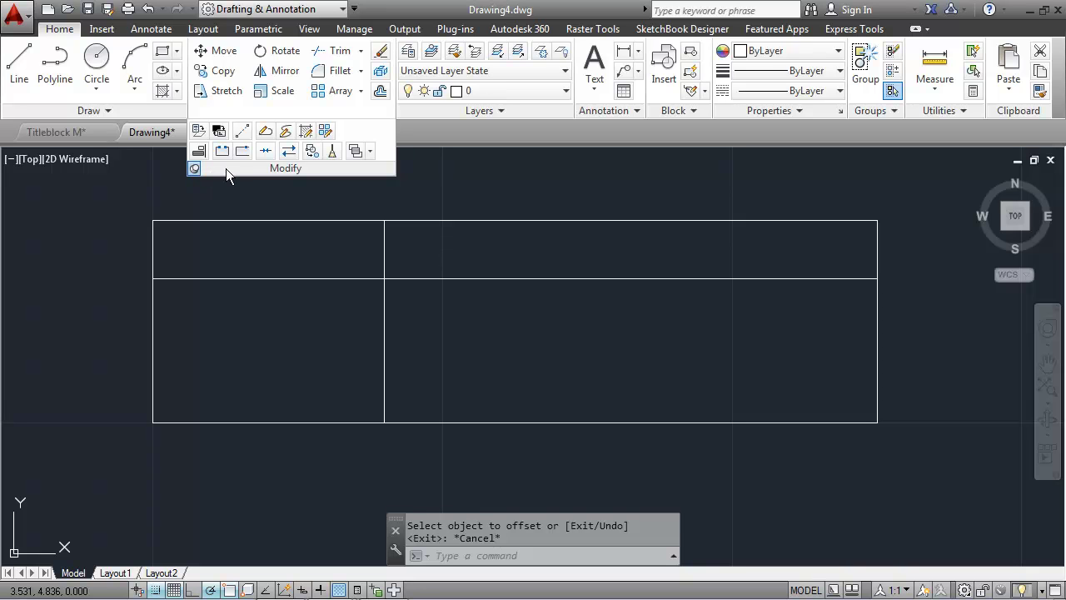
pyautogui.click(243, 151)
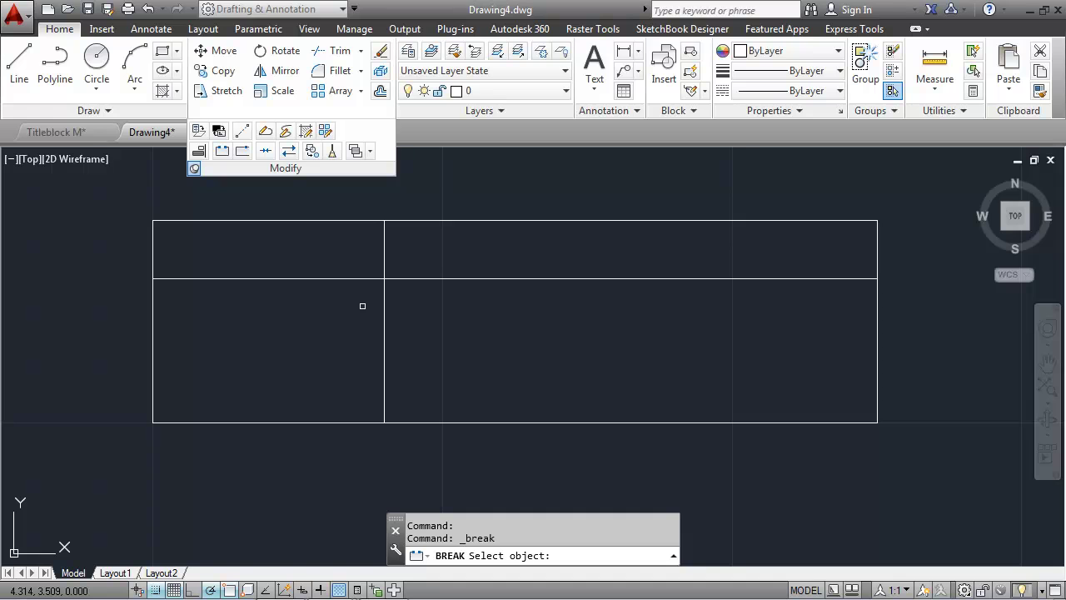
pyautogui.click(355, 278)
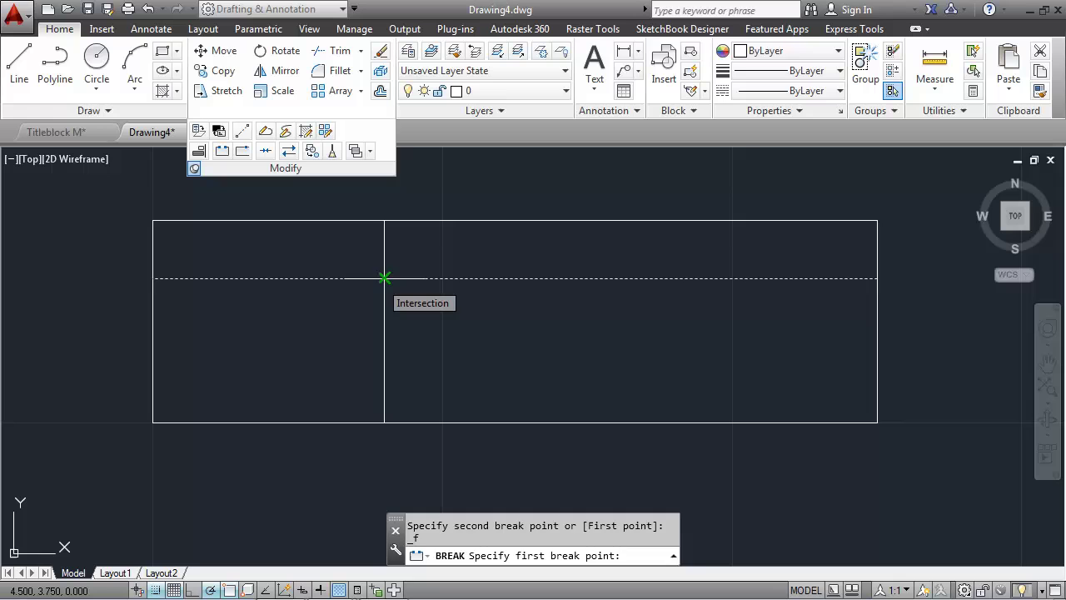
pyautogui.click(384, 278)
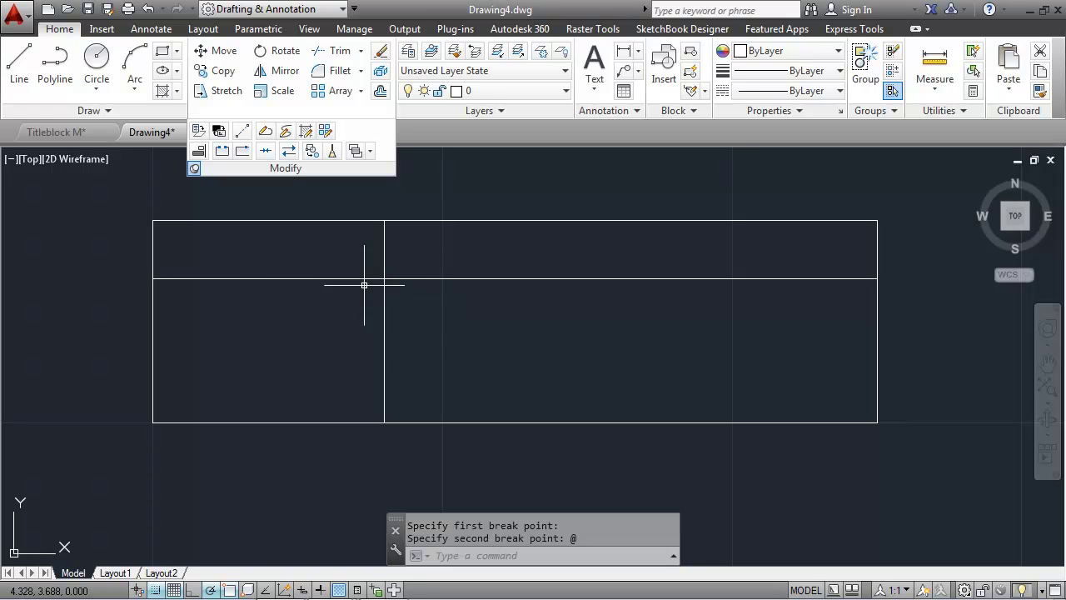
pyautogui.press('Escape')
# Offset the left segment of the horizontal divider downward four times at 0.25 spacing to form the left column's rows
pyautogui.write('Off')
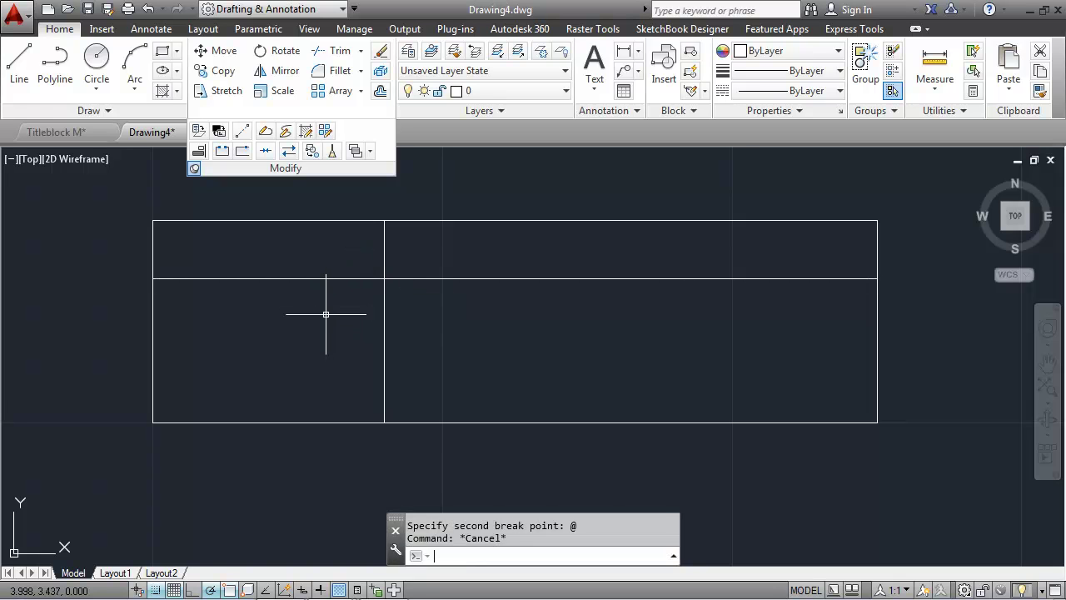
pyautogui.press('Return')
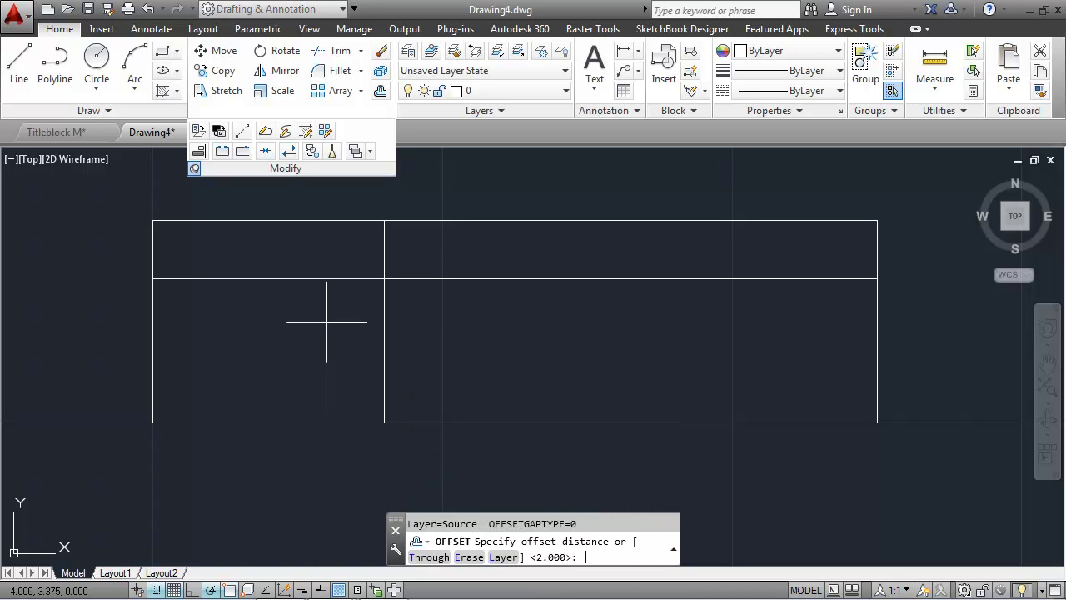
pyautogui.write('.25')
pyautogui.press('Return')
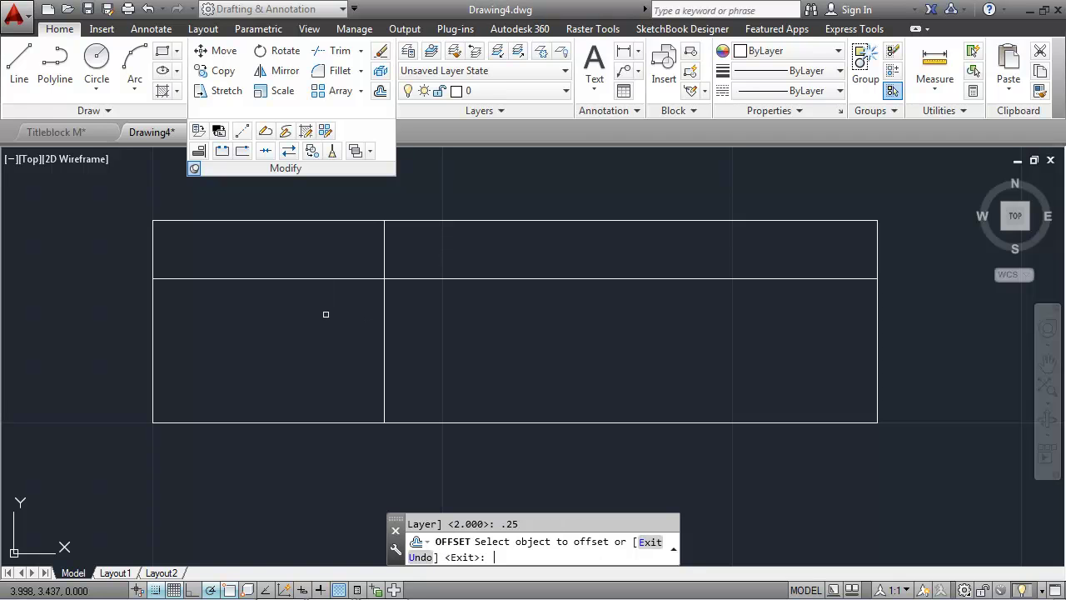
pyautogui.click(271, 278)
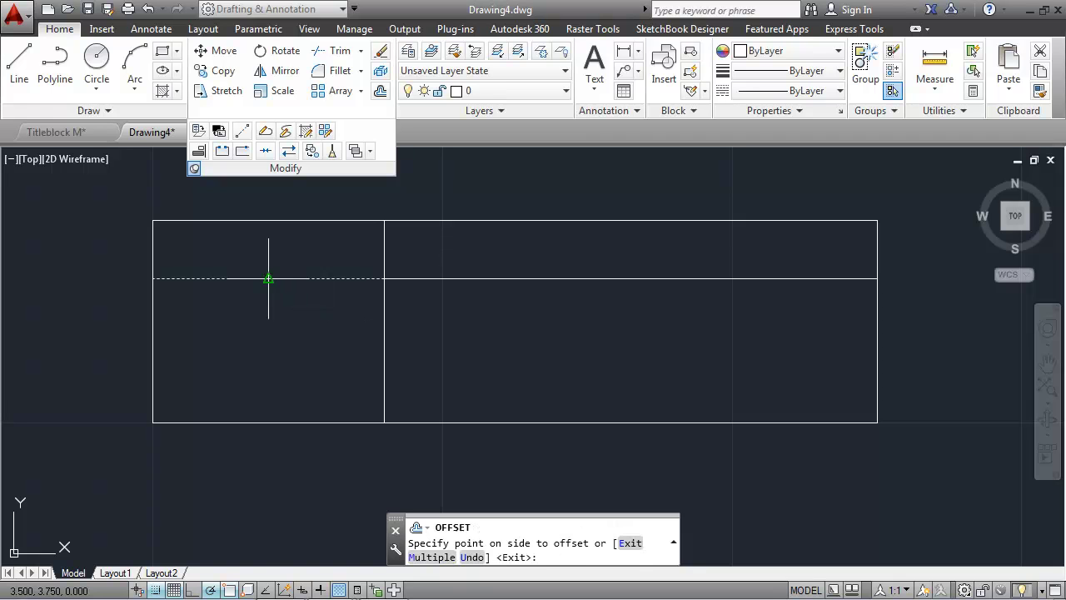
pyautogui.click(270, 321)
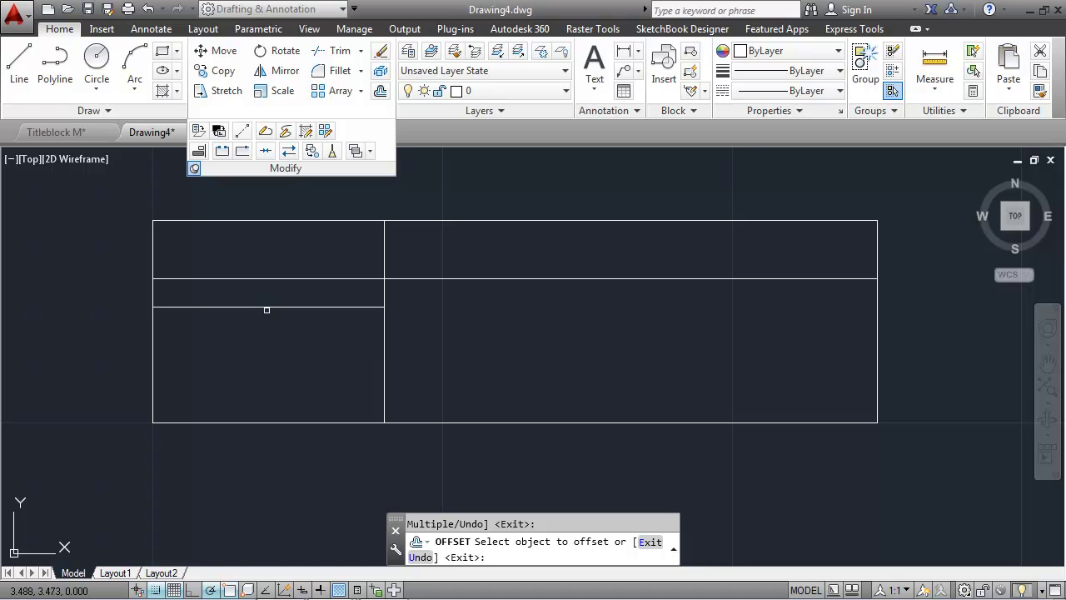
pyautogui.click(266, 308)
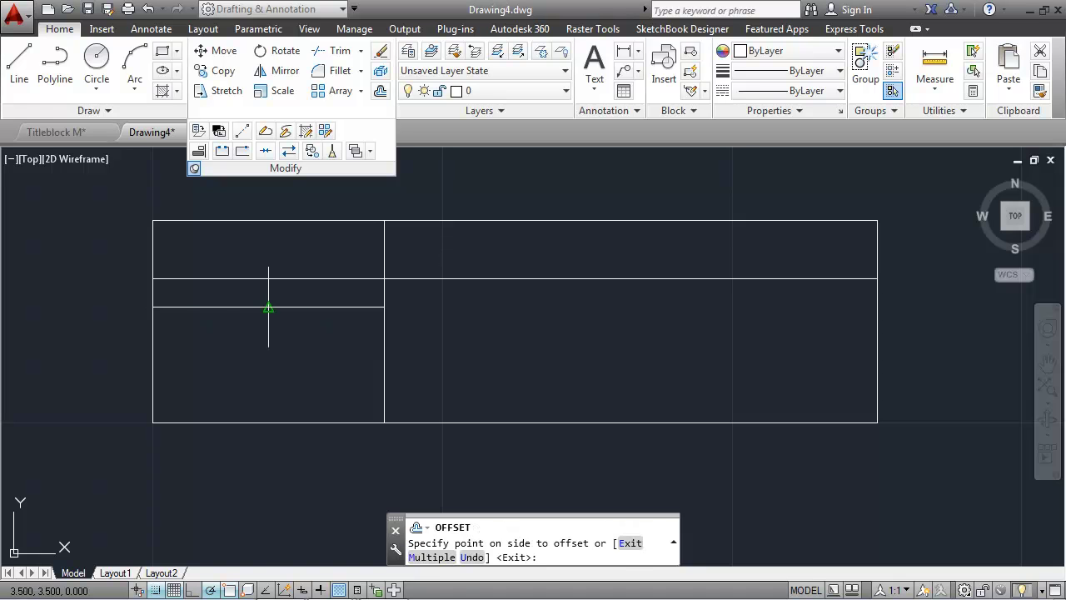
pyautogui.click(267, 353)
pyautogui.click(267, 336)
pyautogui.click(268, 370)
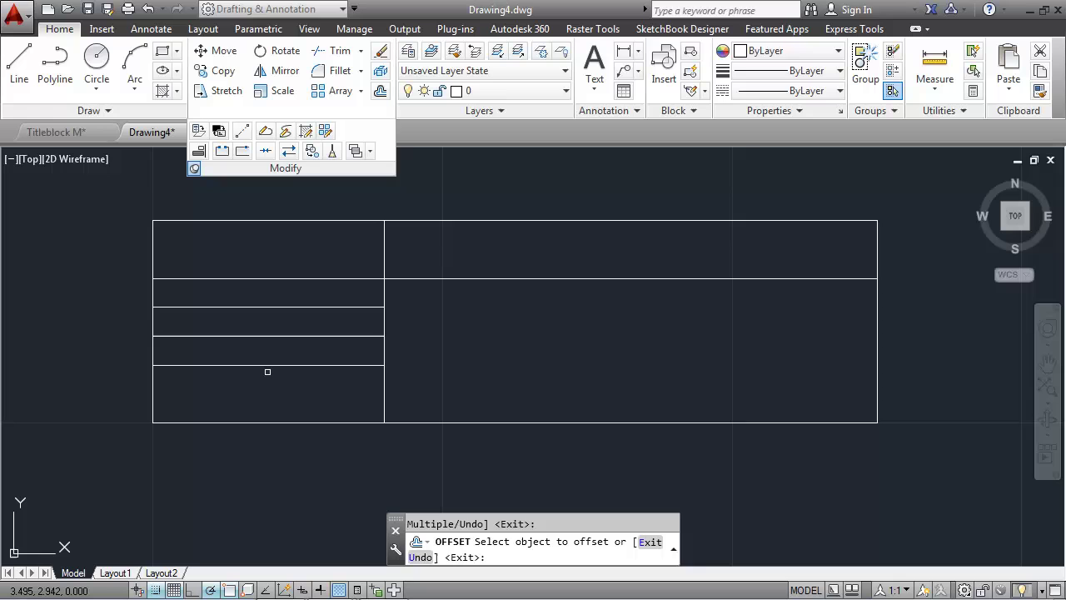
pyautogui.click(268, 365)
pyautogui.click(307, 375)
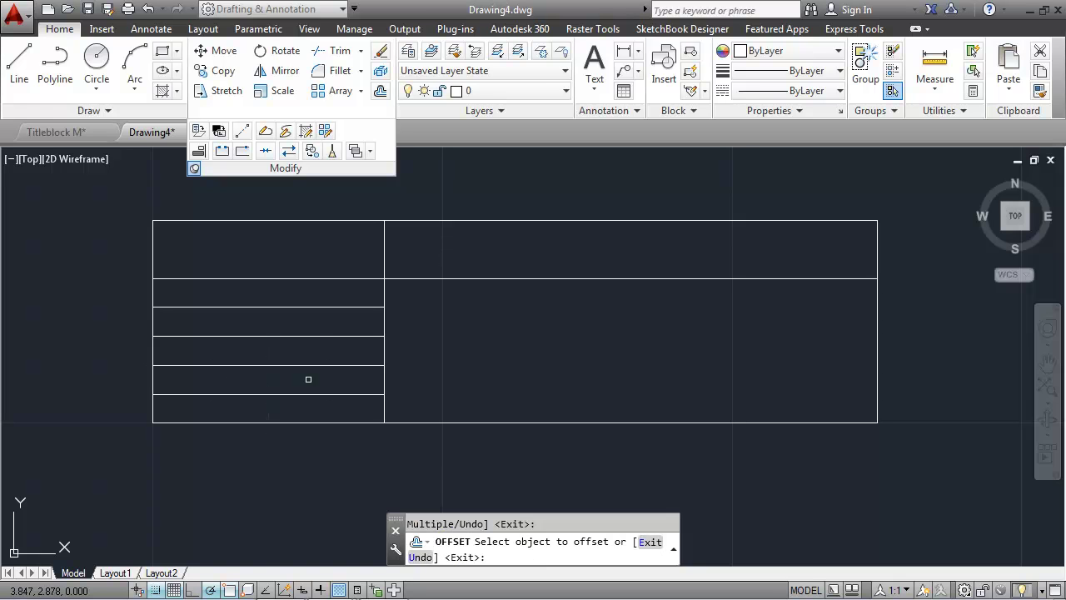
pyautogui.press('Escape')
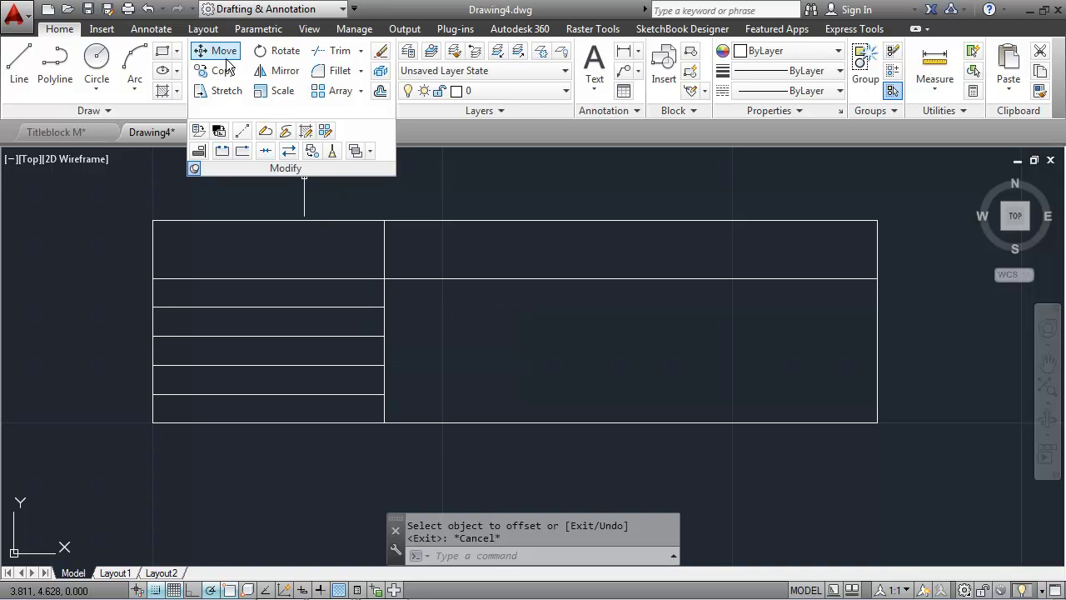
# Offset the full-height vertical divider 5/8 to the left to split the left column
pyautogui.click(379, 93)
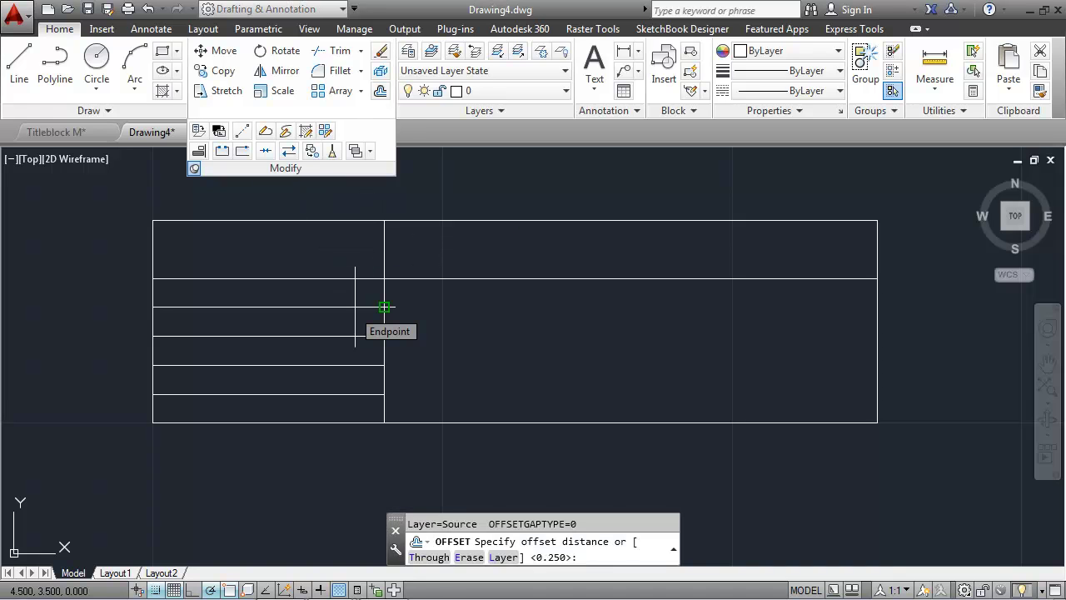
pyautogui.write('5/8')
pyautogui.press('Return')
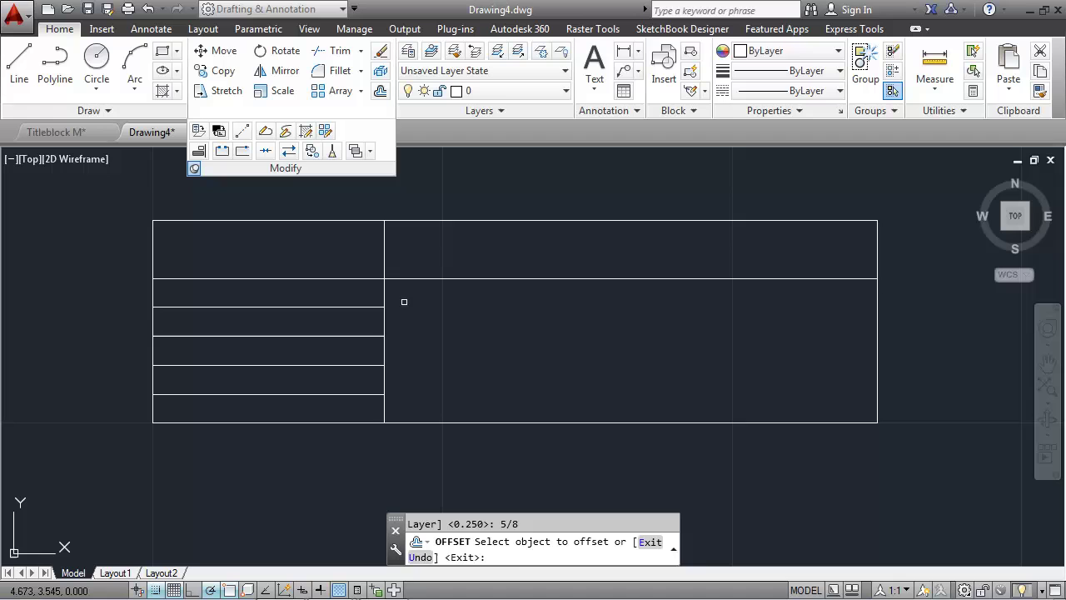
pyautogui.click(384, 264)
pyautogui.click(283, 265)
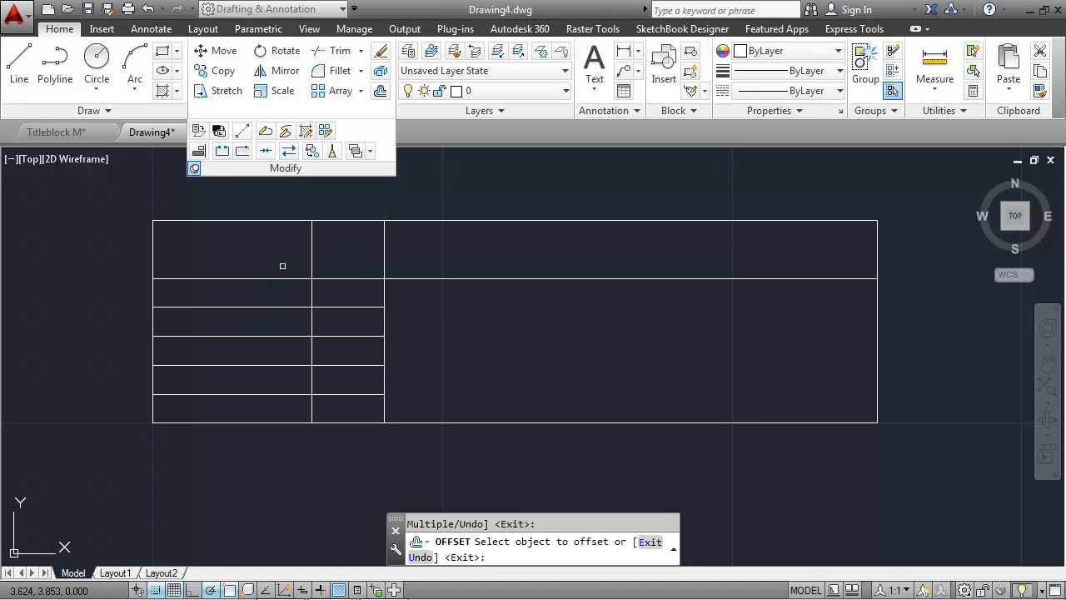
pyautogui.press('Escape')
# Trim the part of the new vertical line that lies above the upper horizontal divider in the left column
pyautogui.write('tr')
pyautogui.press('Return')
pyautogui.press('Return')
pyautogui.click(311, 244)
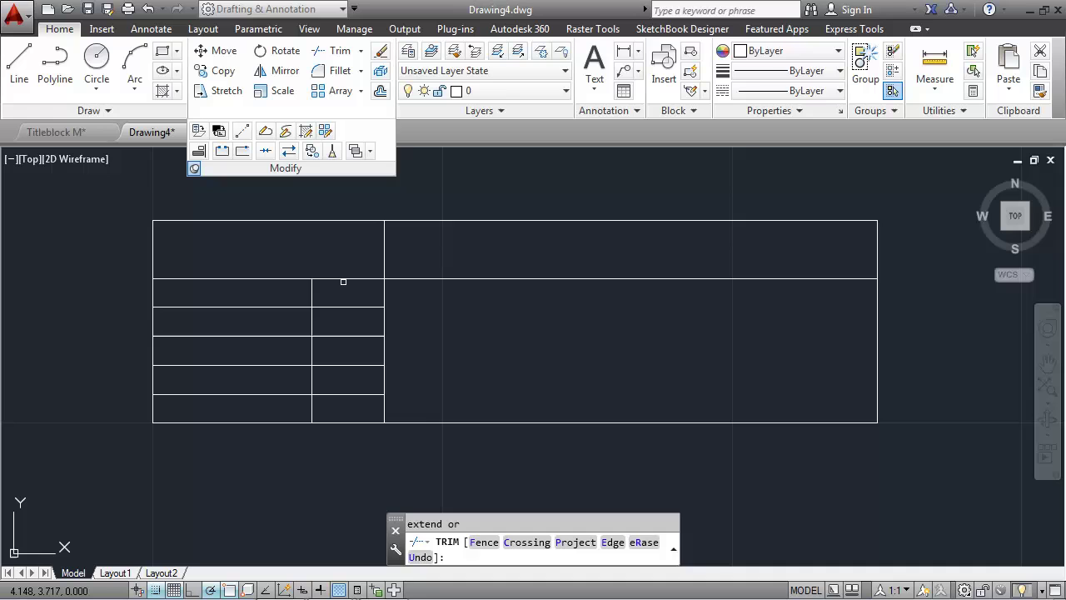
pyautogui.press('Escape')
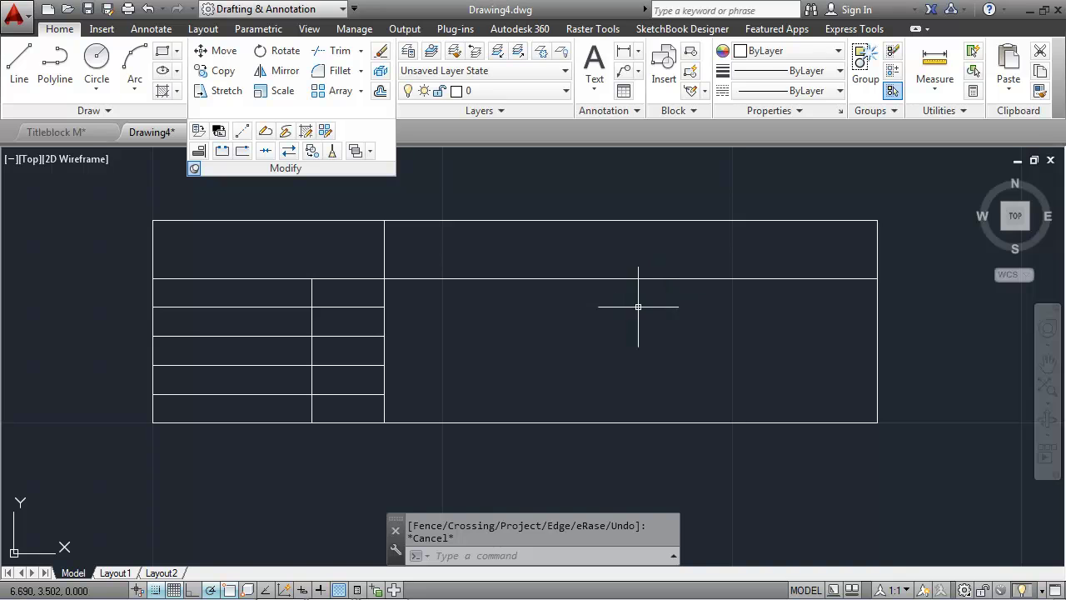
# Offset the right segment of the upper horizontal divider 5/8 downward
pyautogui.write('offse')
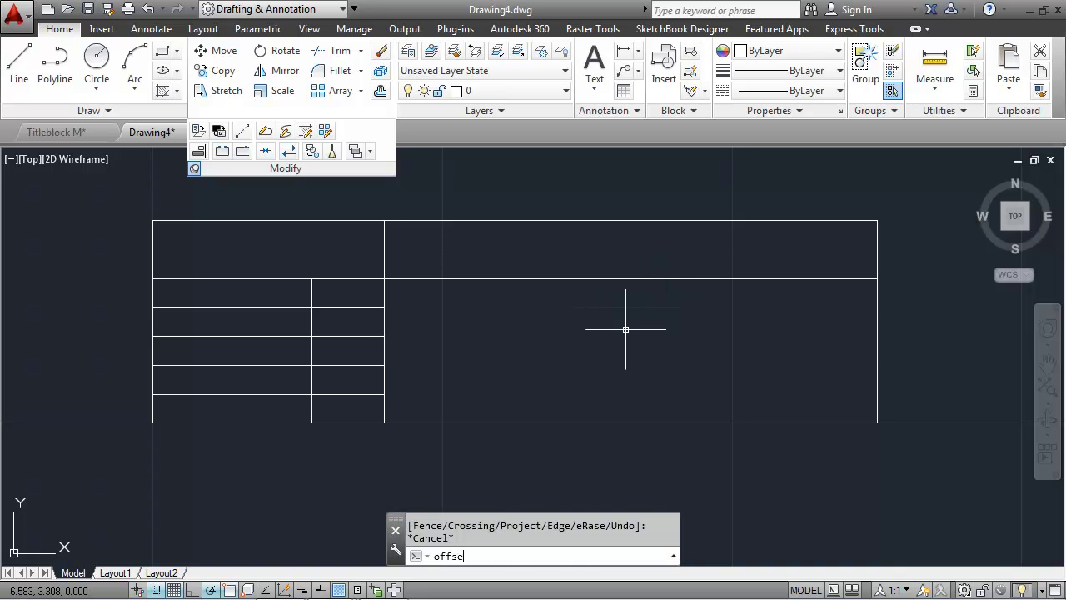
pyautogui.write('t')
pyautogui.press('Return')
pyautogui.write('5/8')
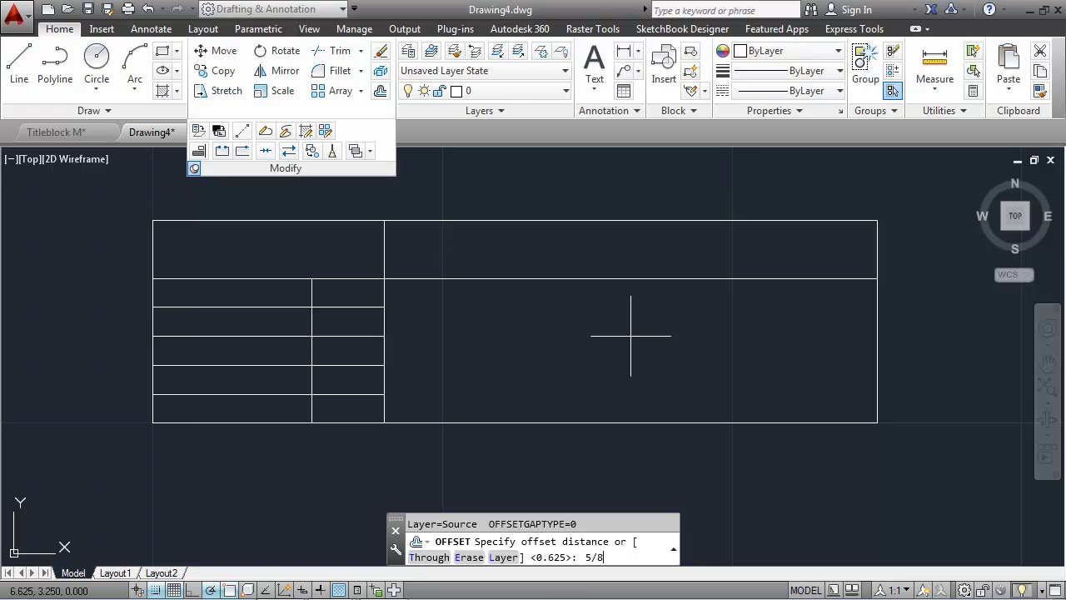
pyautogui.press('Return')
pyautogui.click(618, 278)
pyautogui.click(626, 316)
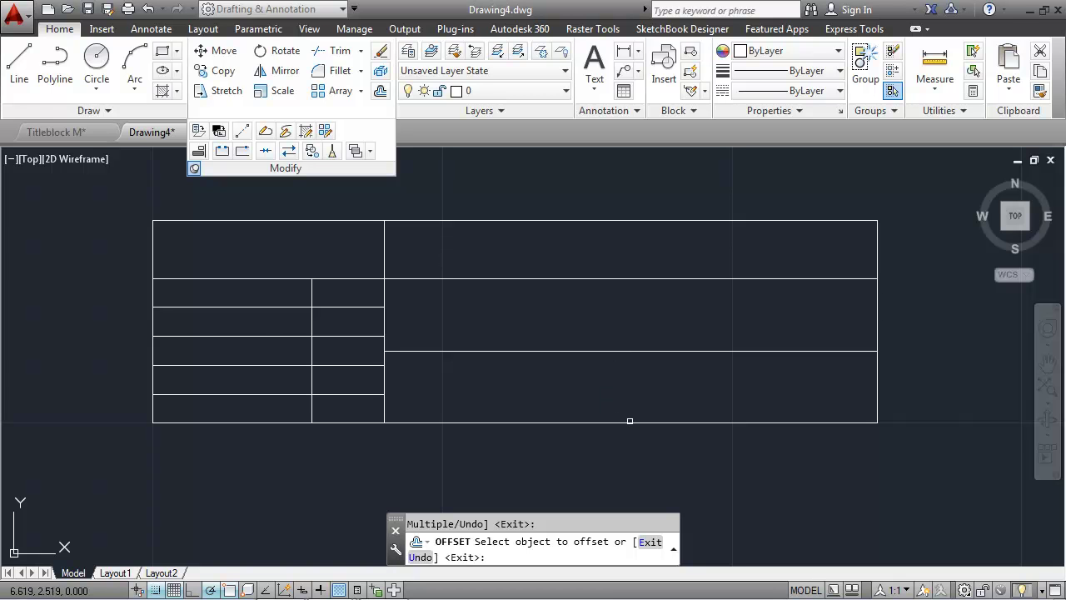
pyautogui.press('Escape')
# Offset the rectangle's bottom edge 1/4 upward to form a full-width line
pyautogui.write('o')
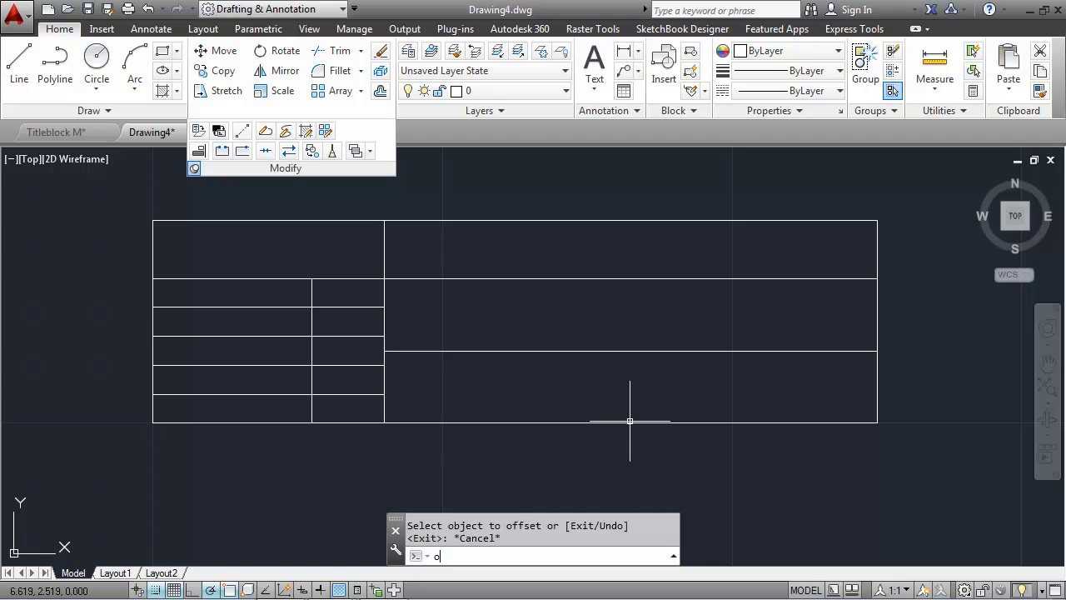
pyautogui.write('ffset')
pyautogui.press('Return')
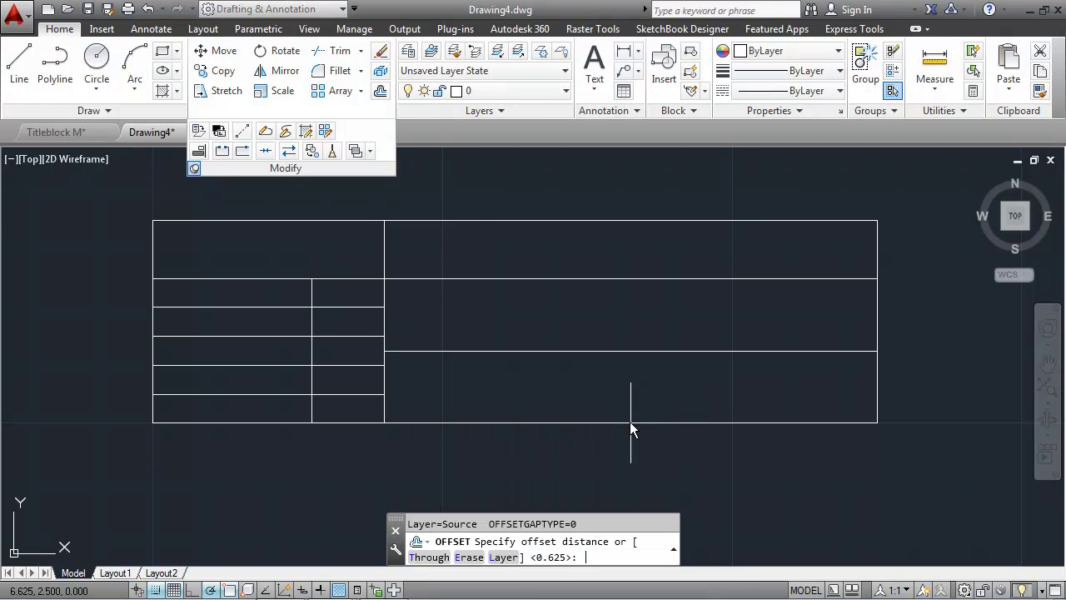
pyautogui.write('1')
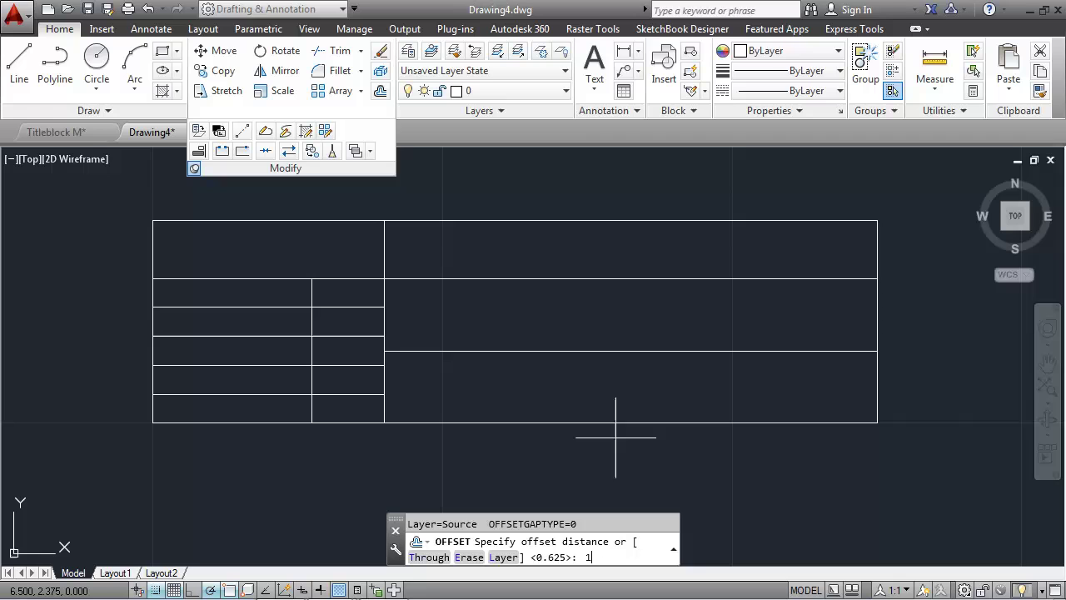
pyautogui.write('/4')
pyautogui.press('Return')
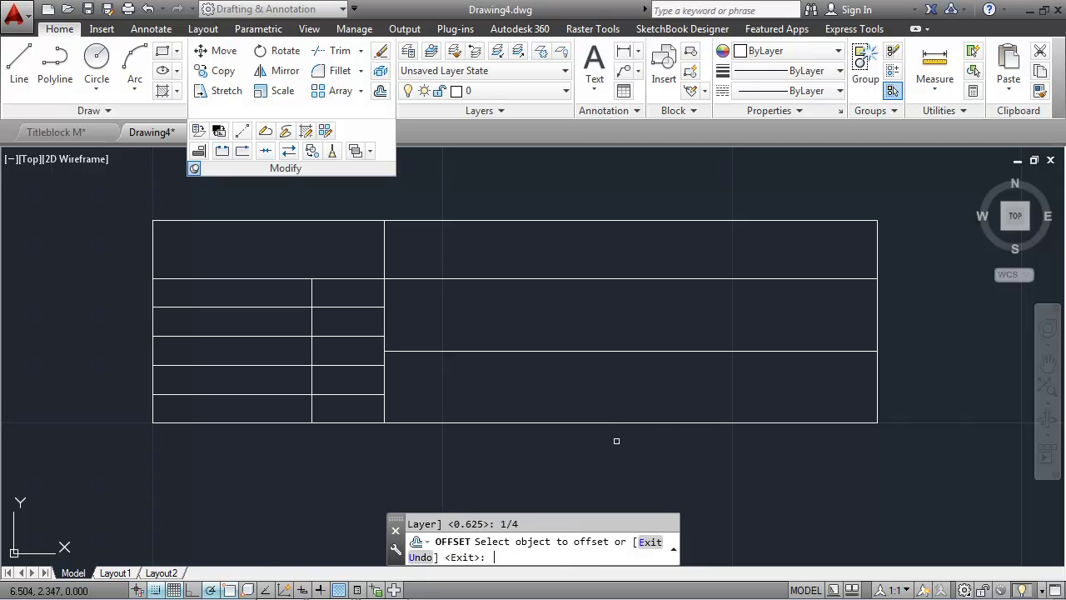
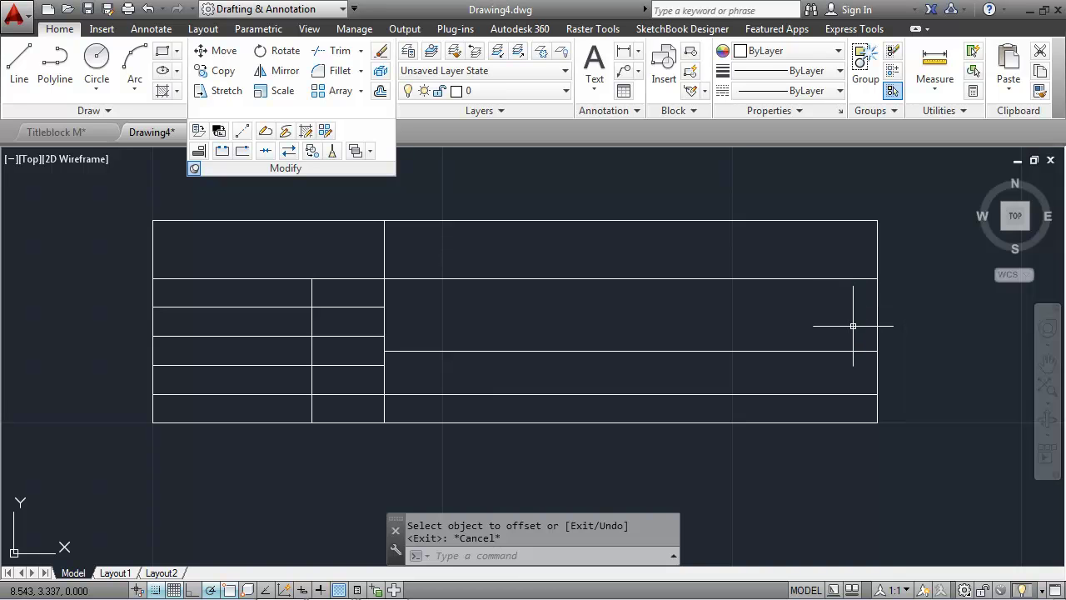
# Offset the rectangle's right edge 1-3/4 inward to form a full-height vertical line
pyautogui.write('offset')
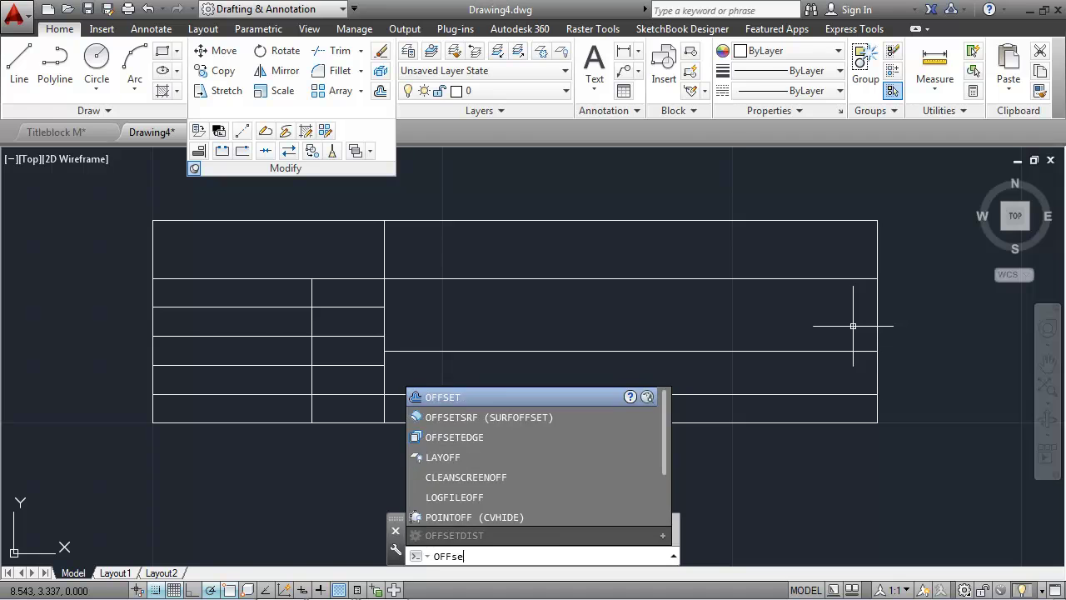
pyautogui.press('Return')
pyautogui.write('1-3/4')
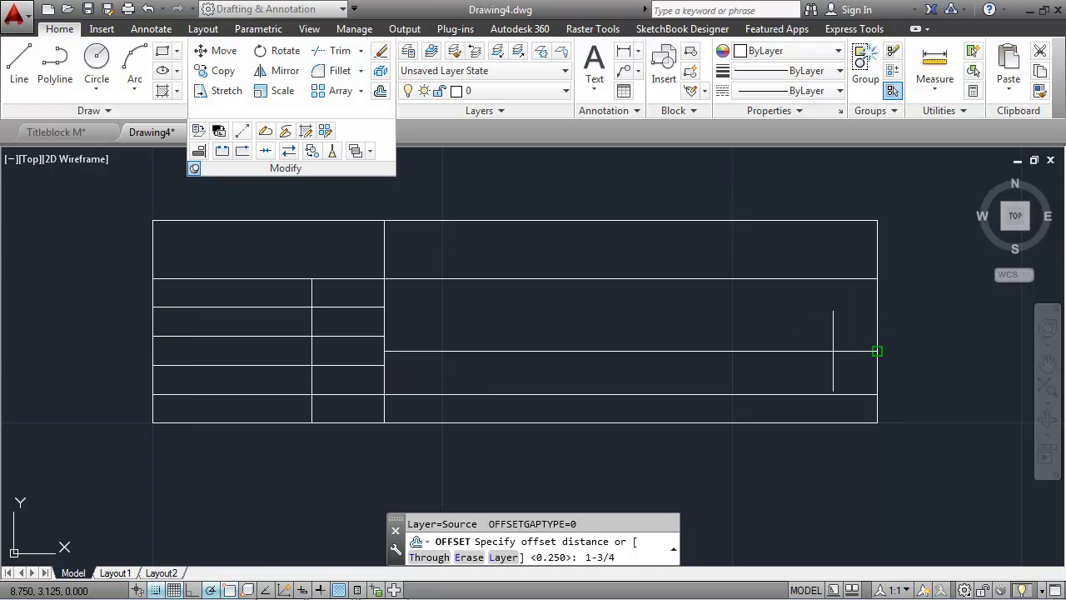
pyautogui.press('Return')
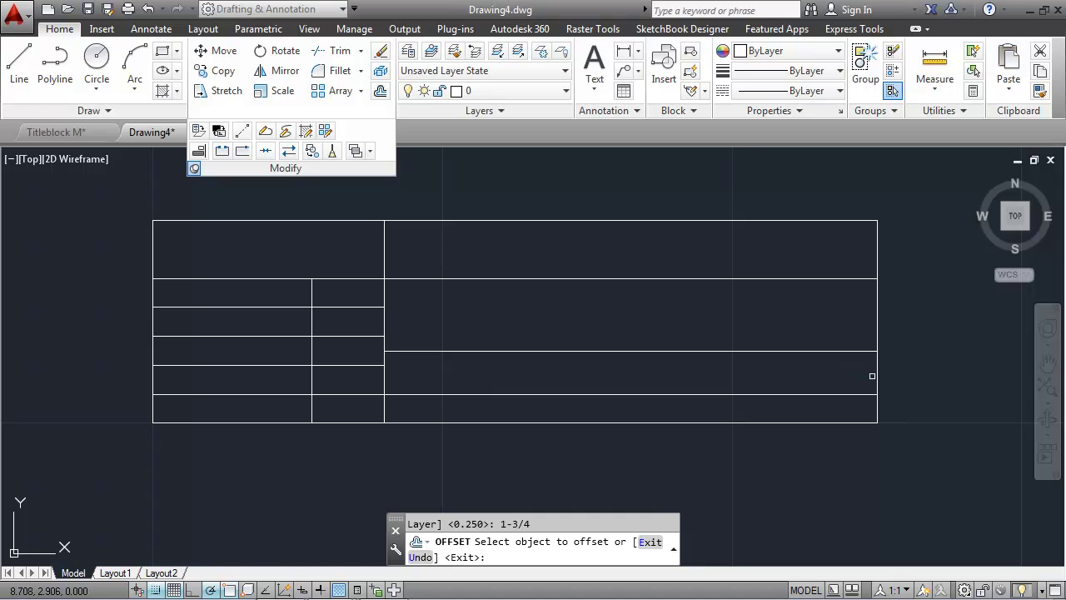
pyautogui.click(877, 379)
pyautogui.click(831, 391)
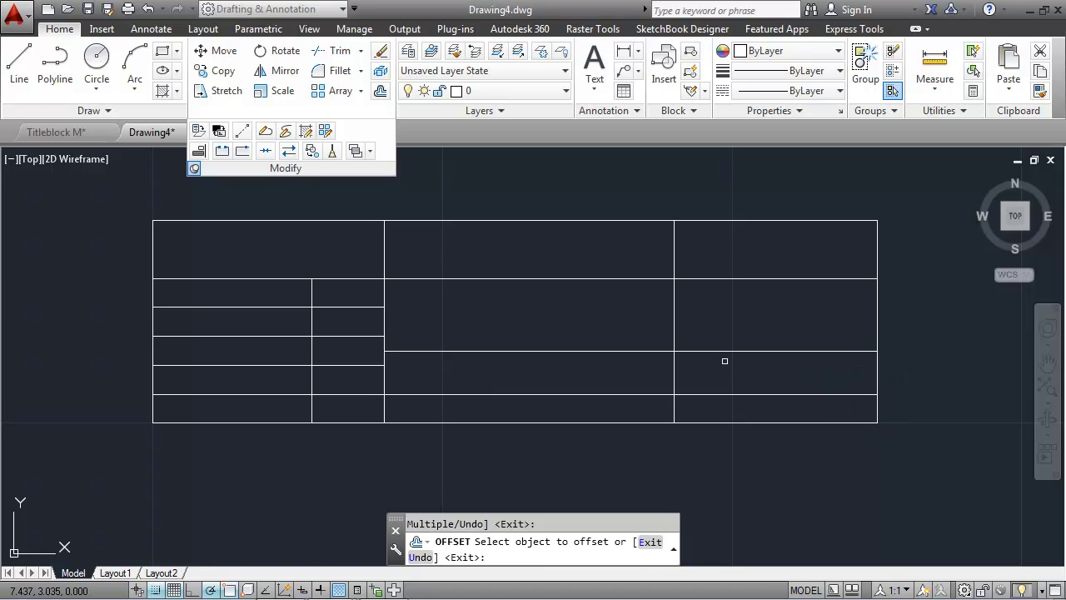
pyautogui.press('Escape')
# Trim the new right-hand vertical line above the lowest full-width horizontal line, using that horizontal line as the cutting edge
pyautogui.write('tr')
pyautogui.press('Return')
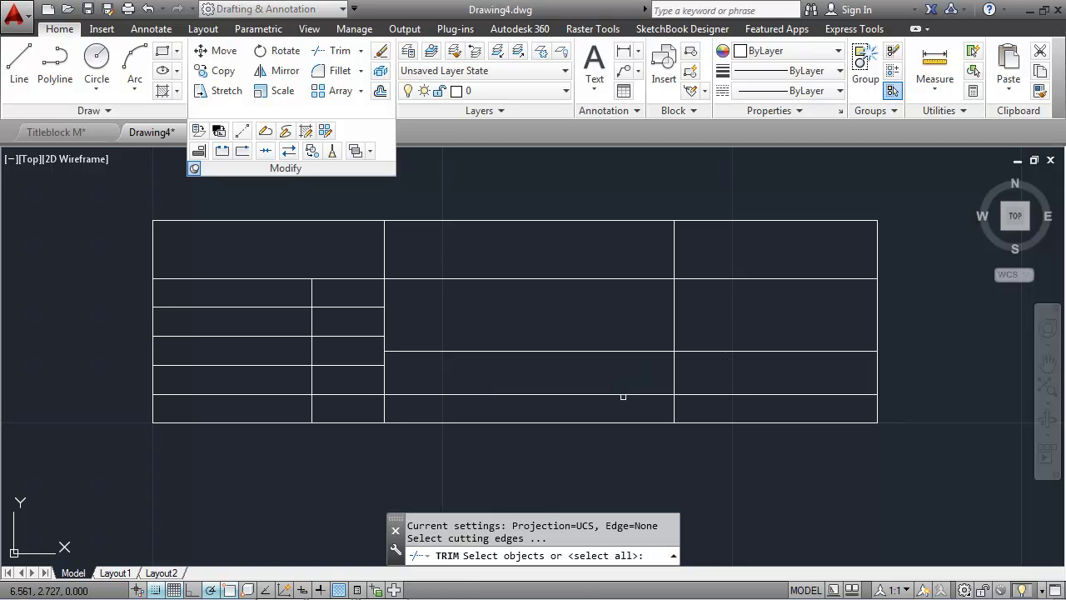
pyautogui.click(623, 393)
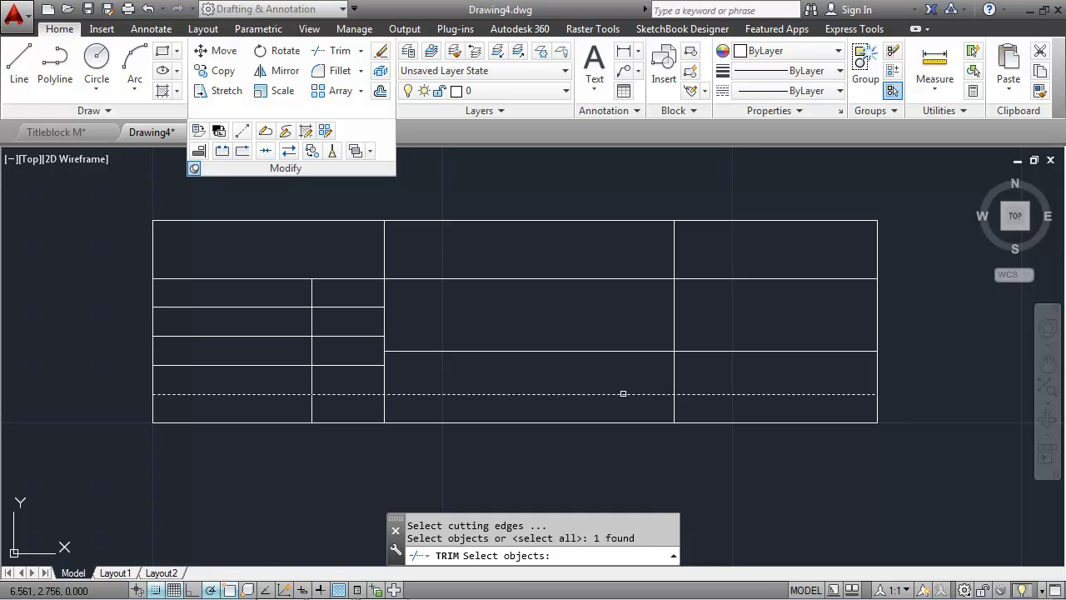
pyautogui.press('Return')
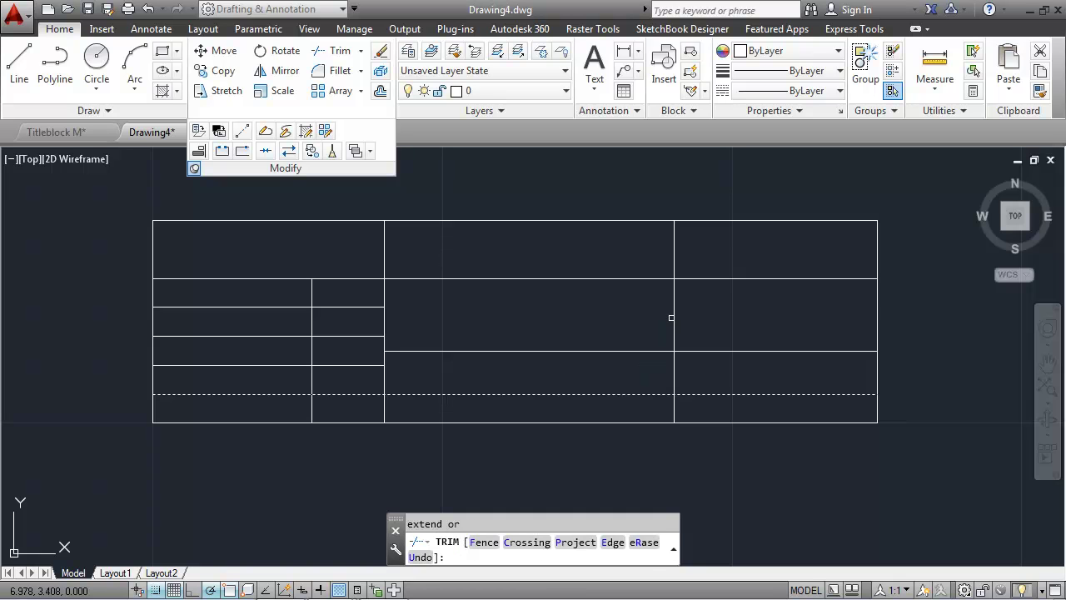
pyautogui.click(674, 314)
pyautogui.press('Escape')
# Offset the short vertical line in the bottom row 1.5 to the left
pyautogui.write('offset')
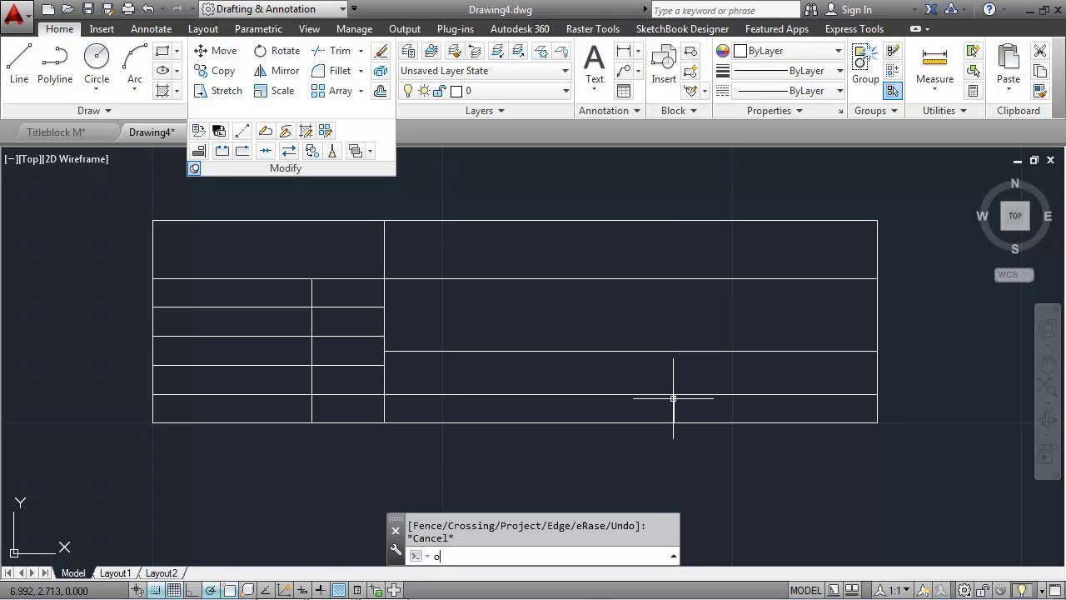
pyautogui.press('Return')
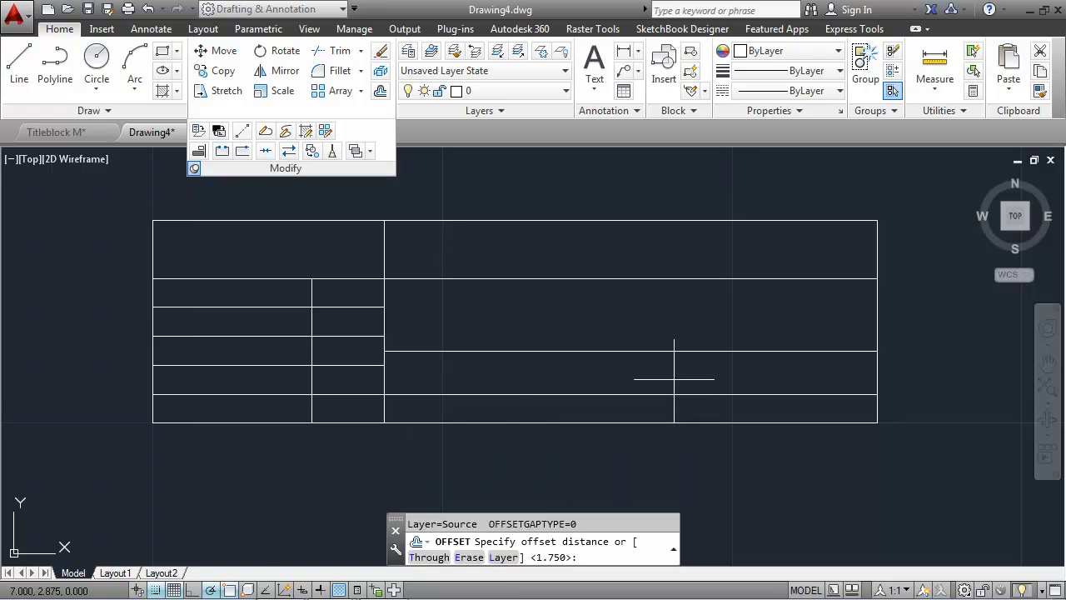
pyautogui.write('1.5')
pyautogui.press('Return')
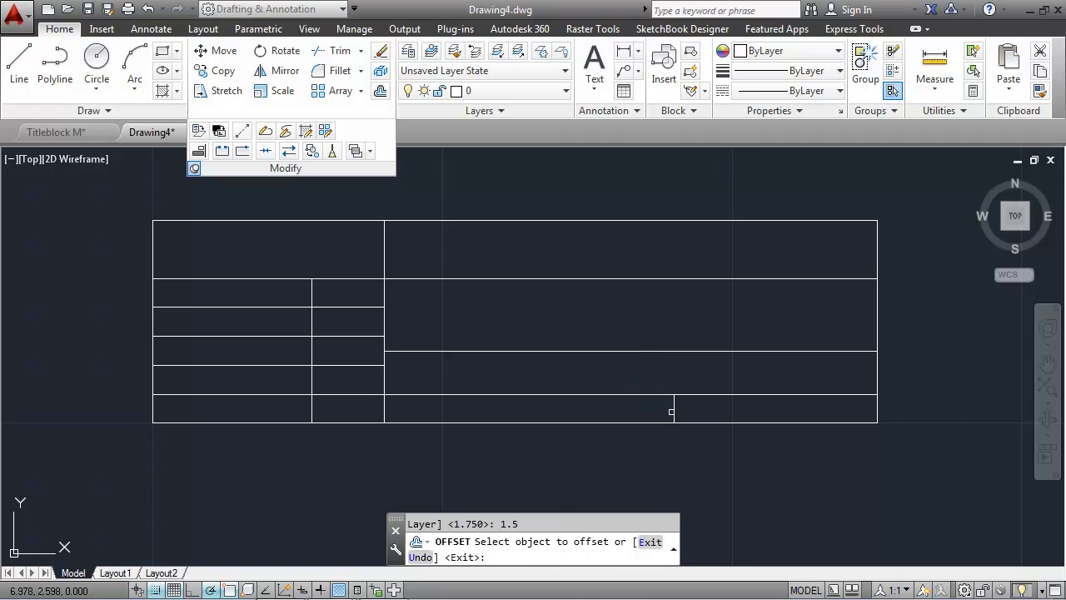
pyautogui.click(674, 410)
pyautogui.click(616, 408)
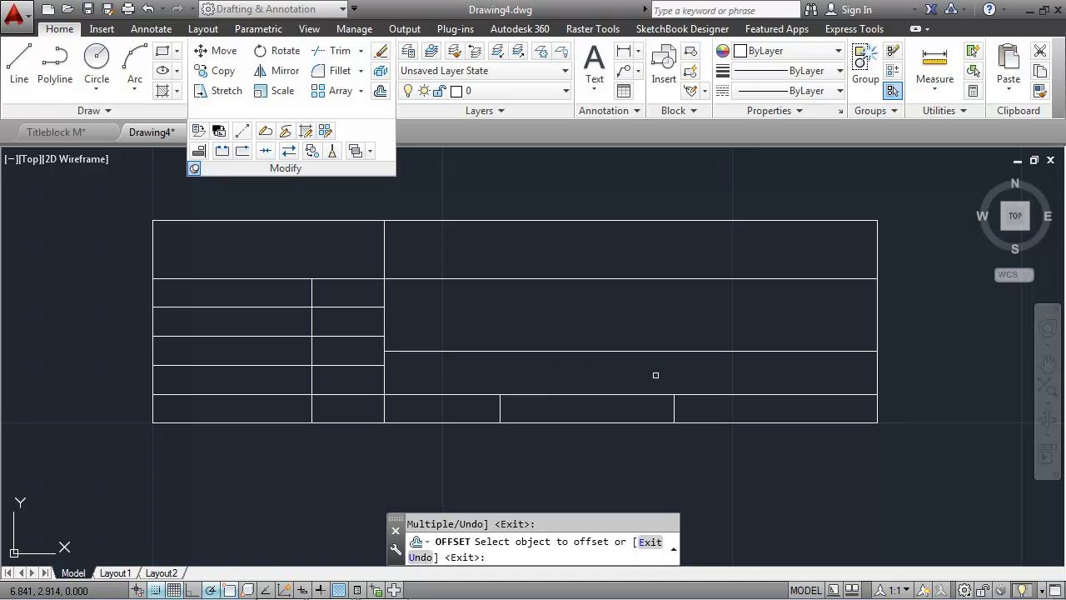
pyautogui.press('Escape')
# Offset the title block's right edge 3/8 inward to form a full-height vertical line
pyautogui.write('offset')
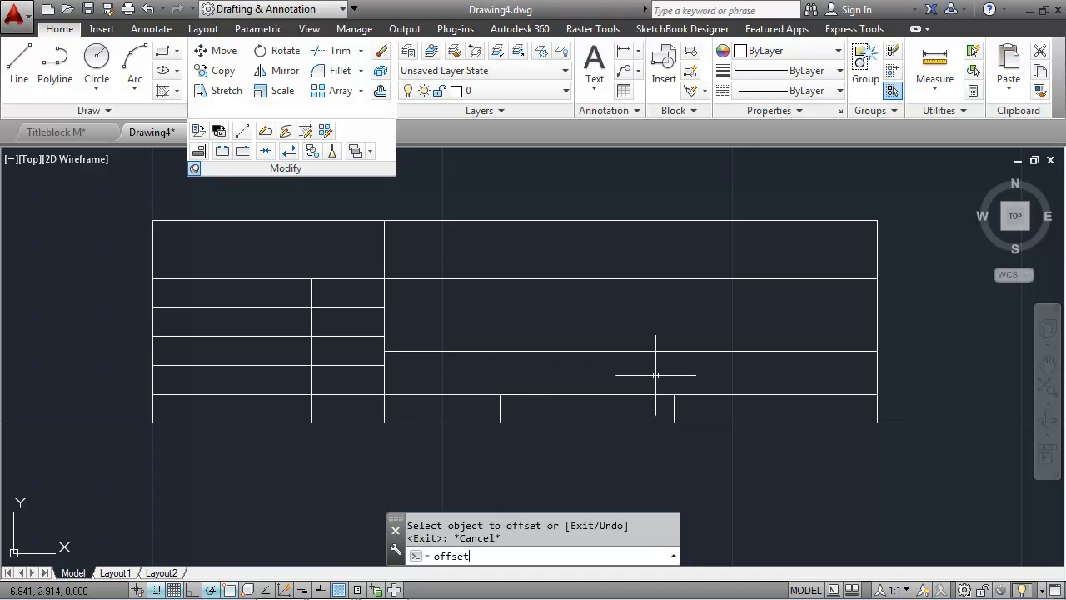
pyautogui.press('Return')
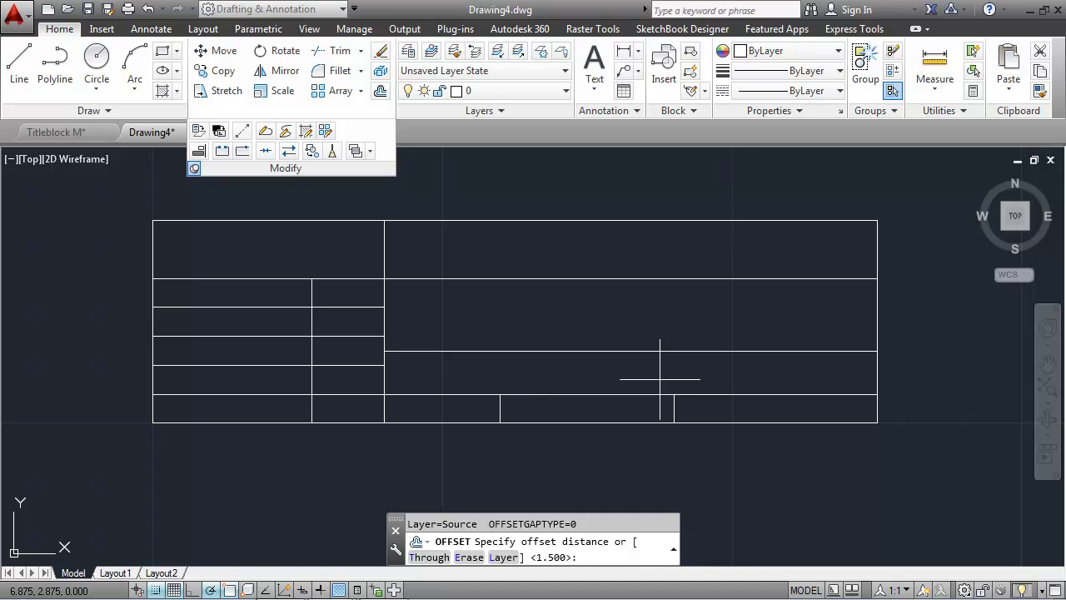
pyautogui.write('3/8')
pyautogui.press('Return')
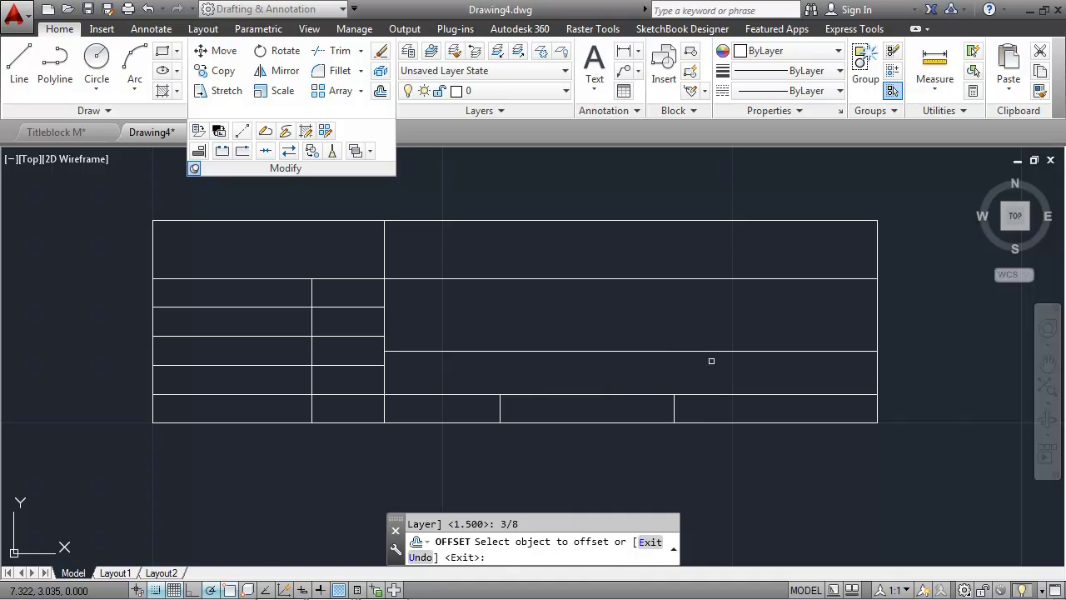
pyautogui.click(876, 364)
pyautogui.click(803, 375)
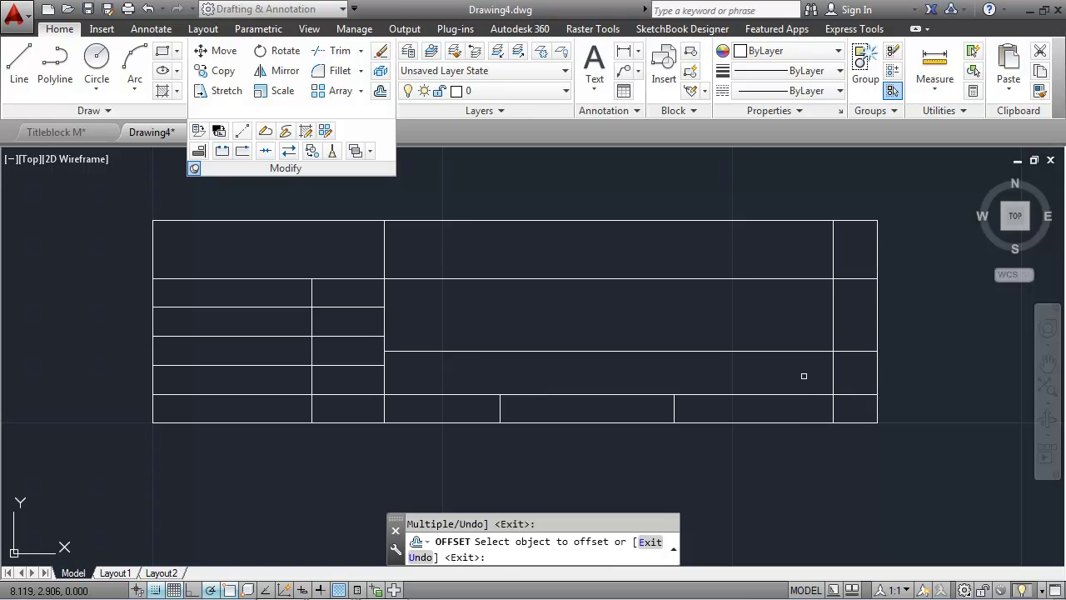
pyautogui.press('Return')
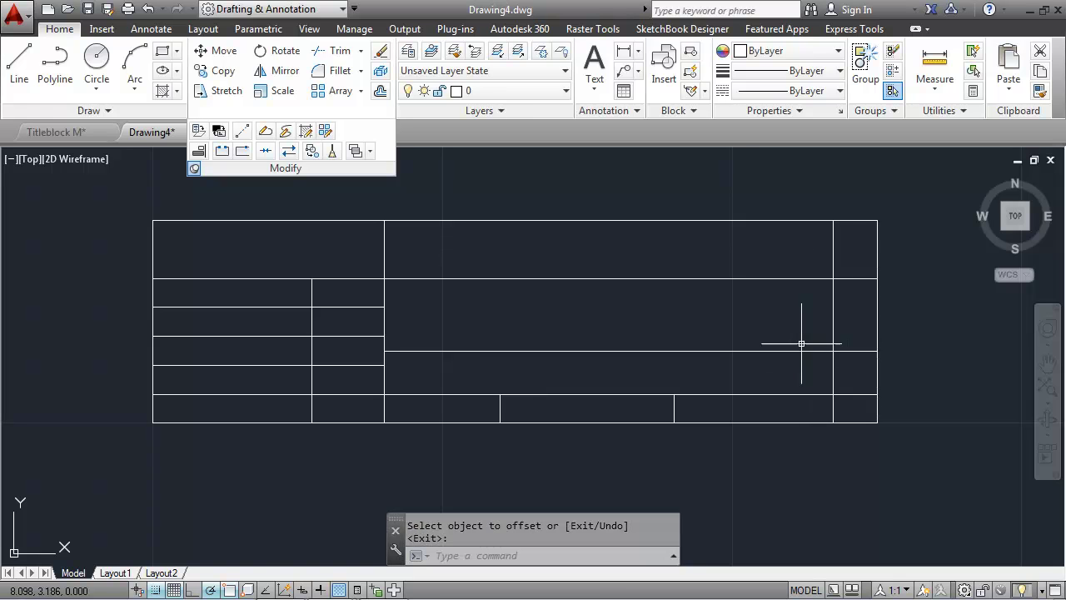
# Trim the new right-hand vertical line so only its segment in the row directly above the bottom row remains
pyautogui.write('tr')
pyautogui.press('Return')
pyautogui.press('Return')
pyautogui.click(833, 245)
pyautogui.click(834, 296)
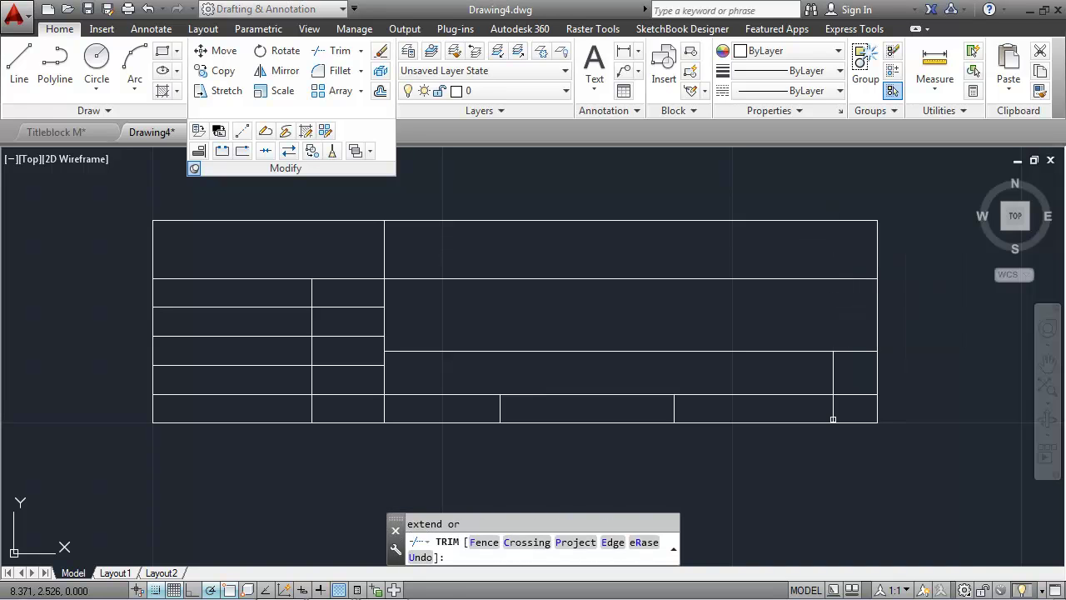
pyautogui.click(834, 412)
pyautogui.press('Return')
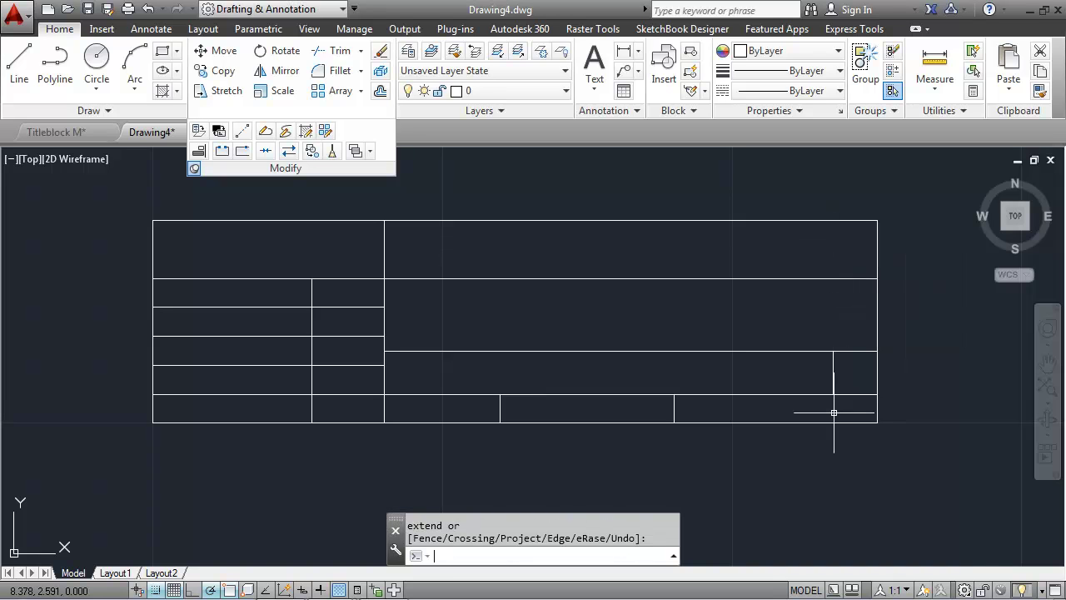
# Offset the short vertical line in the row above the bottom row 2-2/8 to the left
pyautogui.write('Offset')
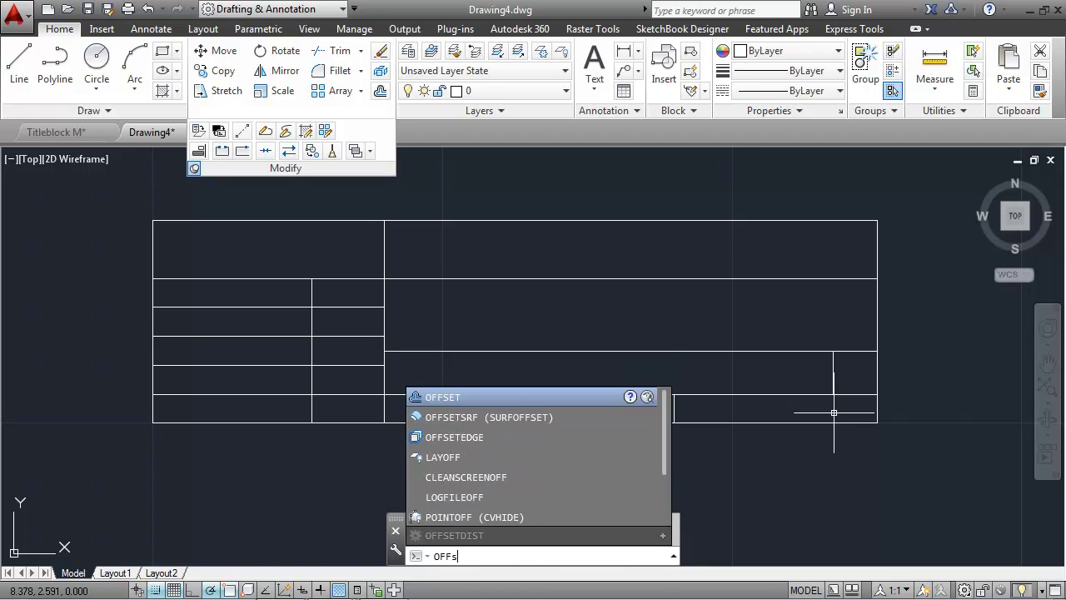
pyautogui.press('Return')
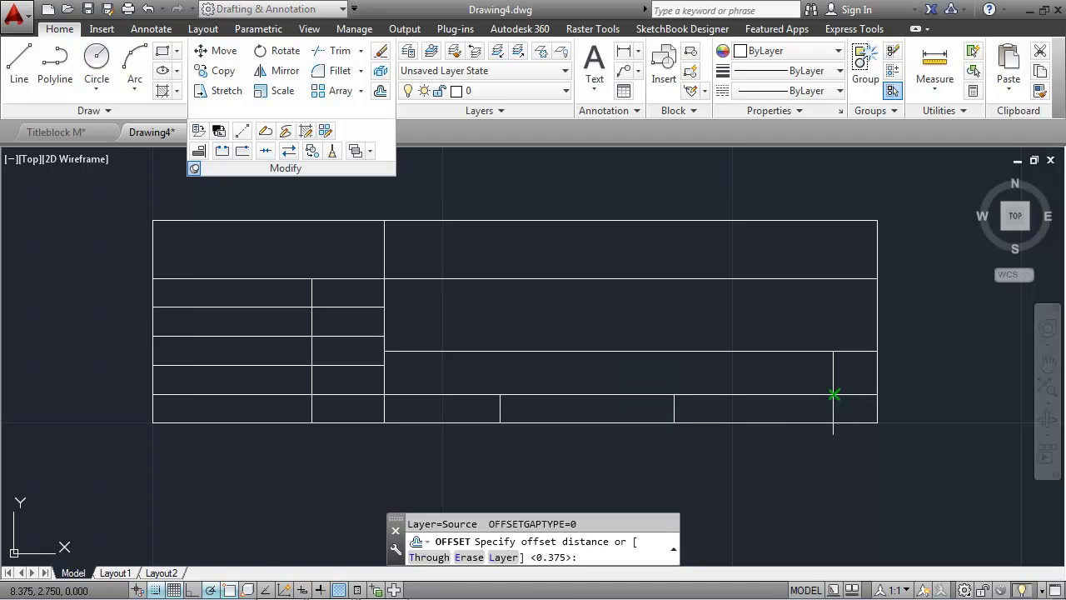
pyautogui.write('2-2/')
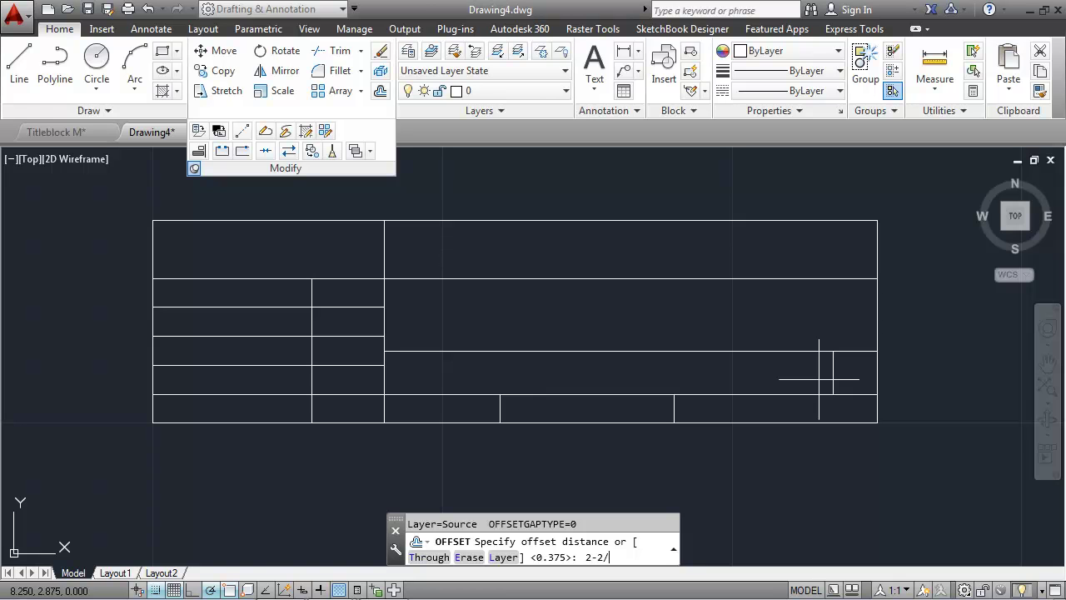
pyautogui.write('8')
pyautogui.press('Return')
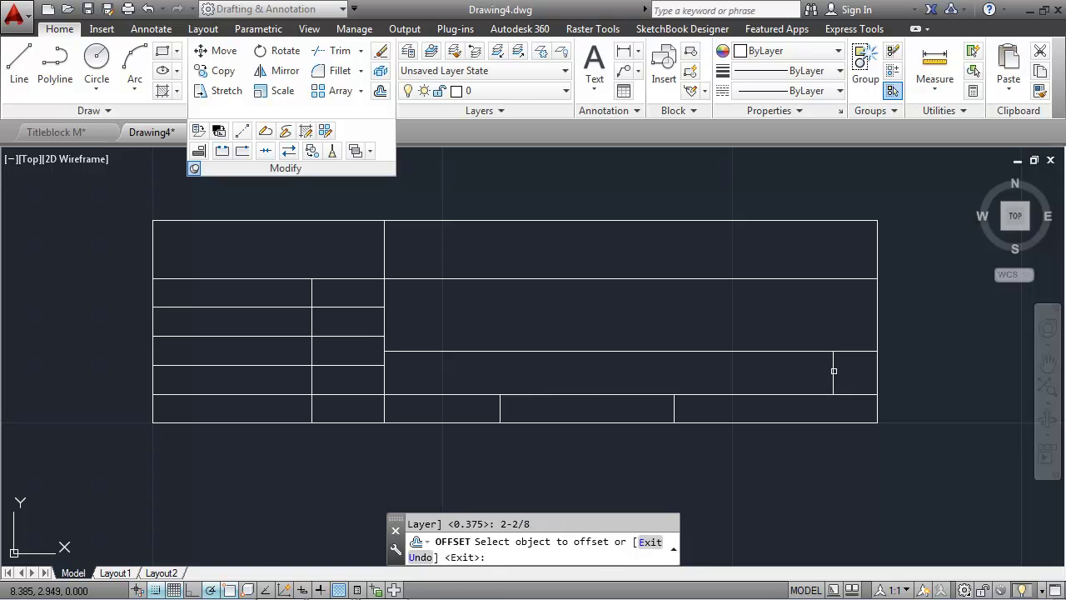
pyautogui.click(833, 372)
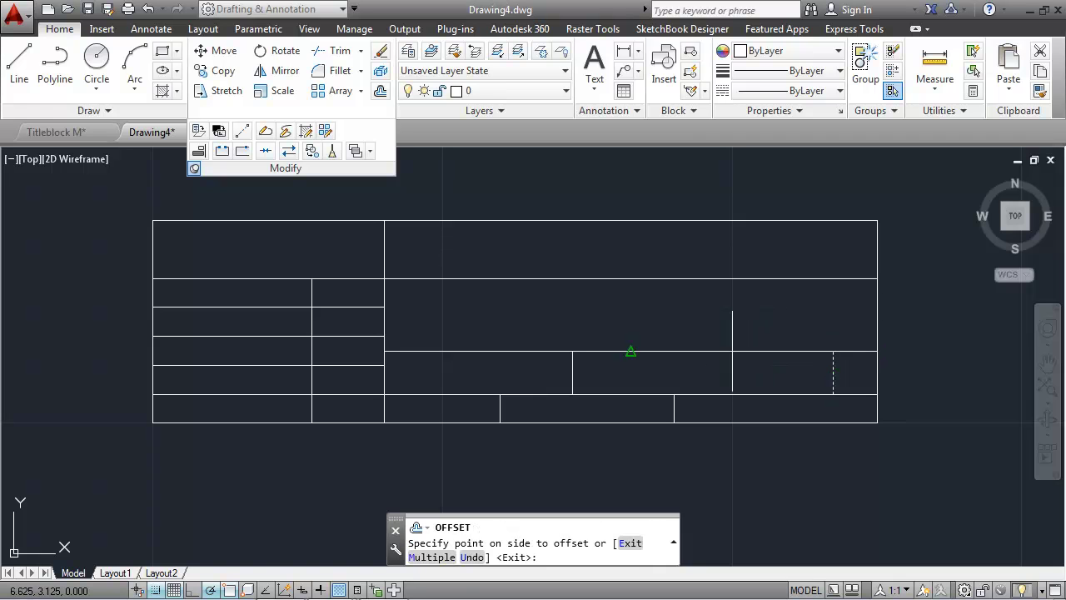
pyautogui.click(647, 367)
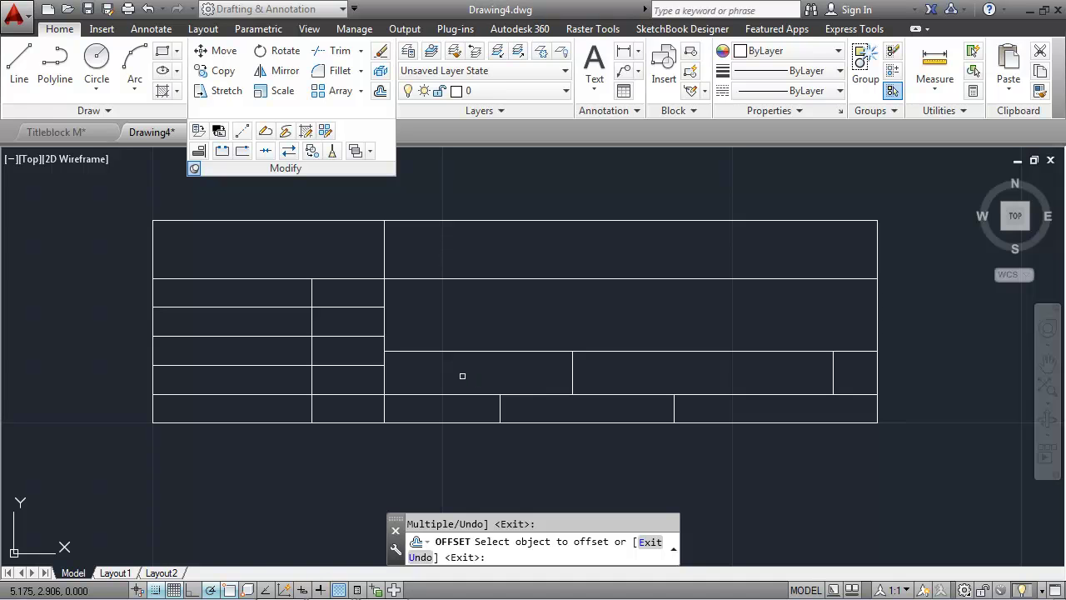
pyautogui.press('Return')
# Offset the newest short vertical line 1.125 farther to the left, and collapse the expanded Modify tools
pyautogui.press('Return')
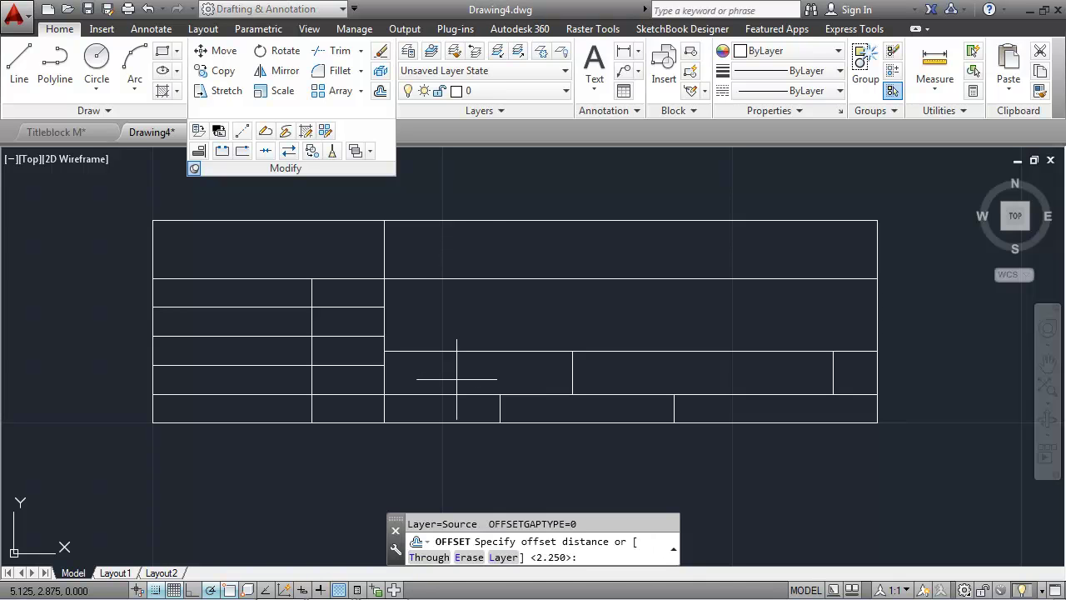
pyautogui.write('1.125')
pyautogui.press('Return')
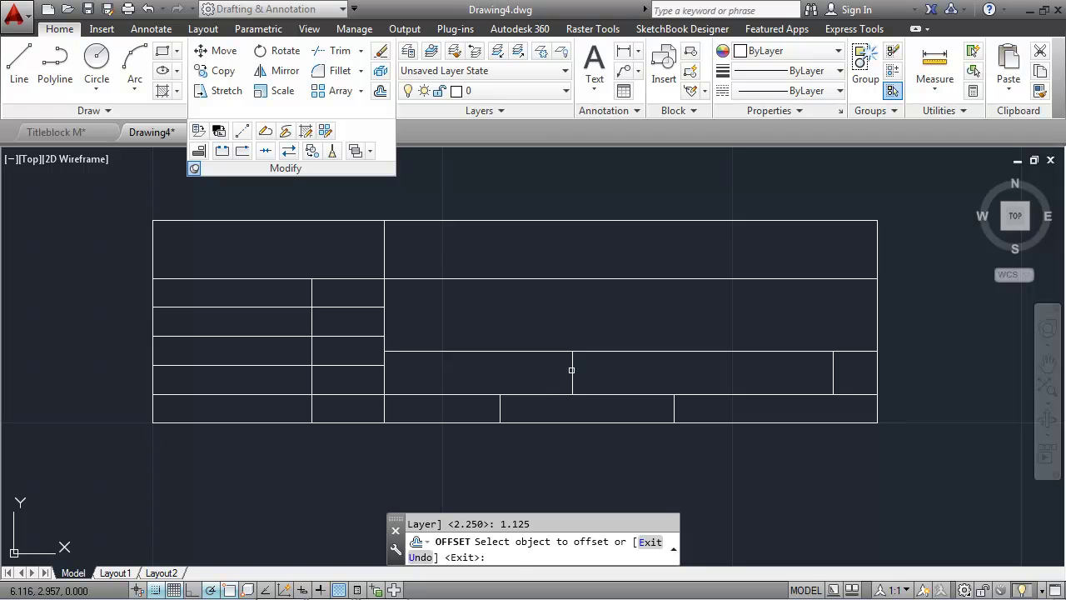
pyautogui.click(572, 369)
pyautogui.click(504, 364)
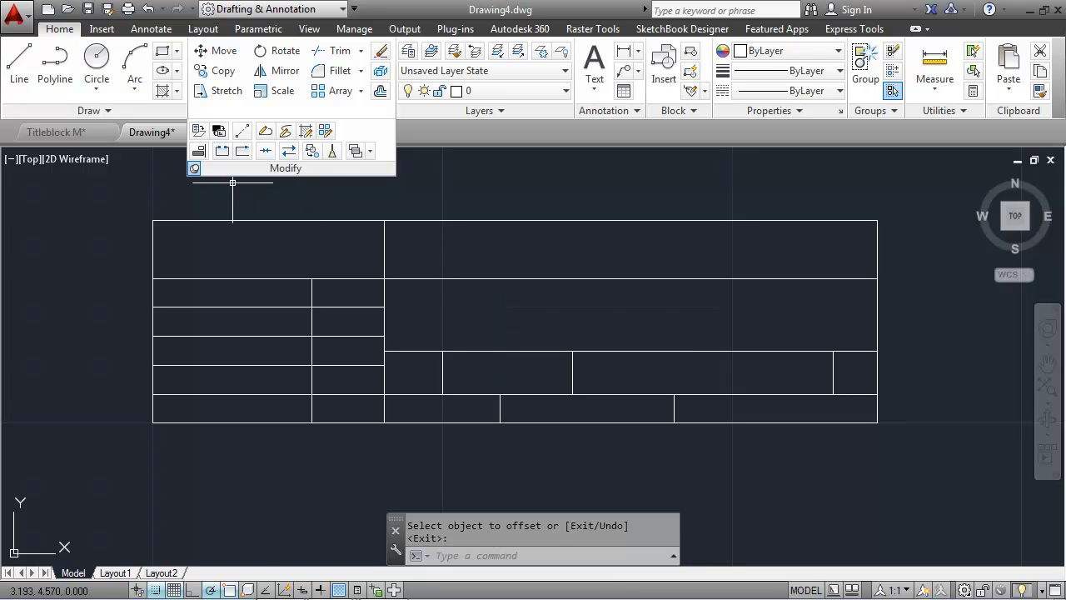
pyautogui.click(195, 168)
pyautogui.click(212, 188)
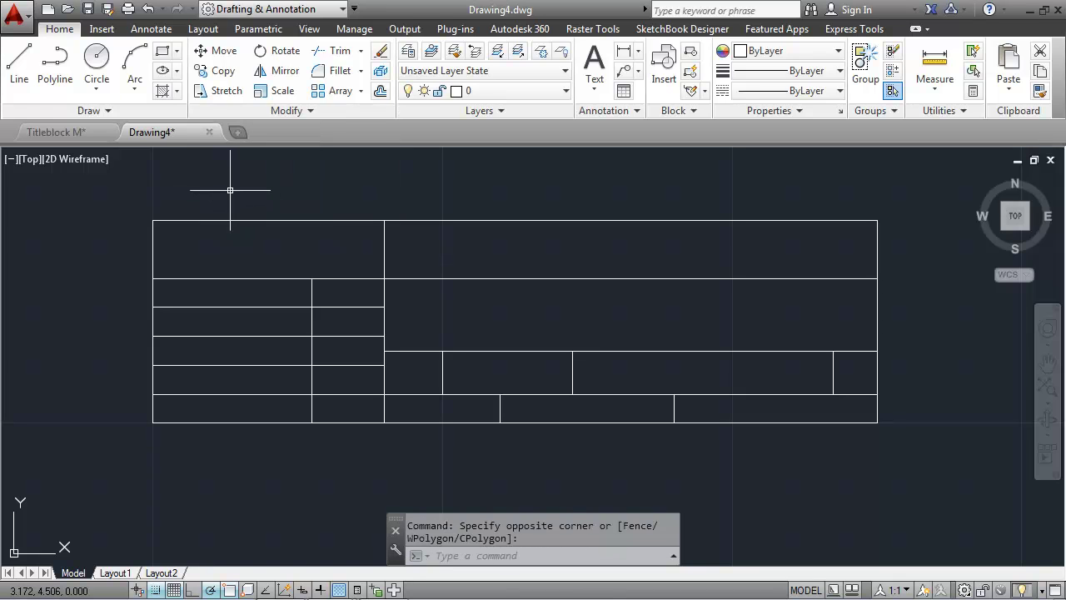
# Create a new text style named LittleText
pyautogui.click(608, 112)
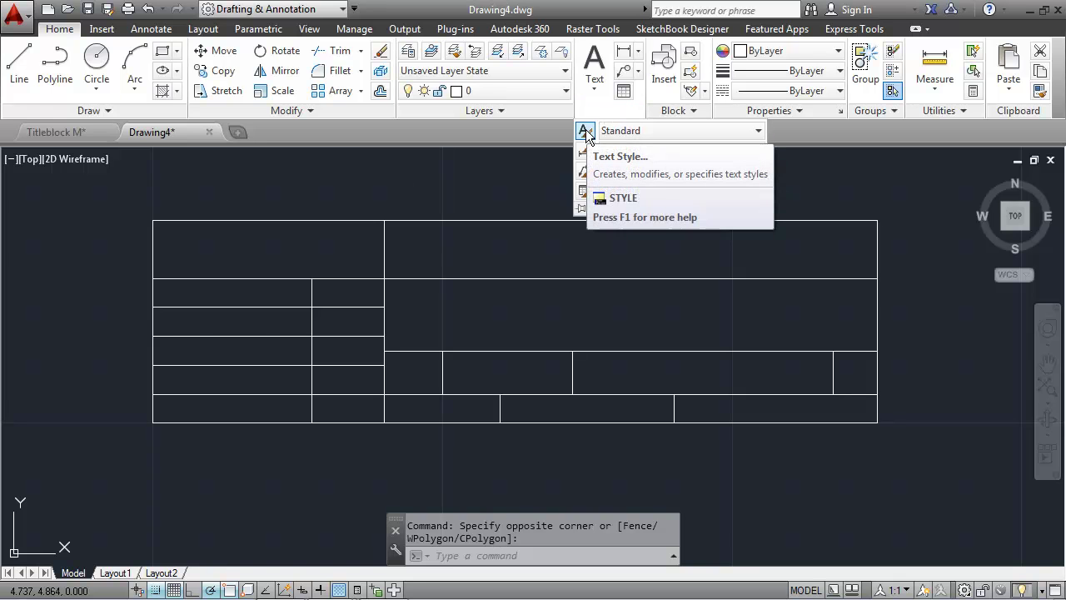
pyautogui.click(586, 132)
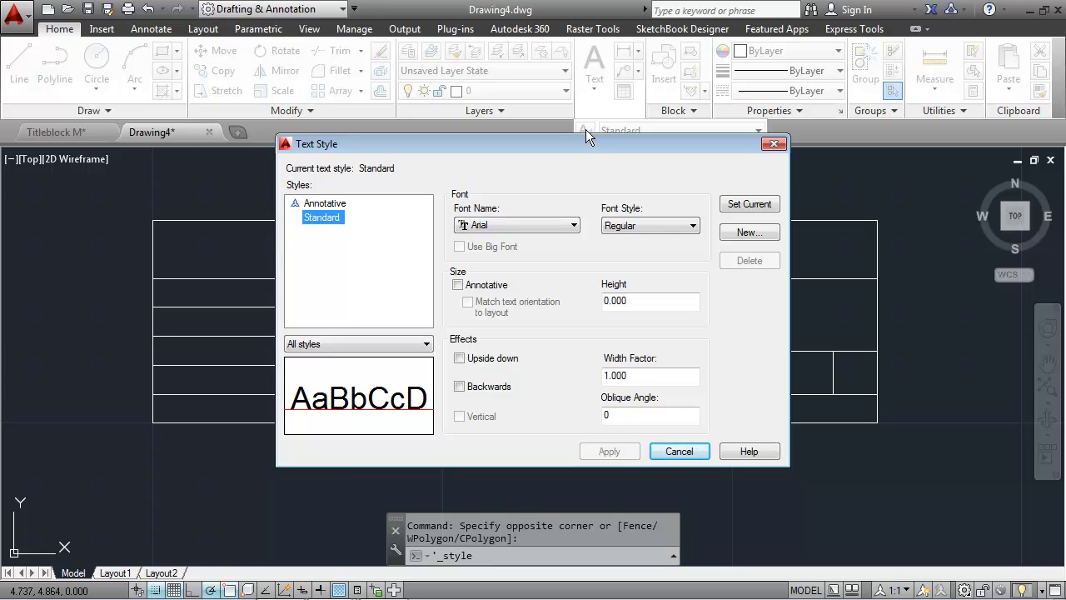
pyautogui.moveTo(585, 138); pyautogui.dragTo(621, 172)
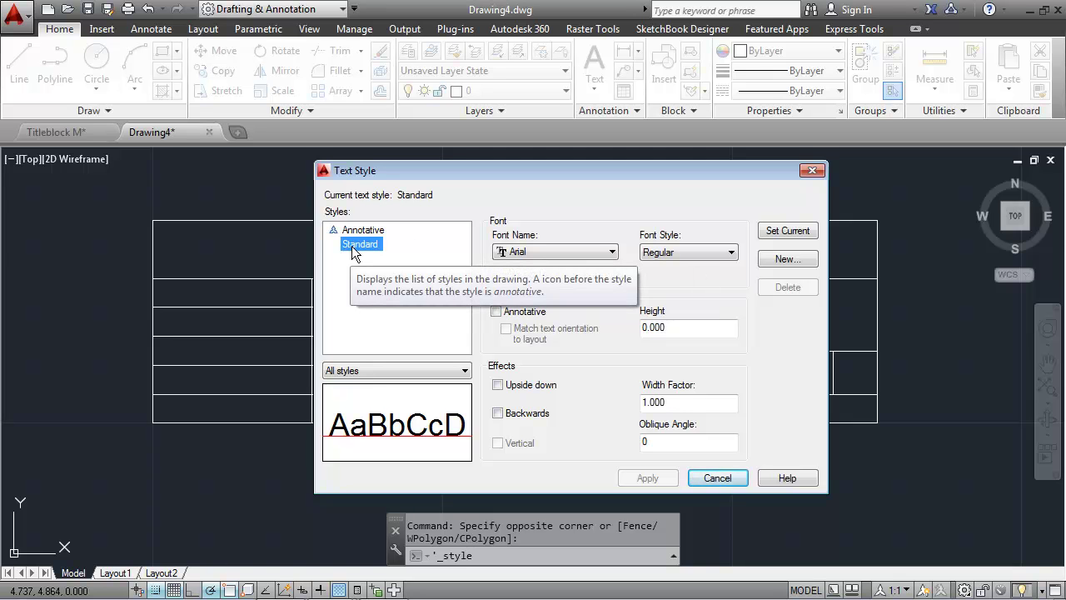
pyautogui.click(773, 254)
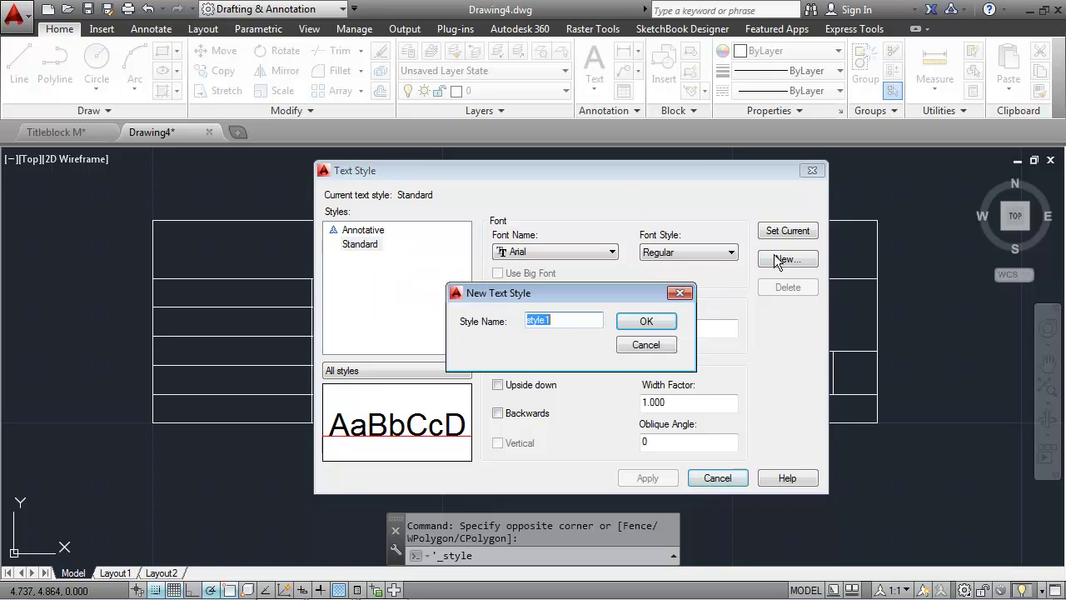
pyautogui.write('Litt')
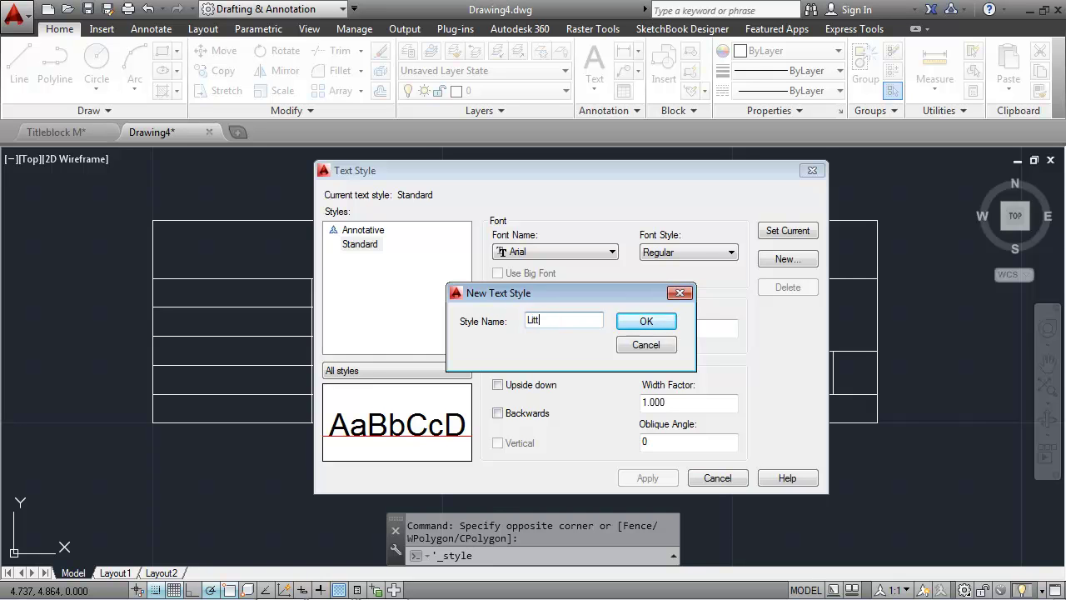
pyautogui.write('leText')
pyautogui.click(658, 321)
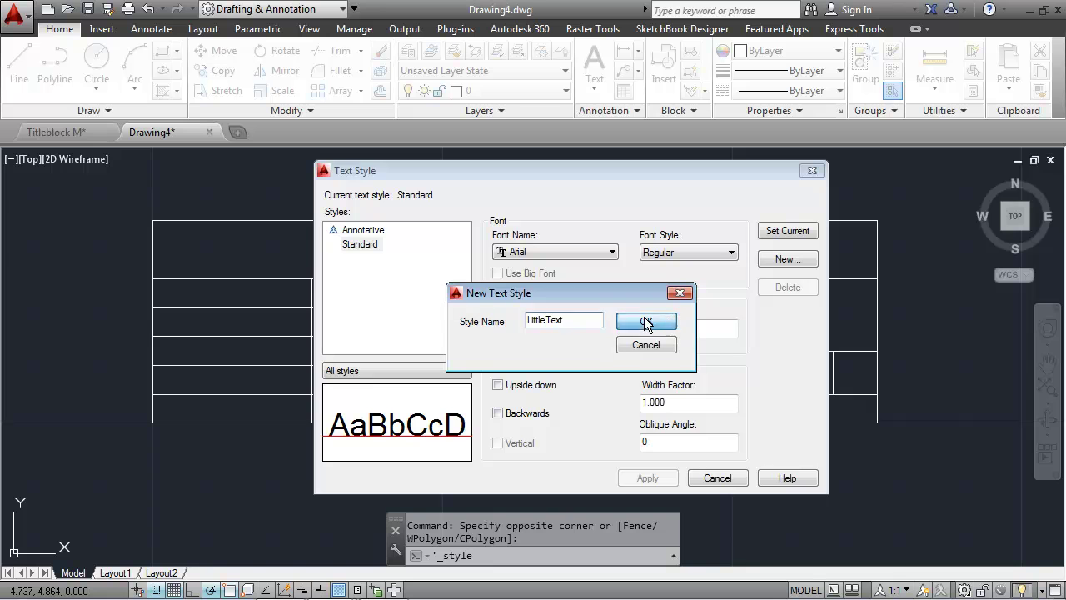
pyautogui.click(568, 252)
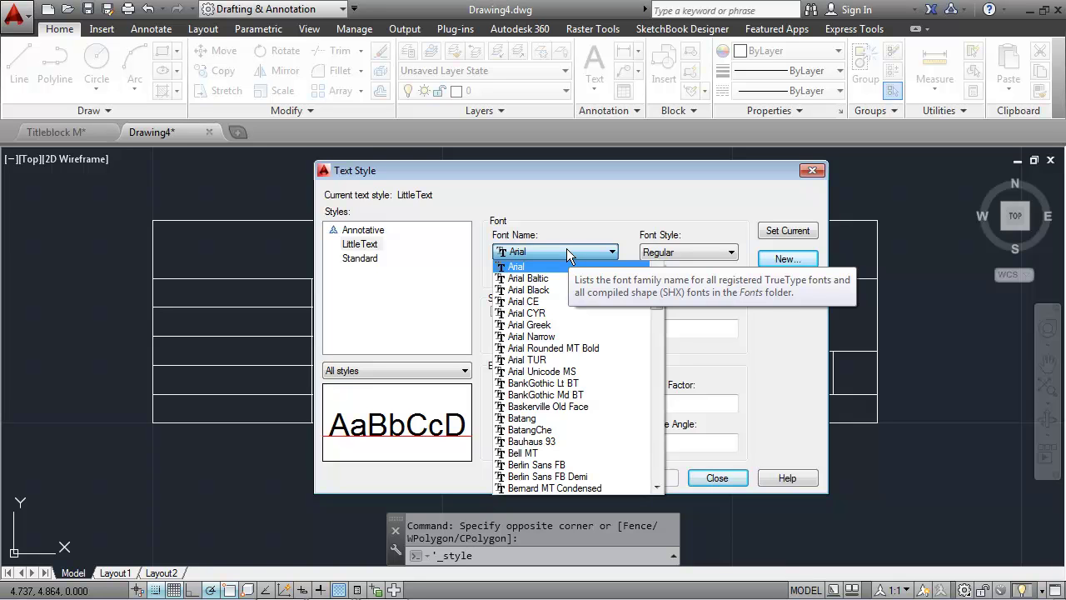
pyautogui.write('txt.shx')
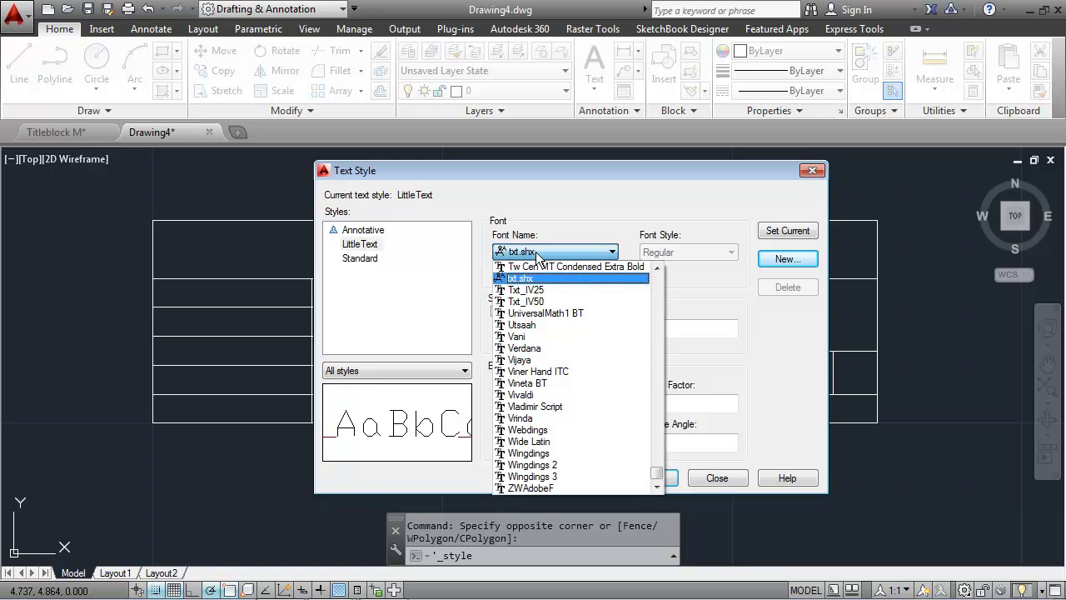
pyautogui.press('Escape')
pyautogui.click(536, 252)
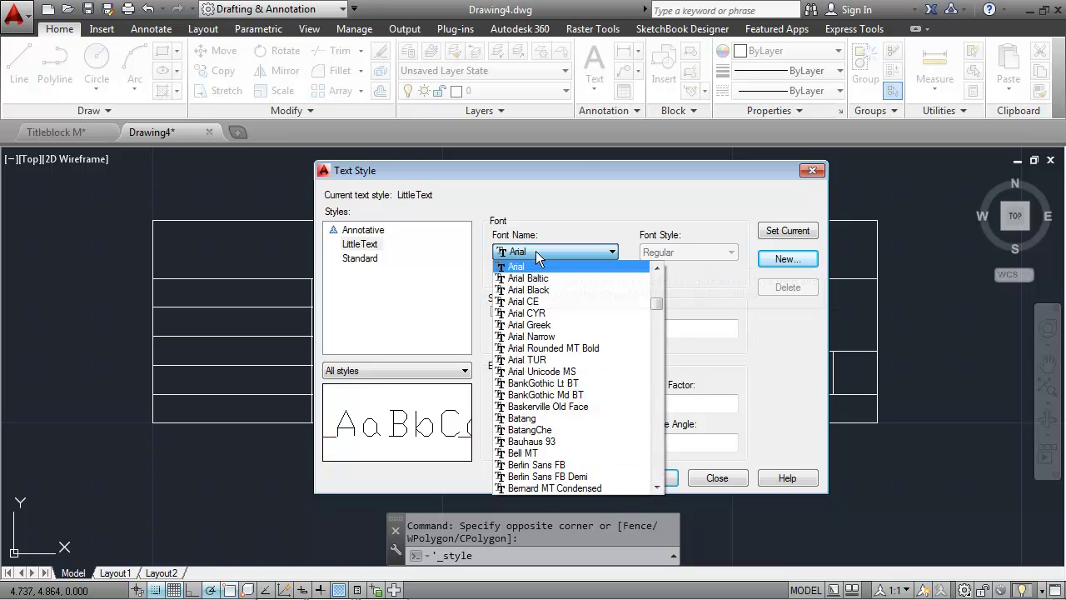
pyautogui.write('t')
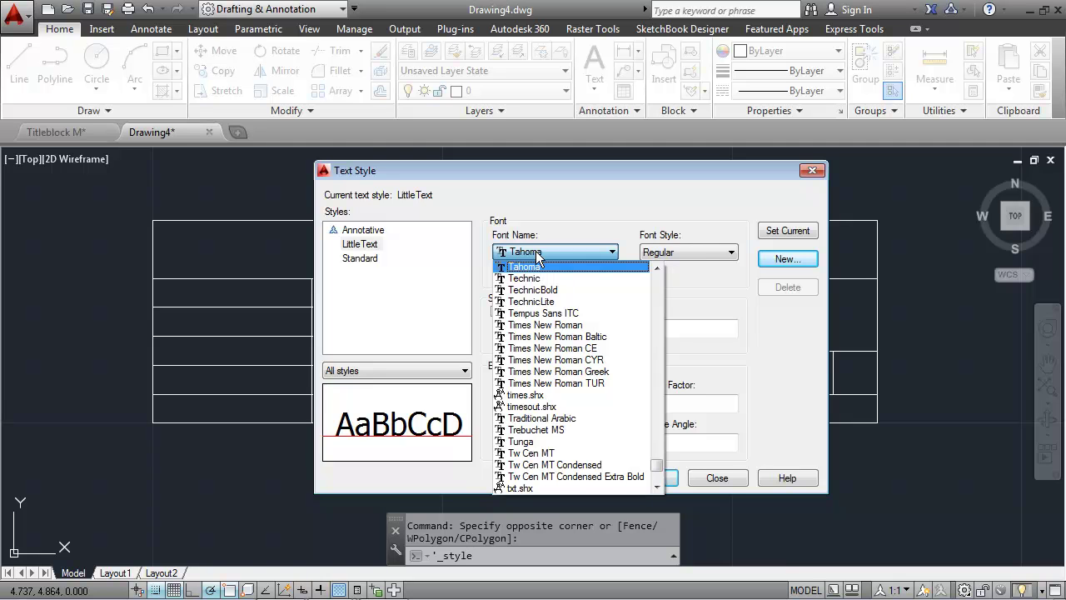
pyautogui.press('Down')
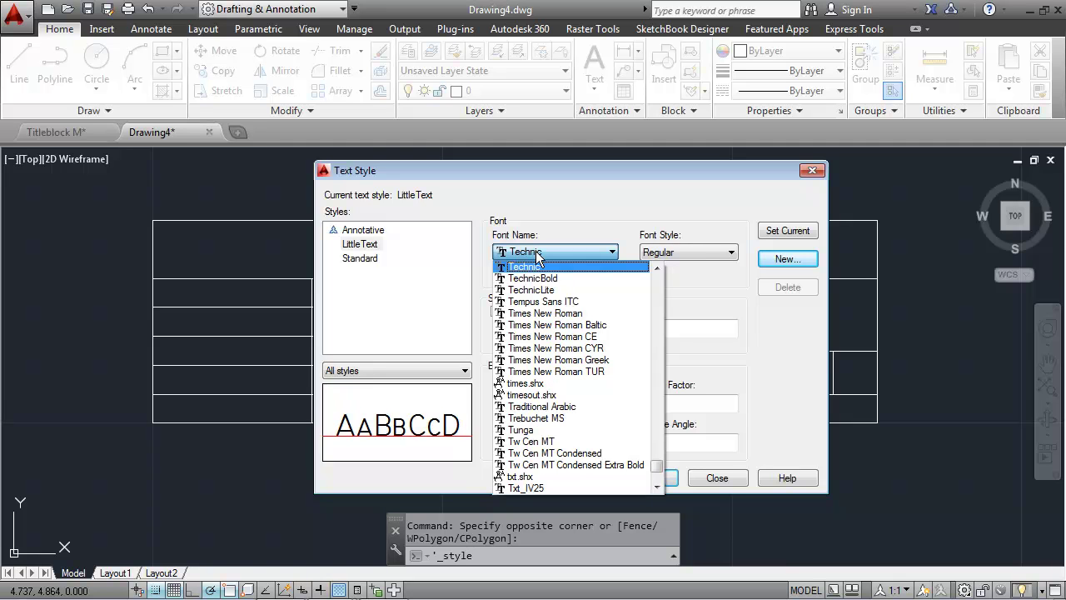
pyautogui.press('Escape')
# Give the LittleText style the txt.shx font and a text height of .05, and apply the changes
pyautogui.click(535, 251)
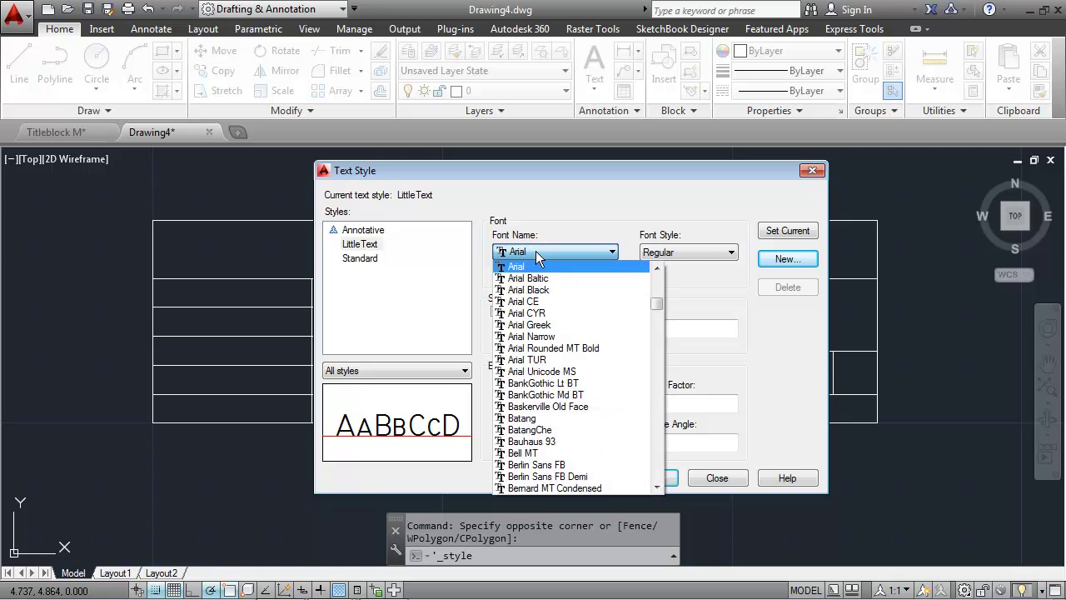
pyautogui.press('t')
pyautogui.press('x')
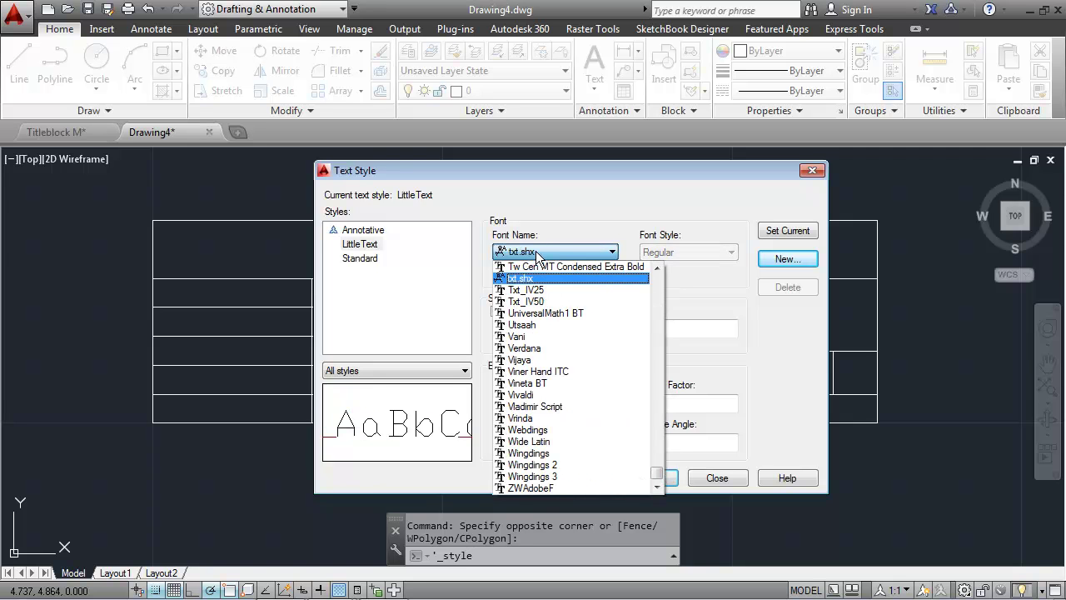
pyautogui.click(521, 279)
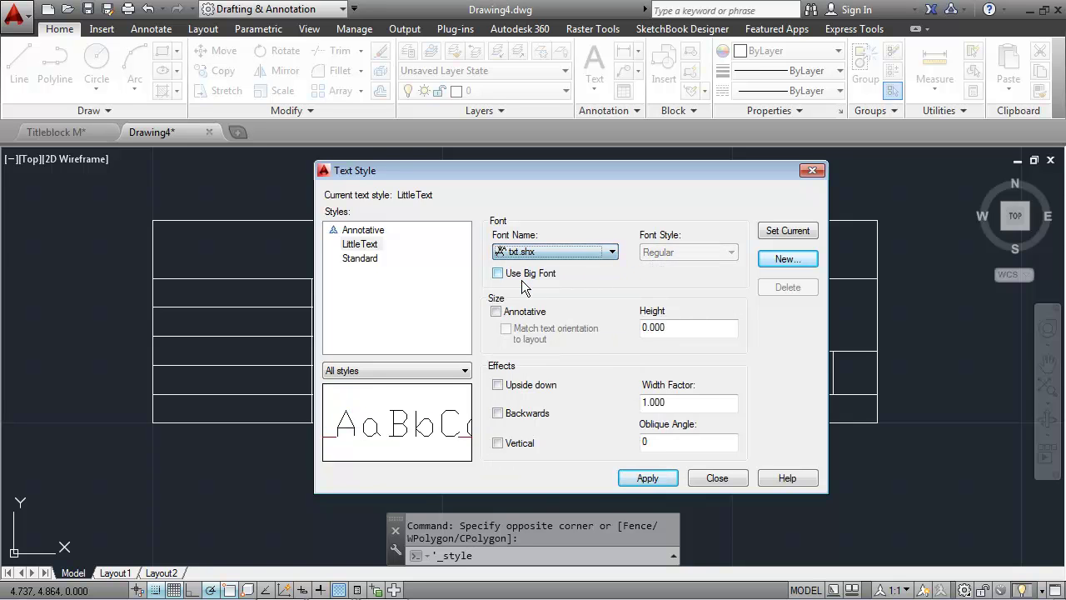
pyautogui.moveTo(678, 328); pyautogui.dragTo(548, 319)
pyautogui.write('.06')
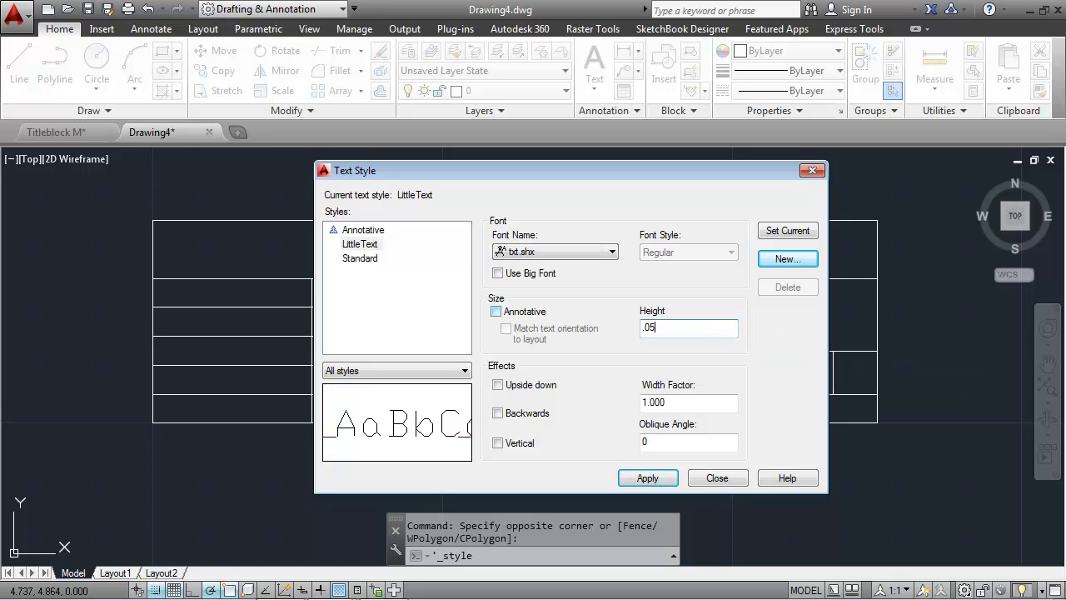
pyautogui.press('BackSpace')
pyautogui.write('5')
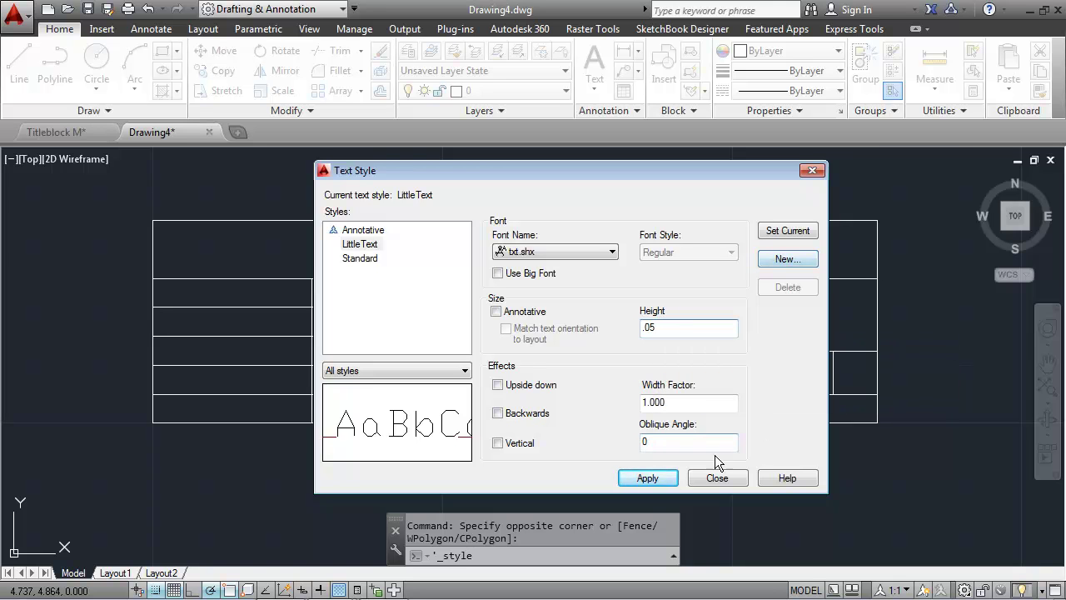
pyautogui.click(648, 478)
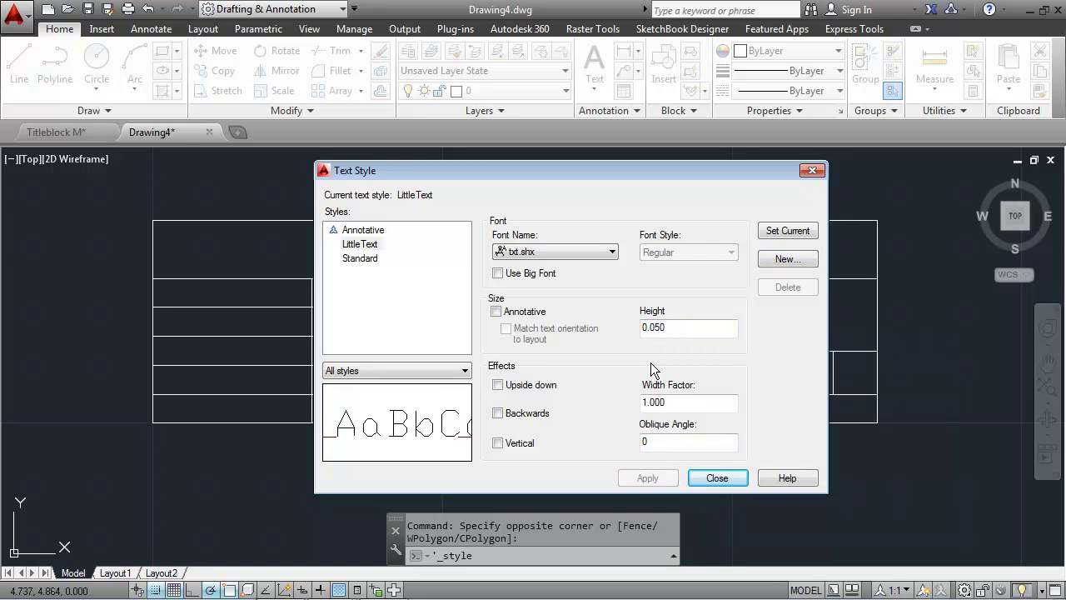
# Create a new text style named TitleText
pyautogui.click(781, 256)
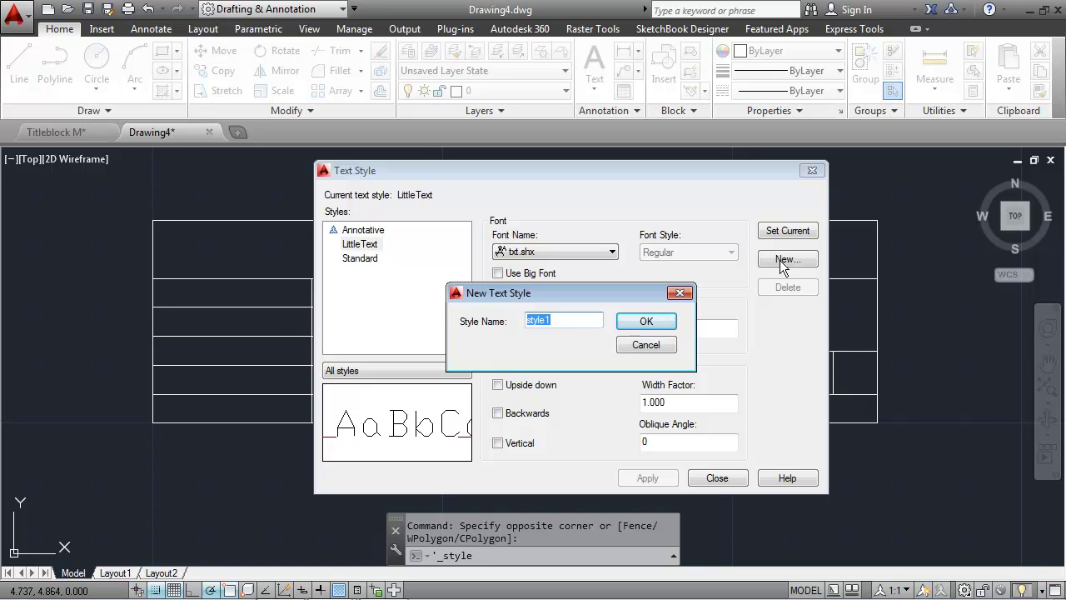
pyautogui.write('TitleText')
pyautogui.click(627, 323)
# Give the TitleText style the Technic font and a text height of .2, and apply the changes
pyautogui.click(556, 251)
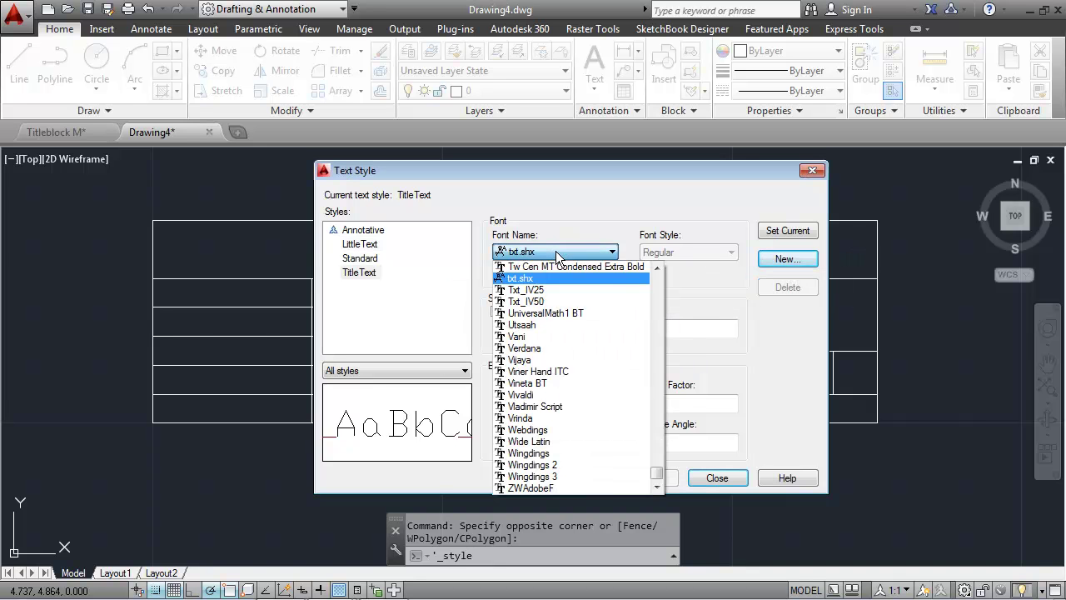
pyautogui.press('Down')
pyautogui.press('pageup')
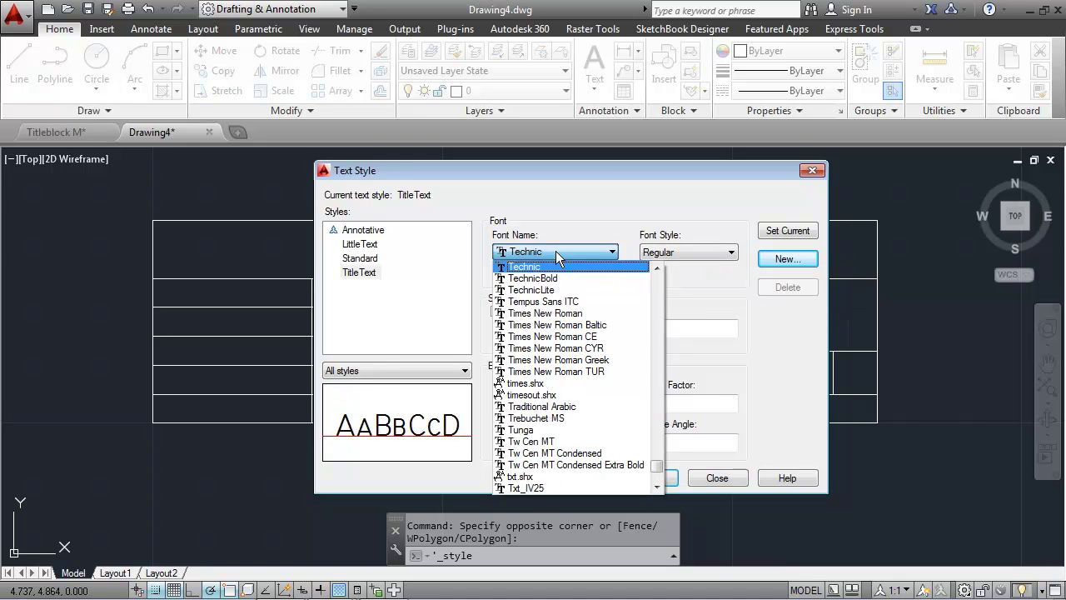
pyautogui.click(528, 265)
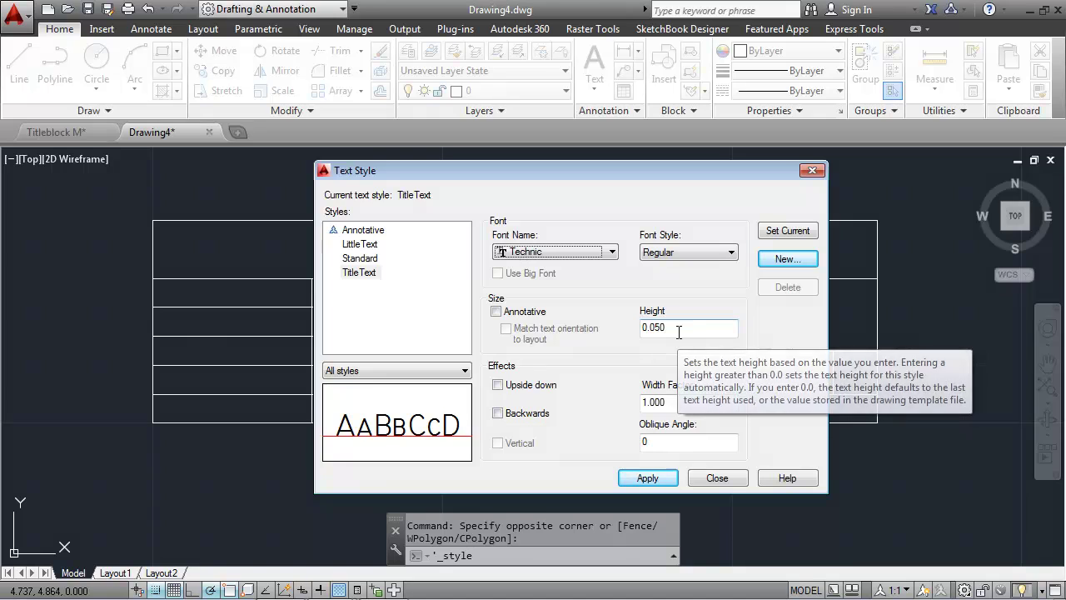
pyautogui.moveTo(679, 331); pyautogui.dragTo(617, 329)
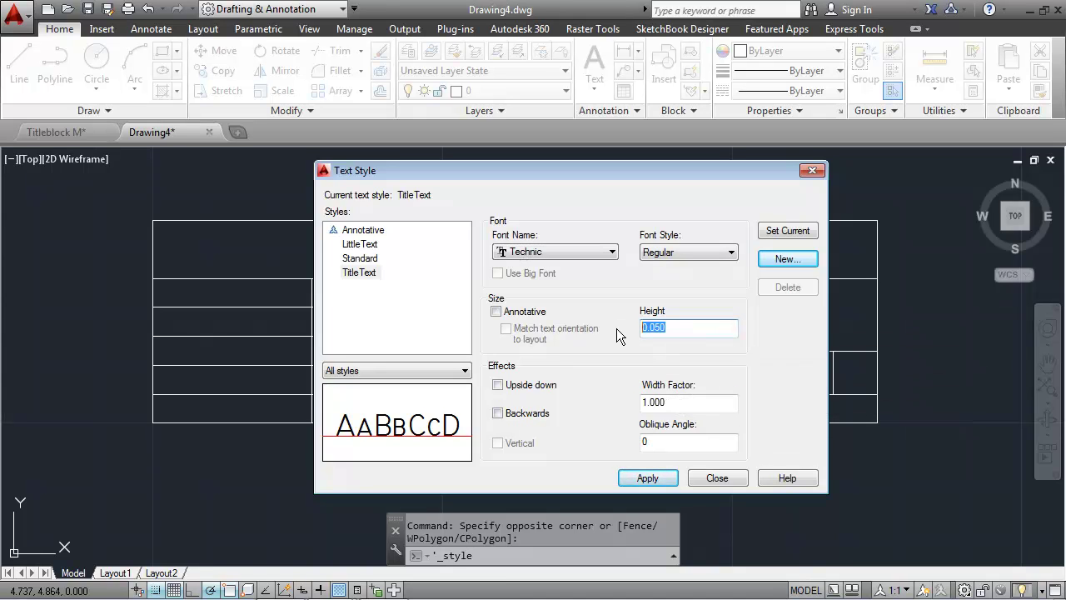
pyautogui.write('.2')
pyautogui.click(657, 477)
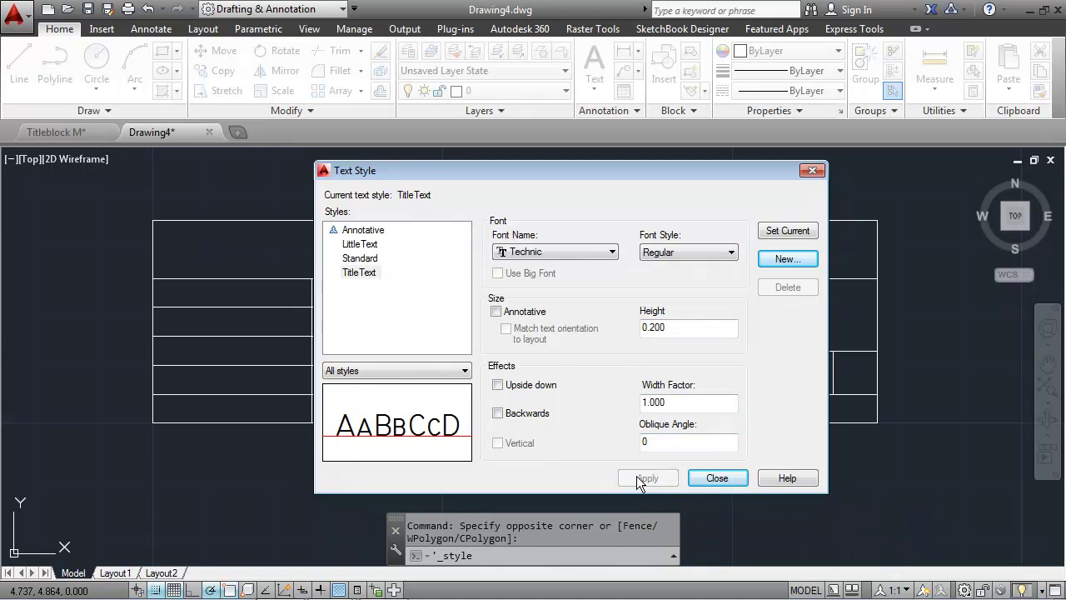
# Make LittleText the current text style and close the text style settings
pyautogui.click(352, 246)
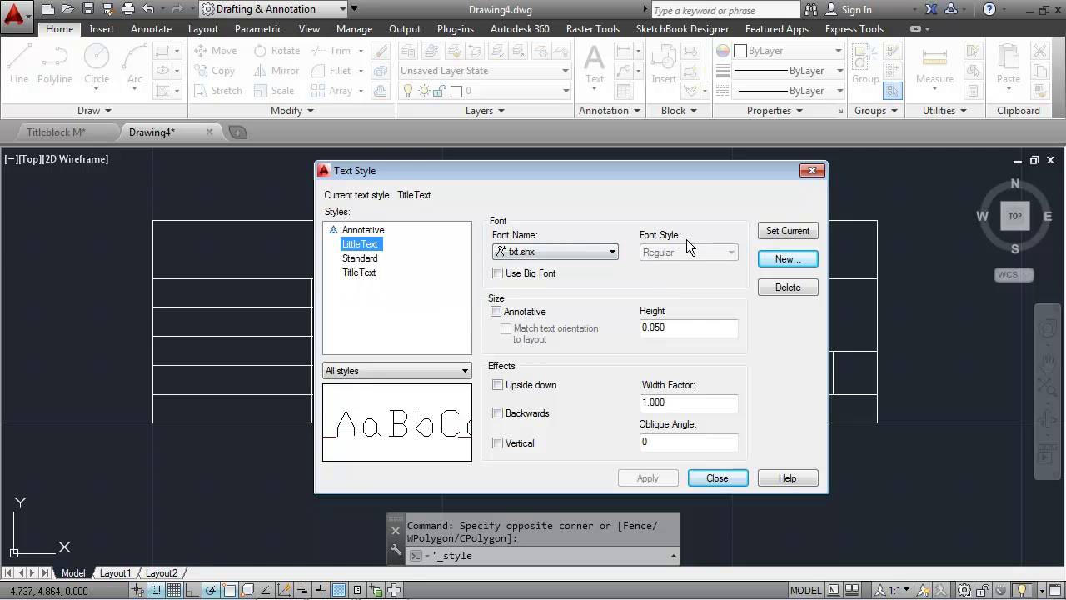
pyautogui.click(767, 230)
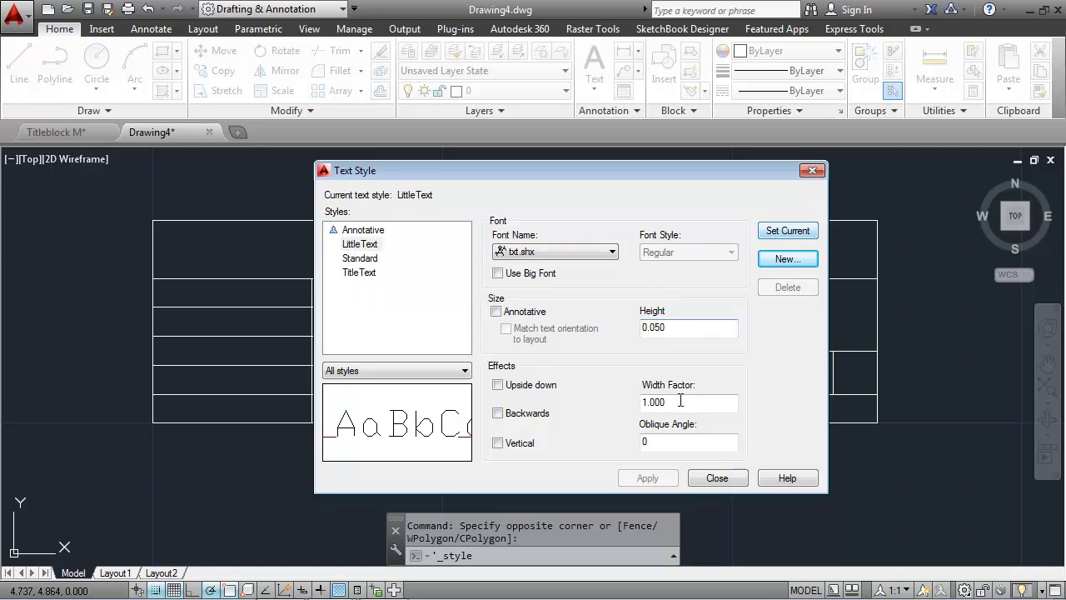
pyautogui.click(714, 479)
pyautogui.click(607, 113)
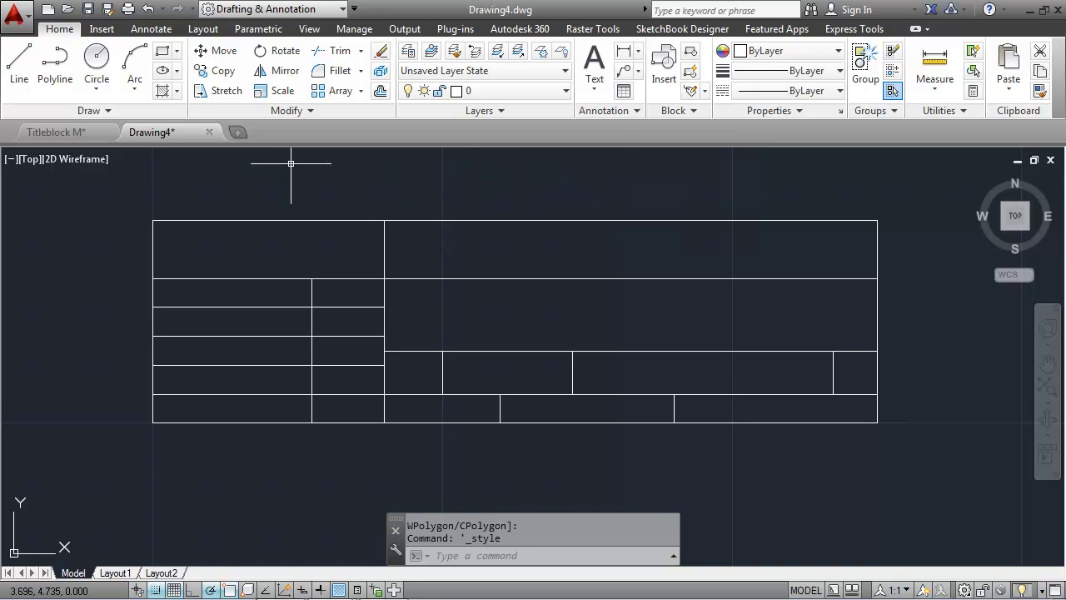
pyautogui.click(150, 29)
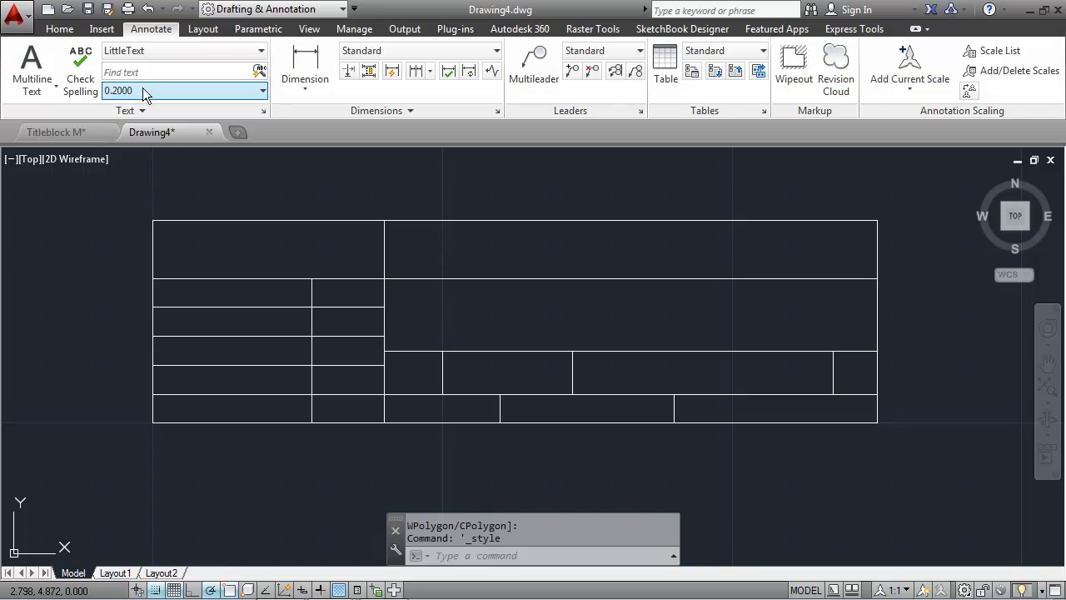
pyautogui.click(190, 48)
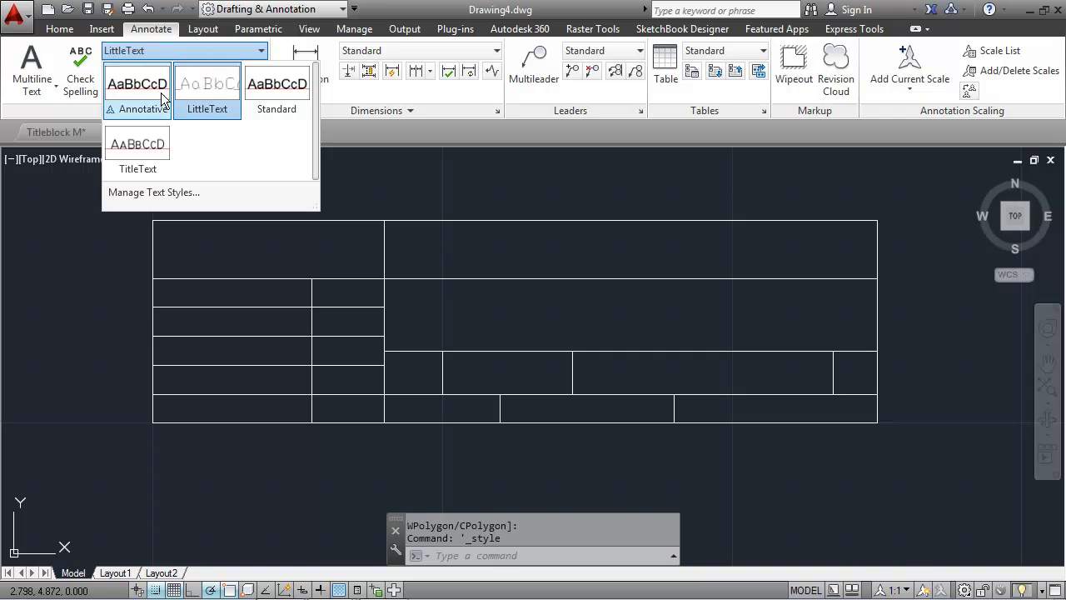
pyautogui.click(197, 47)
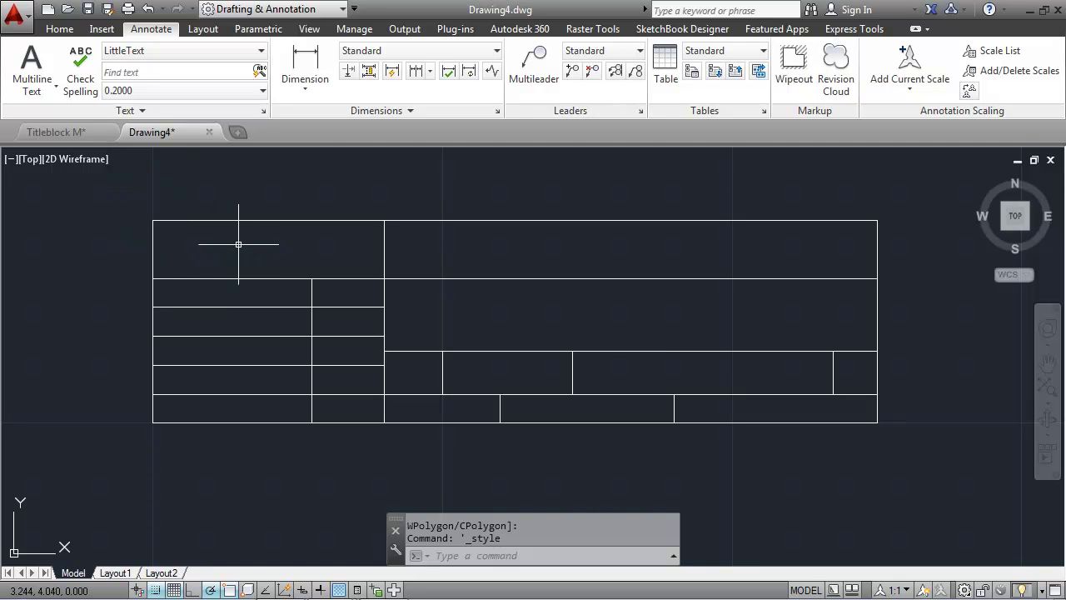
# Start single-line text with top-left (TL) justification at the title block's upper-left corner, accepting the 0 rotation angle
pyautogui.write('dt')
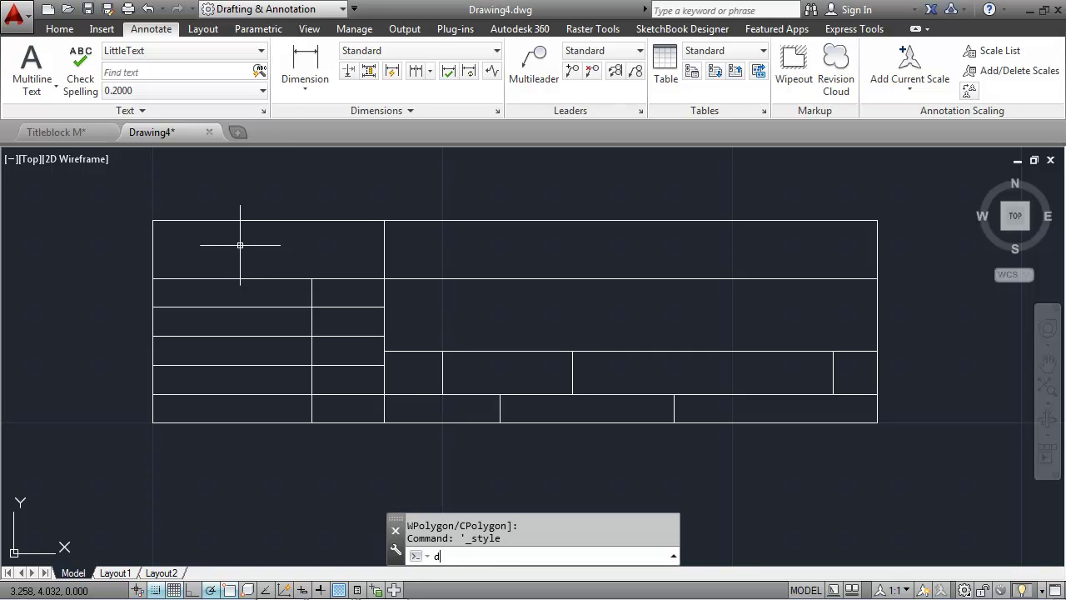
pyautogui.press('Return')
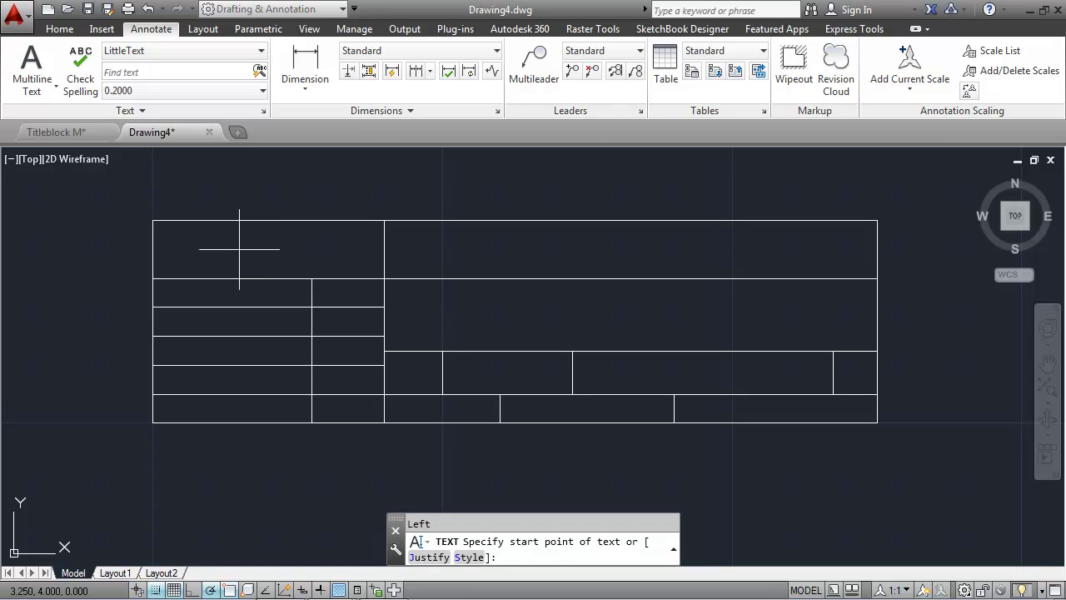
pyautogui.write('j')
pyautogui.press('Return')
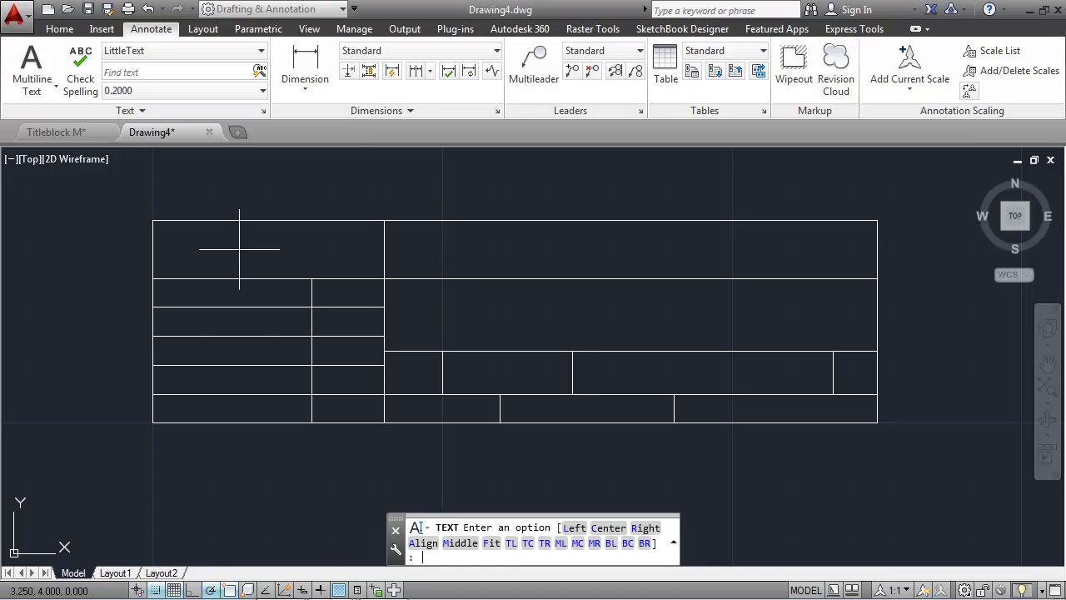
pyautogui.write('tl')
pyautogui.press('Return')
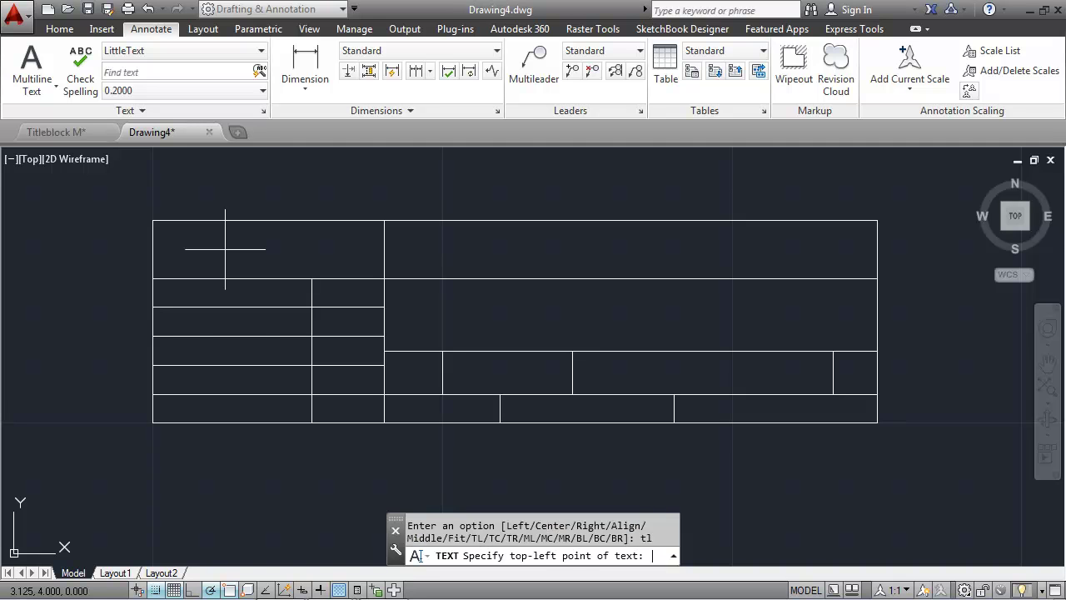
pyautogui.click(151, 220)
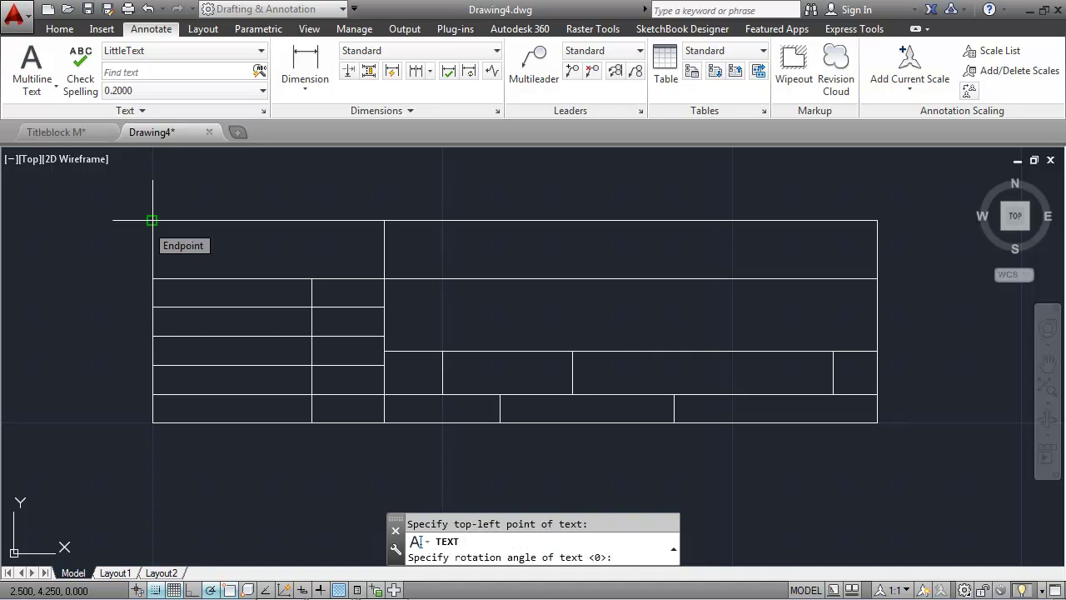
pyautogui.press('Return')
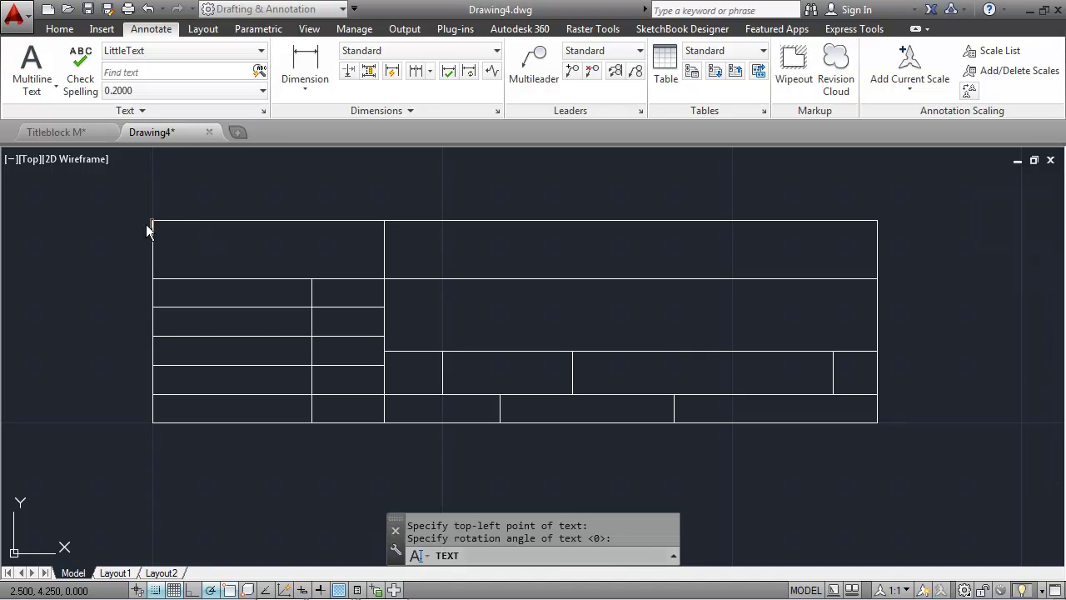
# Enter CONTRACT NO. in capitals as the label text and finish the text command
pyautogui.write('contract no')
pyautogui.press('BackSpace')
pyautogui.press('BackSpace')
pyautogui.press('BackSpace')
pyautogui.press('BackSpace')
pyautogui.press('BackSpace')
pyautogui.press('BackSpace')
pyautogui.press('BackSpace')
pyautogui.press('BackSpace')
pyautogui.press('BackSpace')
pyautogui.press('BackSpace')
pyautogui.write('CAUNTRACT NO')
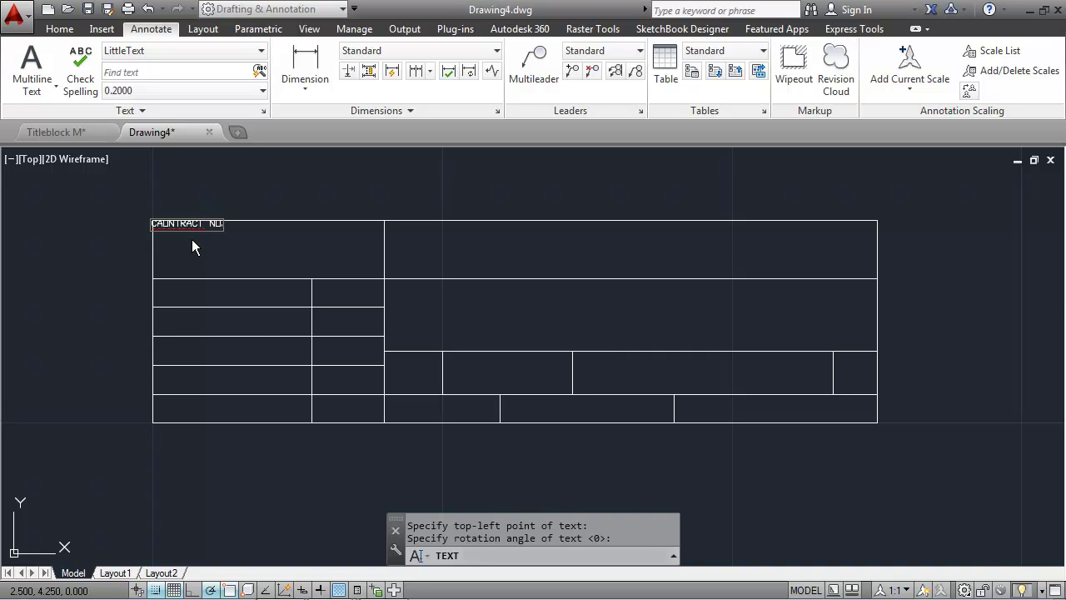
pyautogui.press('BackSpace')
pyautogui.press('BackSpace')
pyautogui.press('BackSpace')
pyautogui.press('Return')
pyautogui.press('Return')
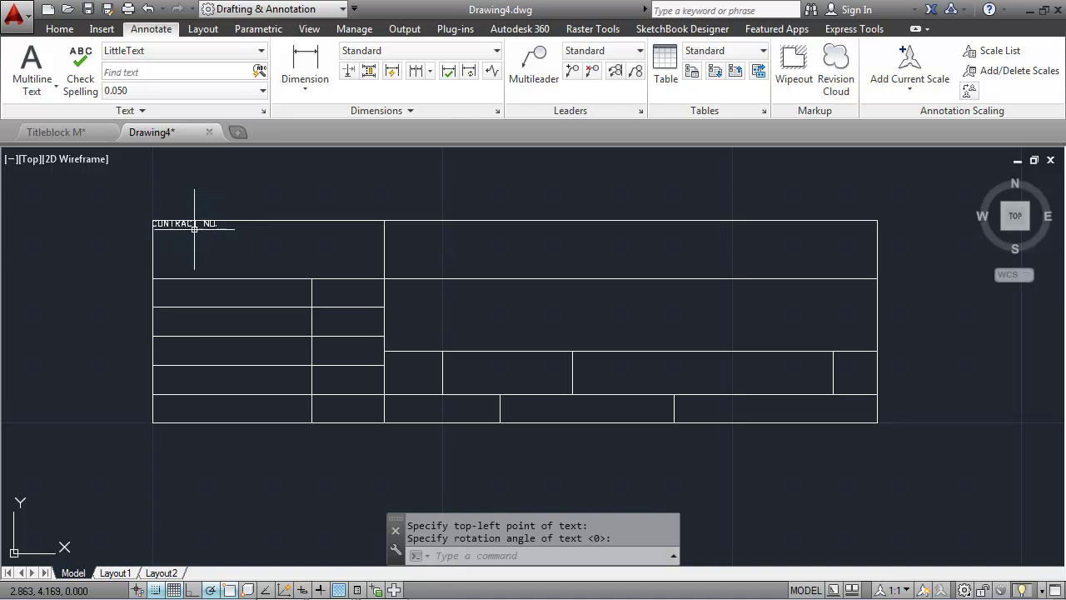
# Turn snap off and move the CONTRACT NO. label slightly down and right, clear of the cell's border lines
pyautogui.scroll(3, 160, 224)
pyautogui.scroll(5, 161, 226)
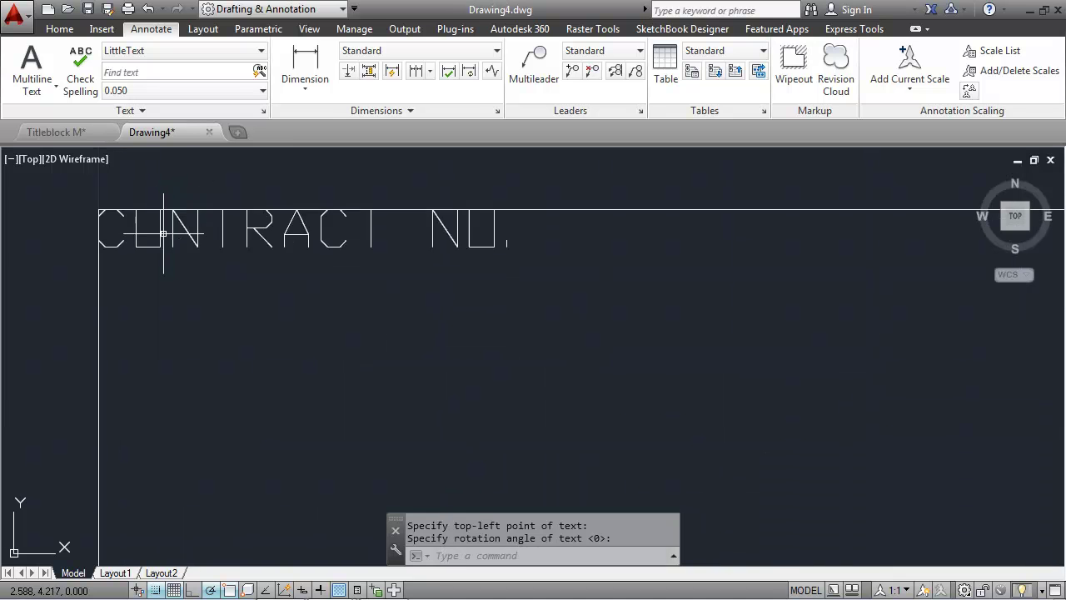
pyautogui.click(146, 251)
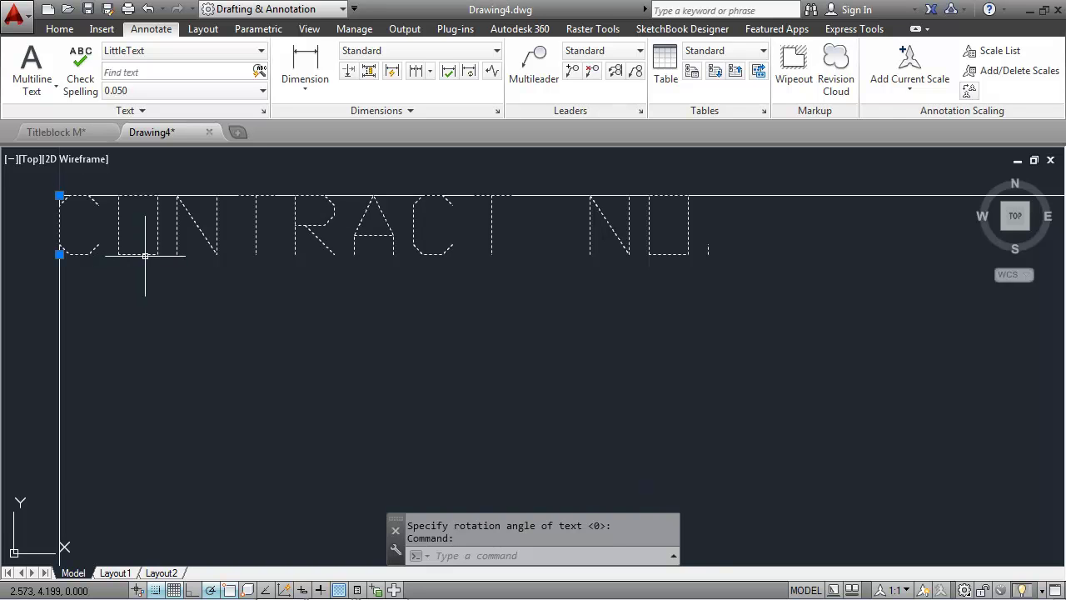
pyautogui.click(59, 195)
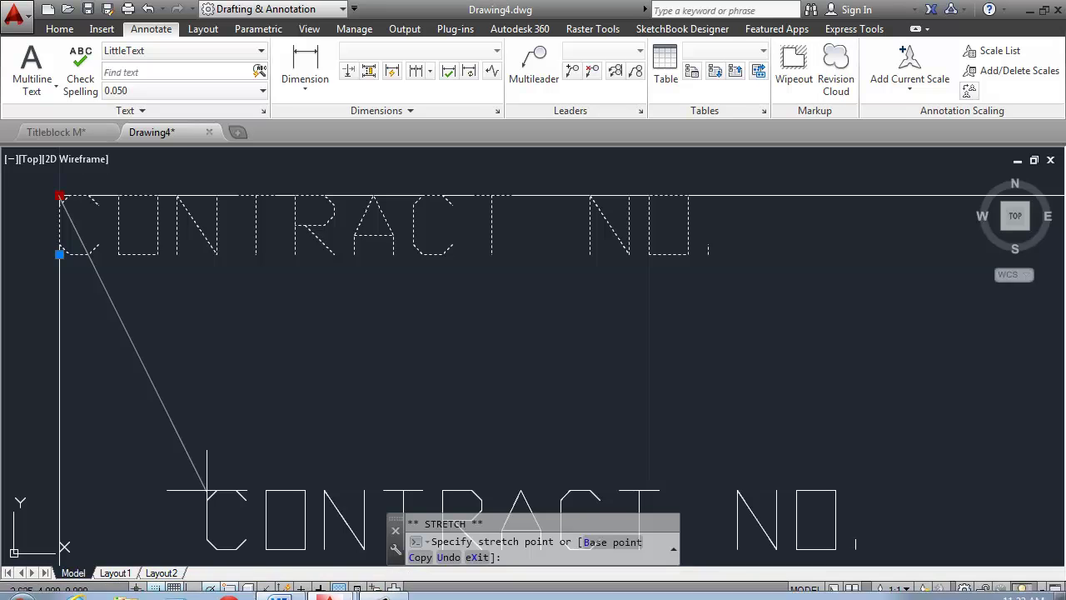
pyautogui.click(156, 589)
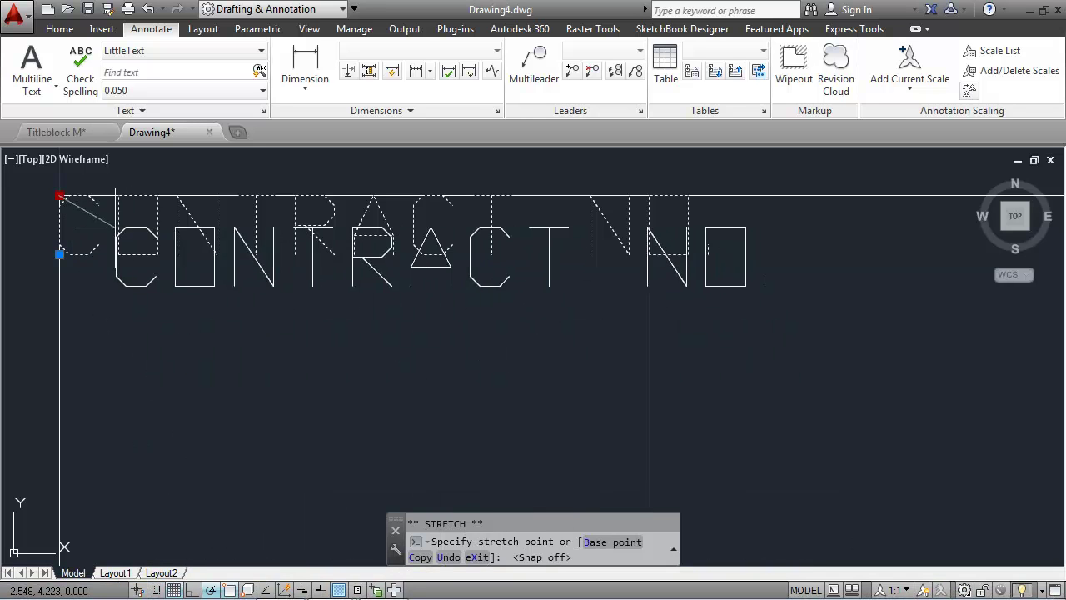
pyautogui.scroll(-5, 88, 225)
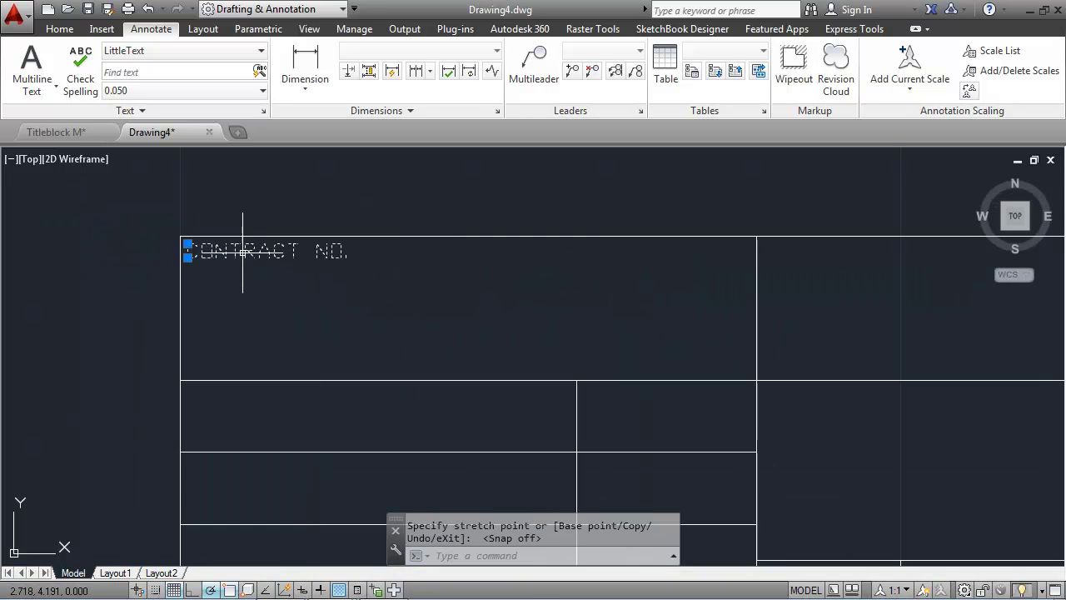
pyautogui.moveTo(295, 283)
pyautogui.mouseDown(button='middle')
pyautogui.moveTo(275, 242)
pyautogui.moveTo(255, 242)
pyautogui.mouseUp(button='middle')
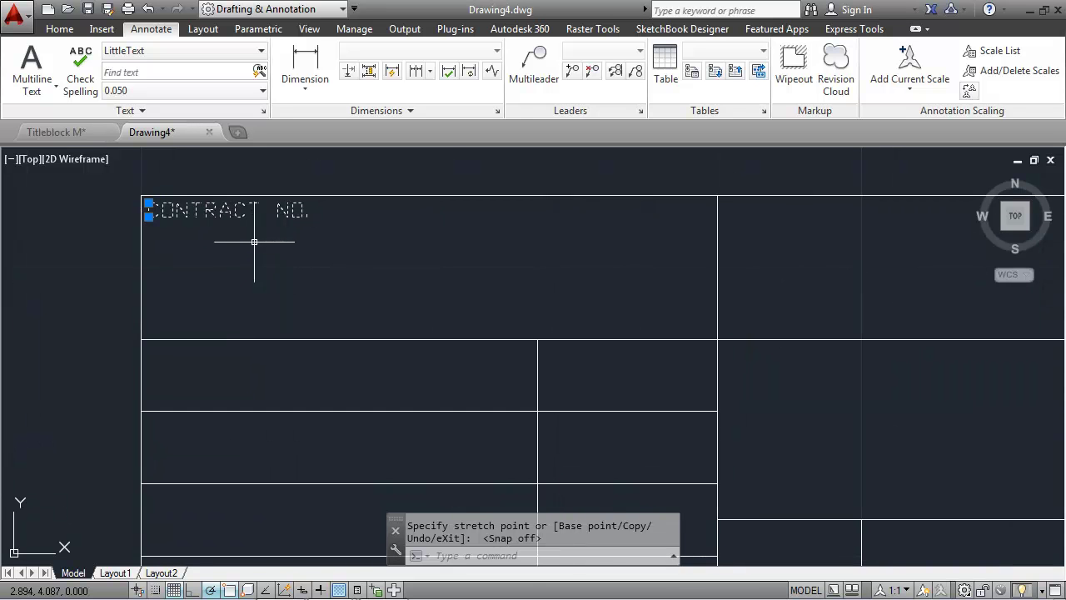
pyautogui.scroll(-1, 167, 191)
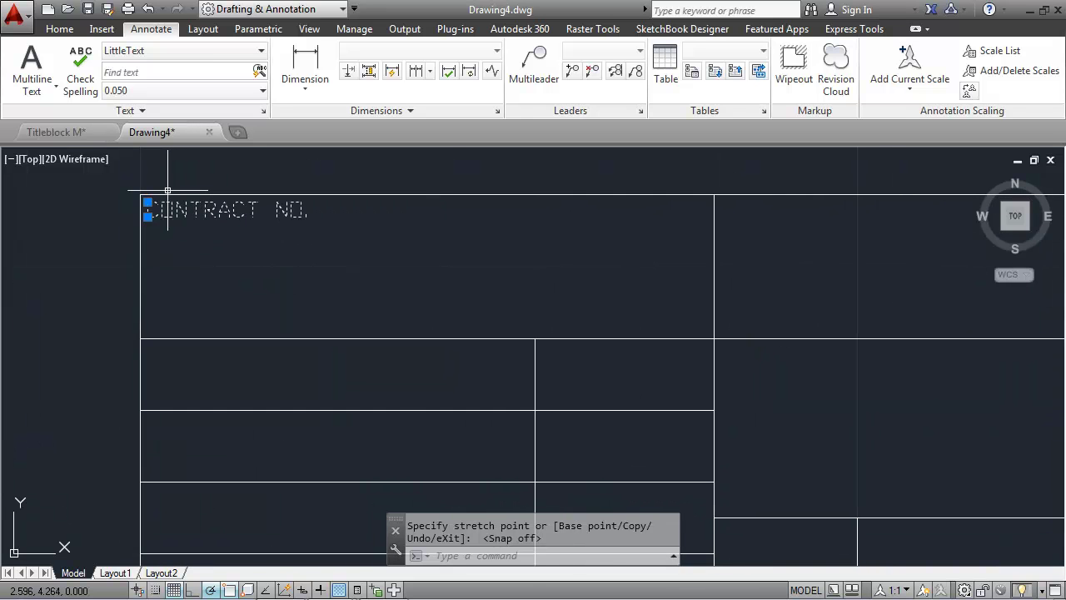
pyautogui.press('Escape')
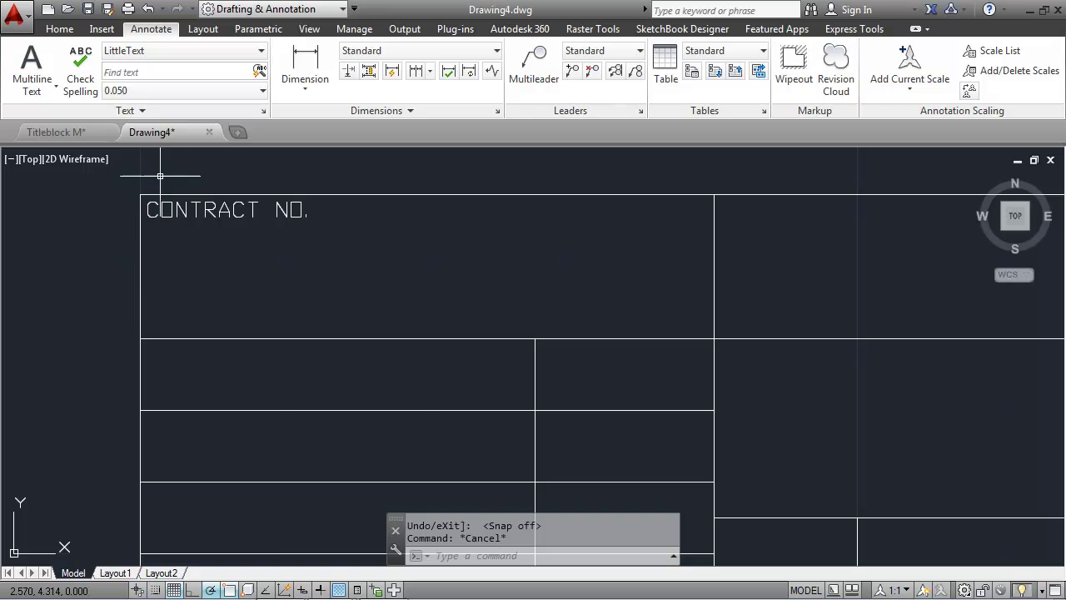
# Copy the CONTRACT NO. label from the title block's upper-left corner into the second, third and fourth narrow rows of the left column
pyautogui.scroll(-1, 227, 216)
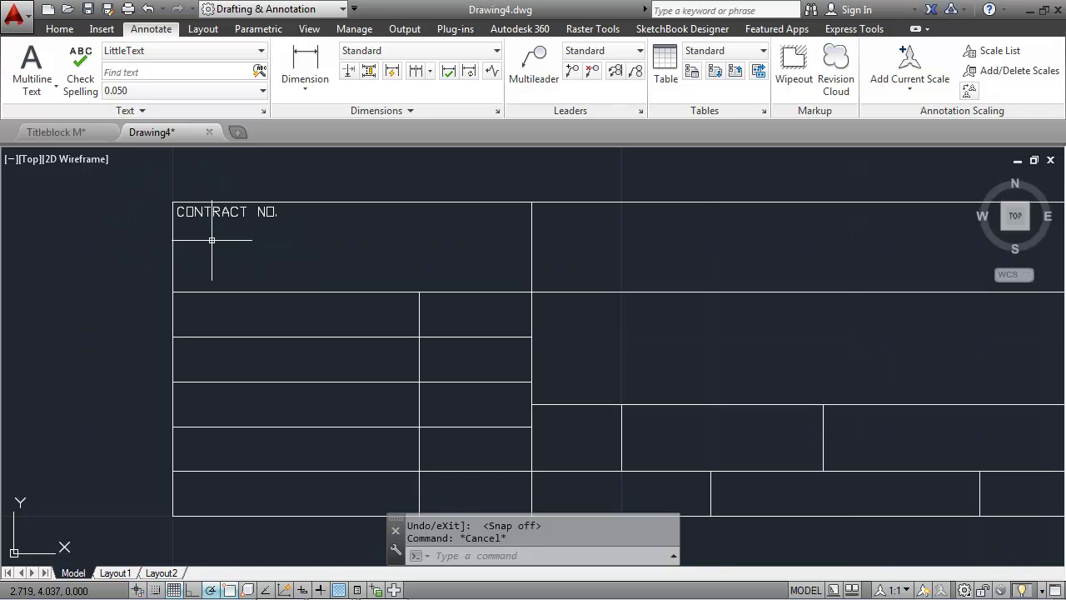
pyautogui.write('copy')
pyautogui.press('Return')
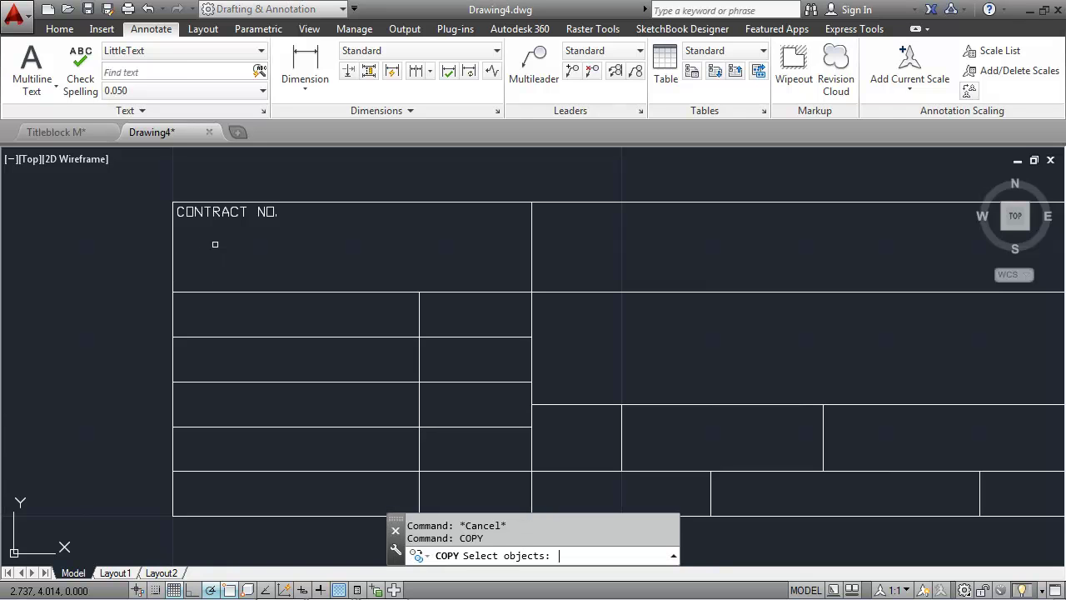
pyautogui.click(201, 211)
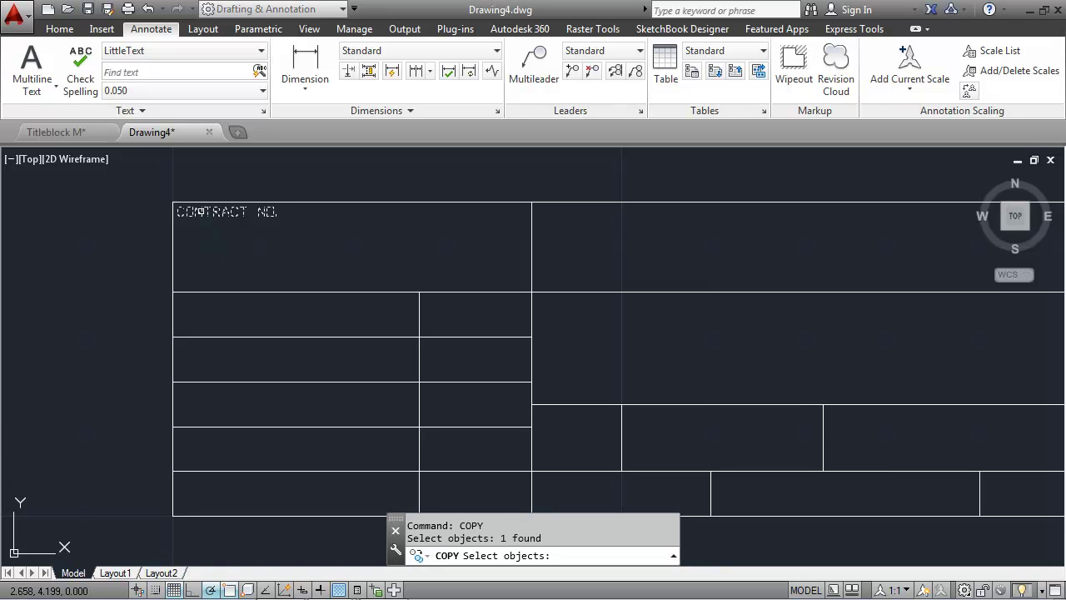
pyautogui.press('Return')
pyautogui.click(174, 206)
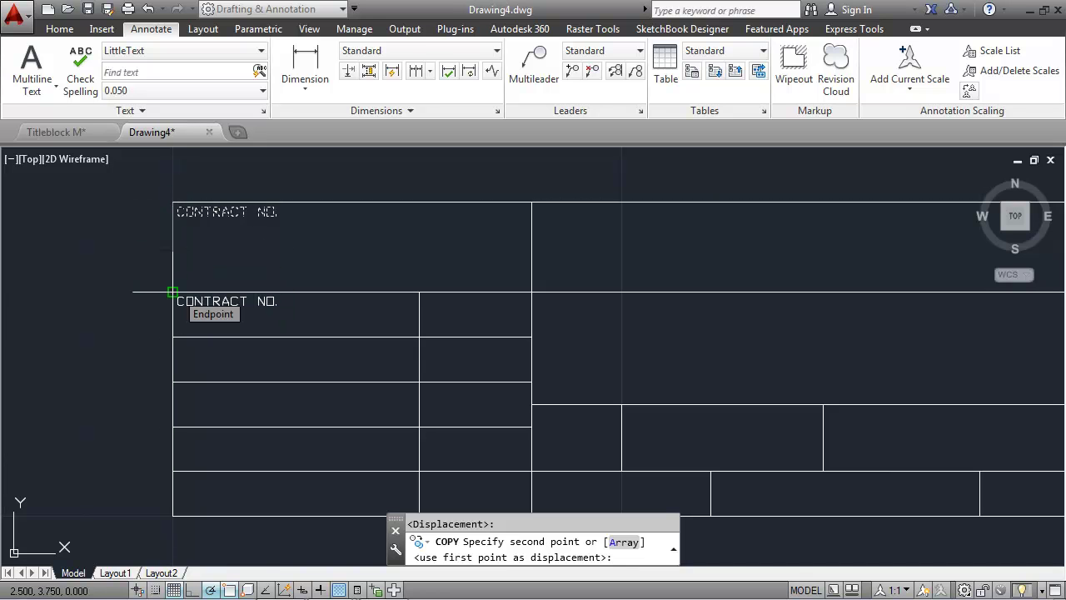
pyautogui.click(172, 338)
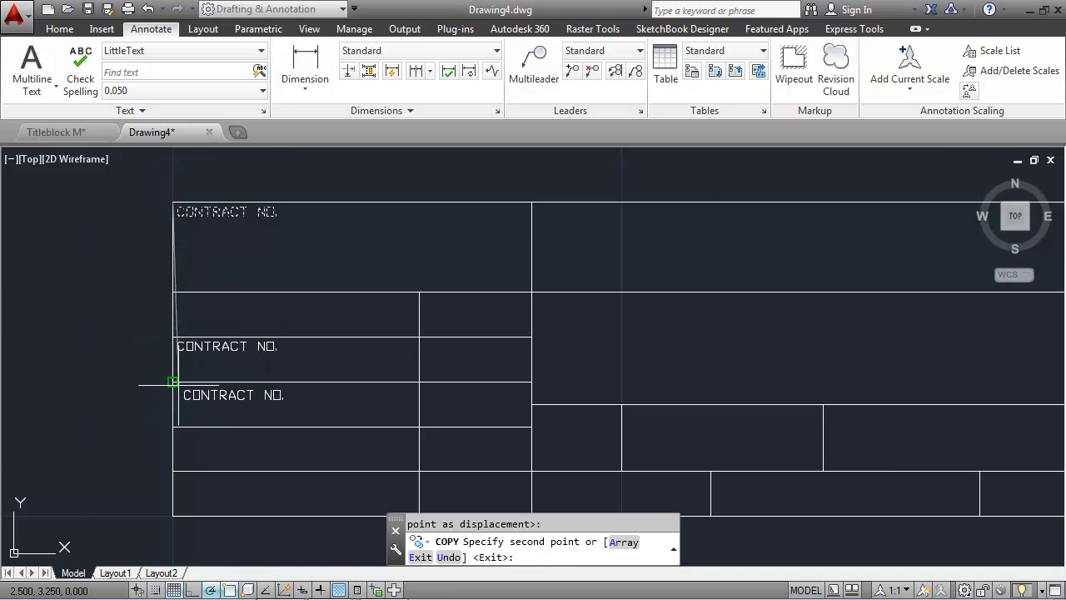
pyautogui.click(172, 382)
pyautogui.click(172, 427)
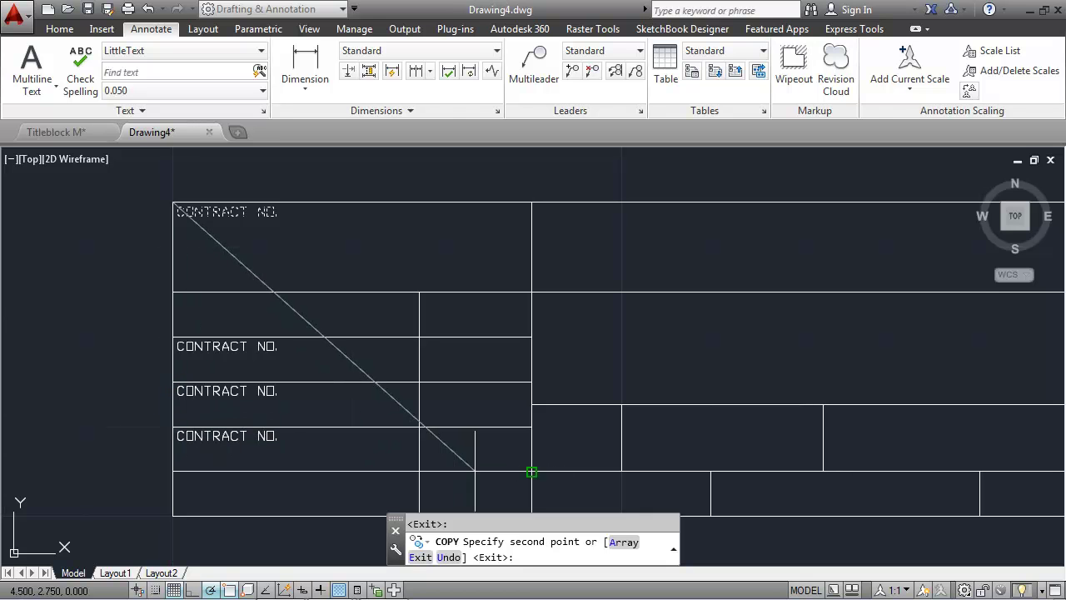
# Copy the label to the right section's SIZE, FSCH NO. and REV. cell positions and the bottom row's first and last cells
pyautogui.click(531, 472)
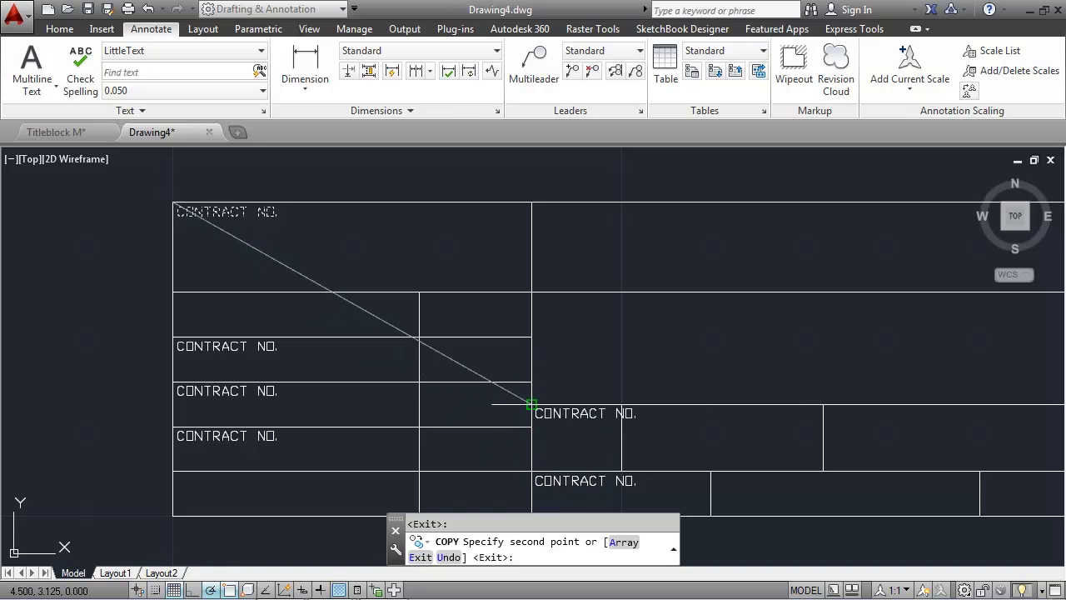
pyautogui.click(532, 404)
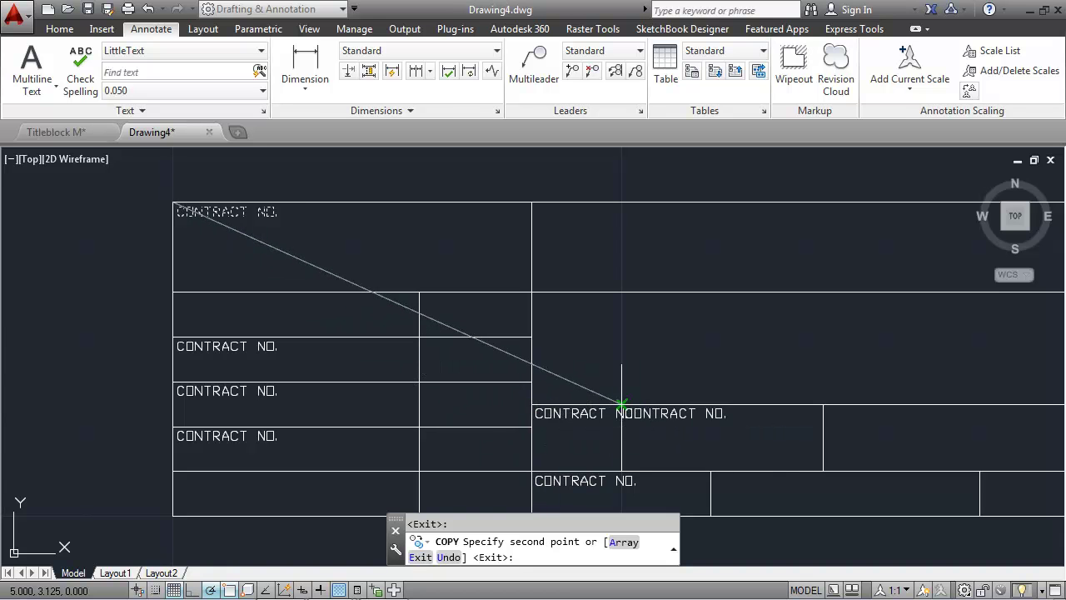
pyautogui.click(621, 405)
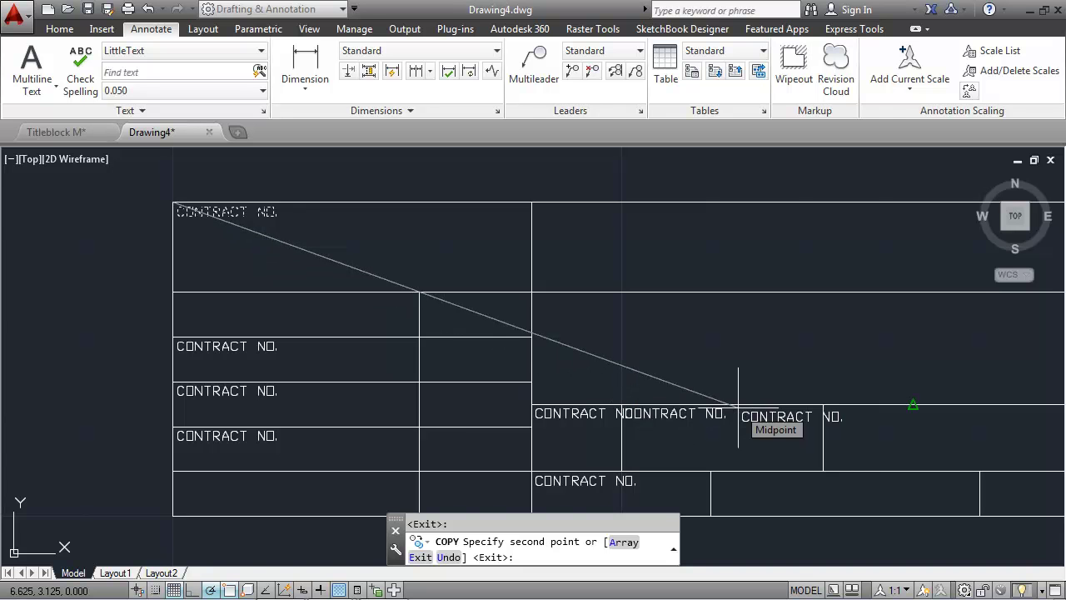
pyautogui.scroll(-2, 806, 410)
pyautogui.moveTo(823, 425); pyautogui.dragTo(658, 398, button='middle')
pyautogui.click(893, 380)
pyautogui.click(739, 420)
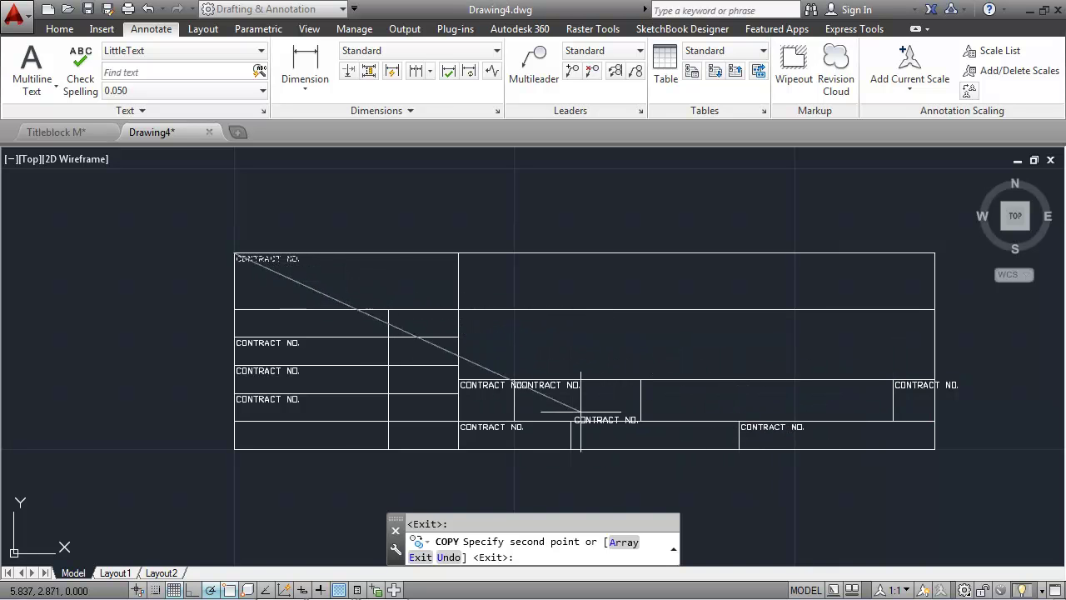
# Copy the label into the wide cell before the narrow end cell and into both large upper-right cells, then end the copy
pyautogui.click(641, 380)
pyautogui.click(458, 309)
pyautogui.click(458, 252)
pyautogui.press('Return')
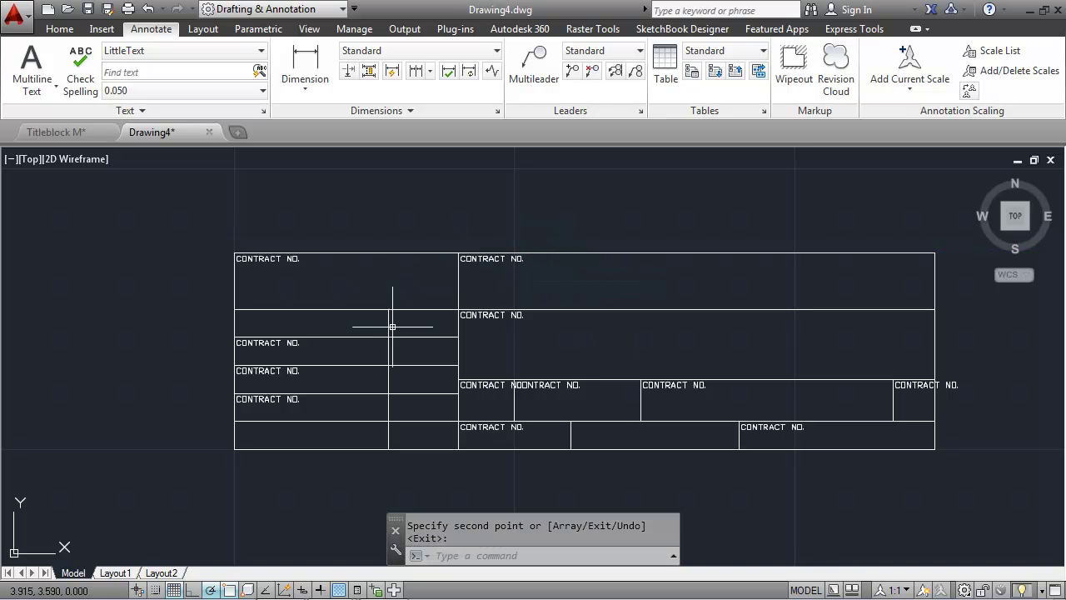
# Change the copied label in the uppermost large right-hand cell to COMPANY NAME
pyautogui.scroll(2, 496, 250)
pyautogui.moveTo(491, 236); pyautogui.dragTo(442, 230, button='middle')
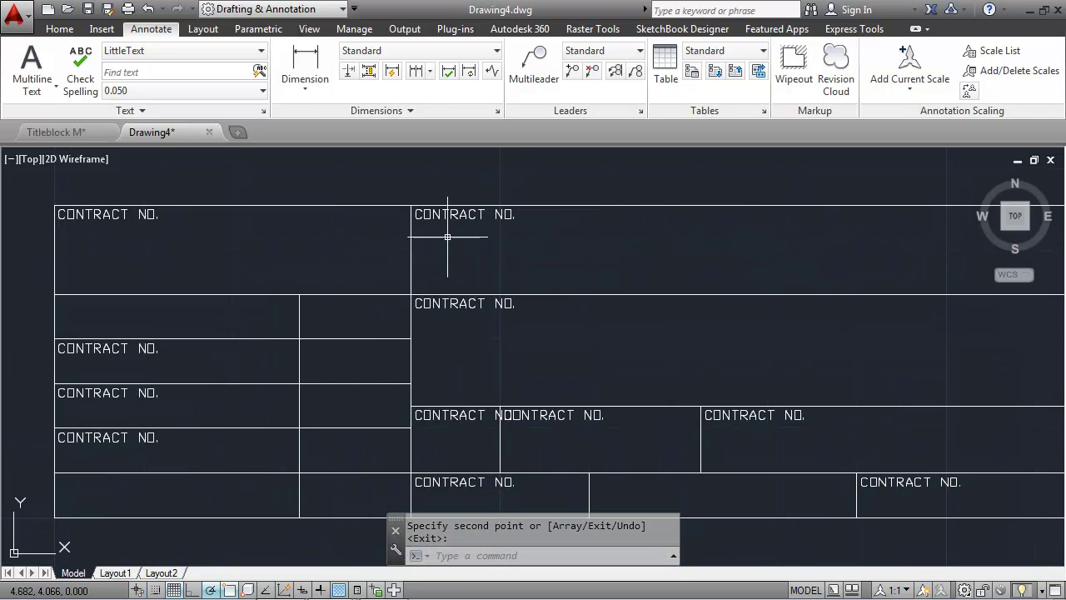
pyautogui.doubleClick(451, 219)
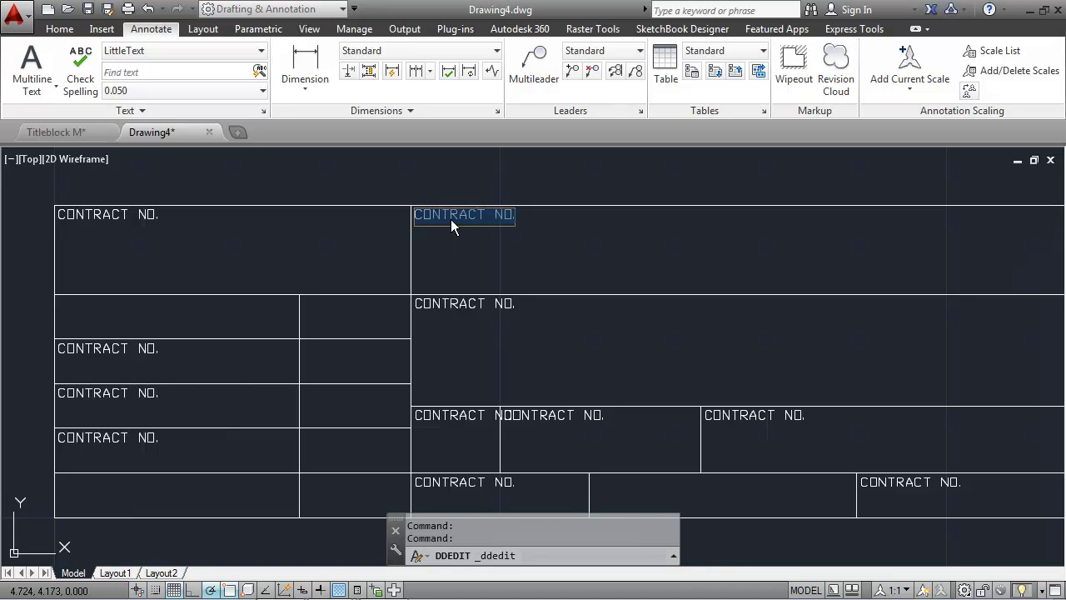
pyautogui.write('COMPA')
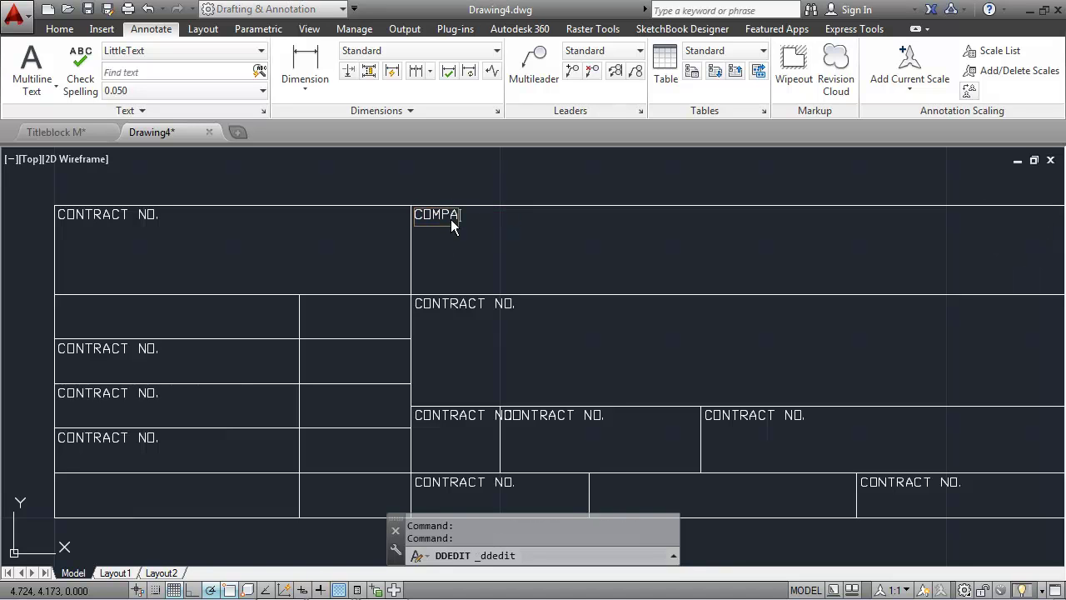
pyautogui.write('NY NAME')
pyautogui.press('Return')
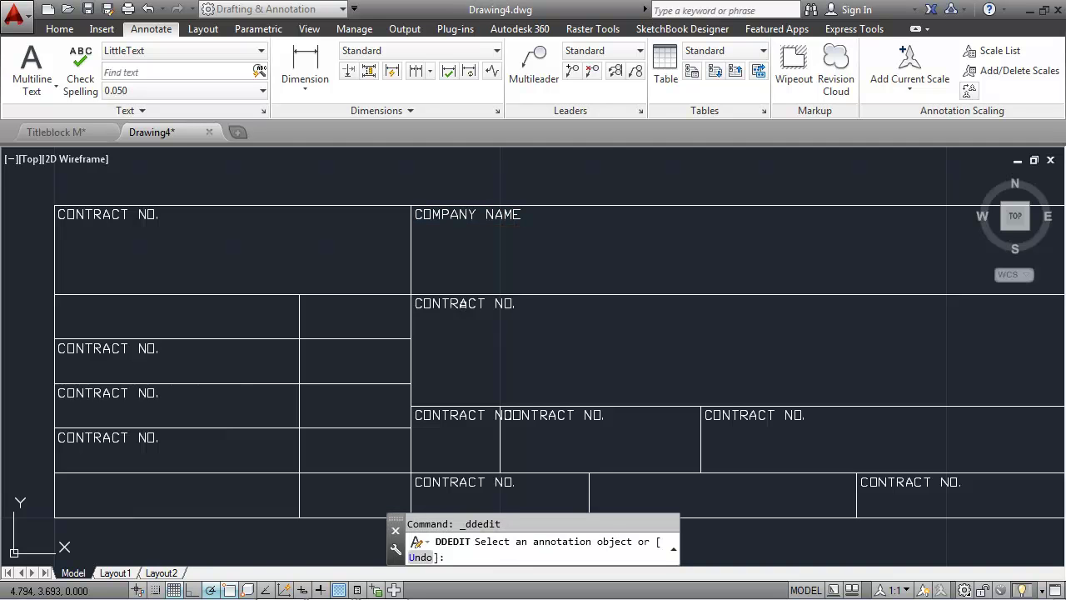
# Change the label in the large cell below COMPANY NAME to DRAWING NAME
pyautogui.write('D')
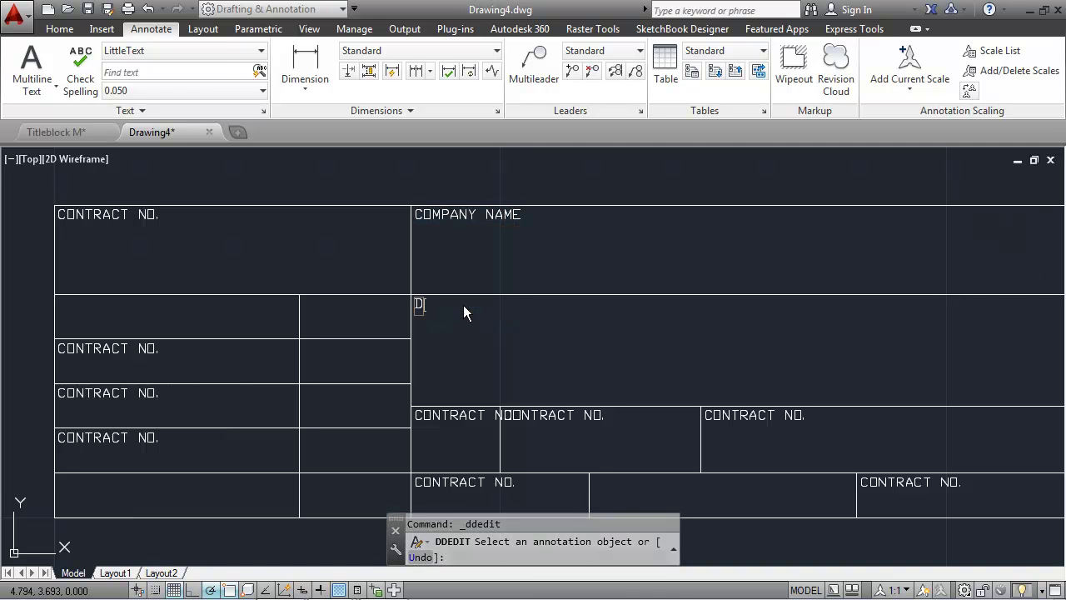
pyautogui.write('RAWKING NAME')
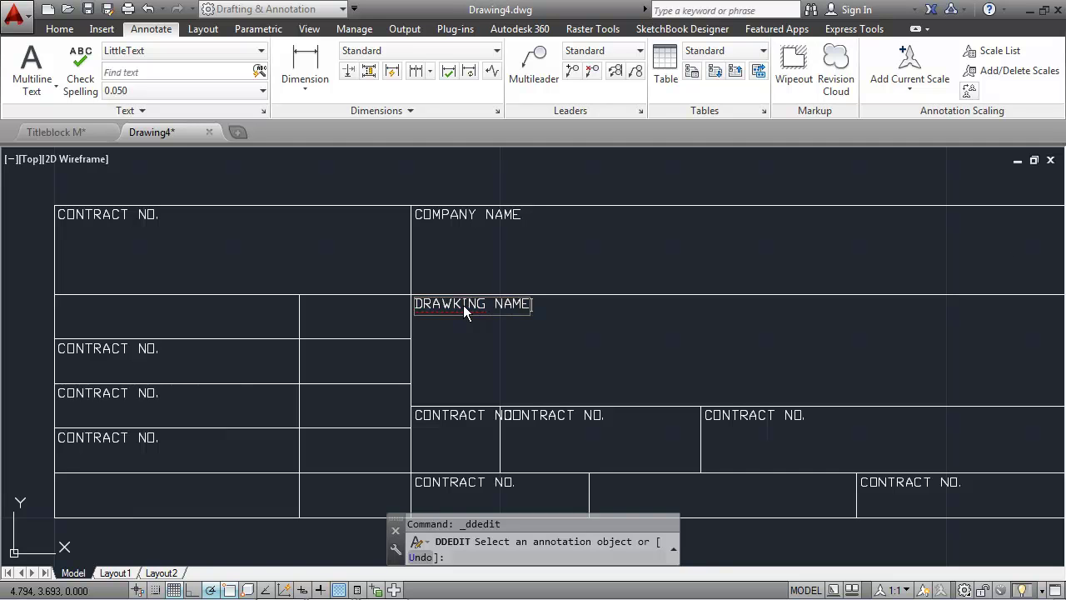
pyautogui.press('Return')
pyautogui.click(463, 305)
pyautogui.click(463, 305)
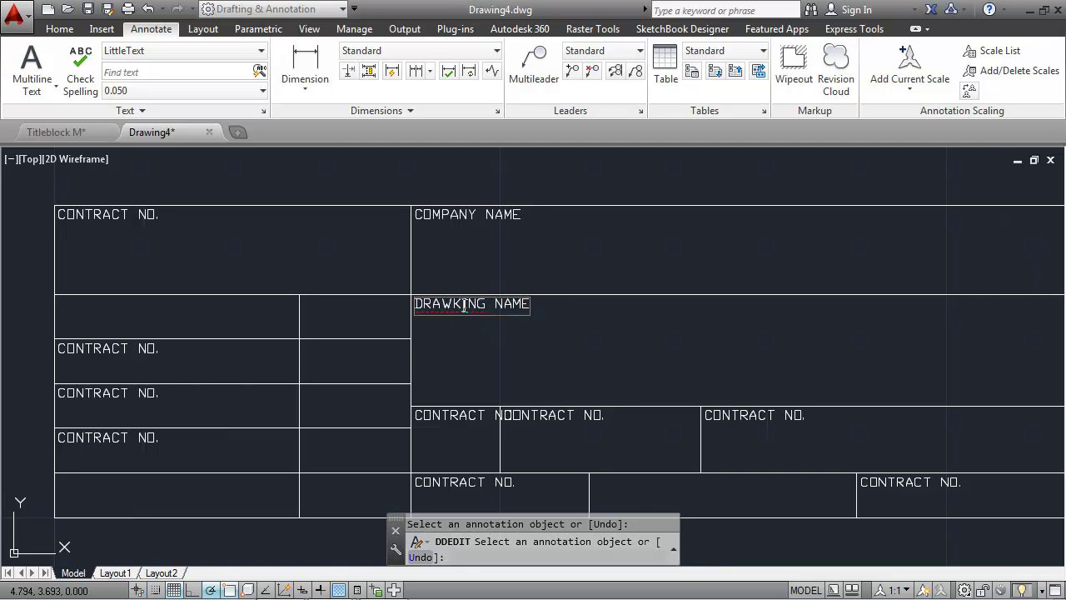
pyautogui.press('BackSpace')
pyautogui.press('Return')
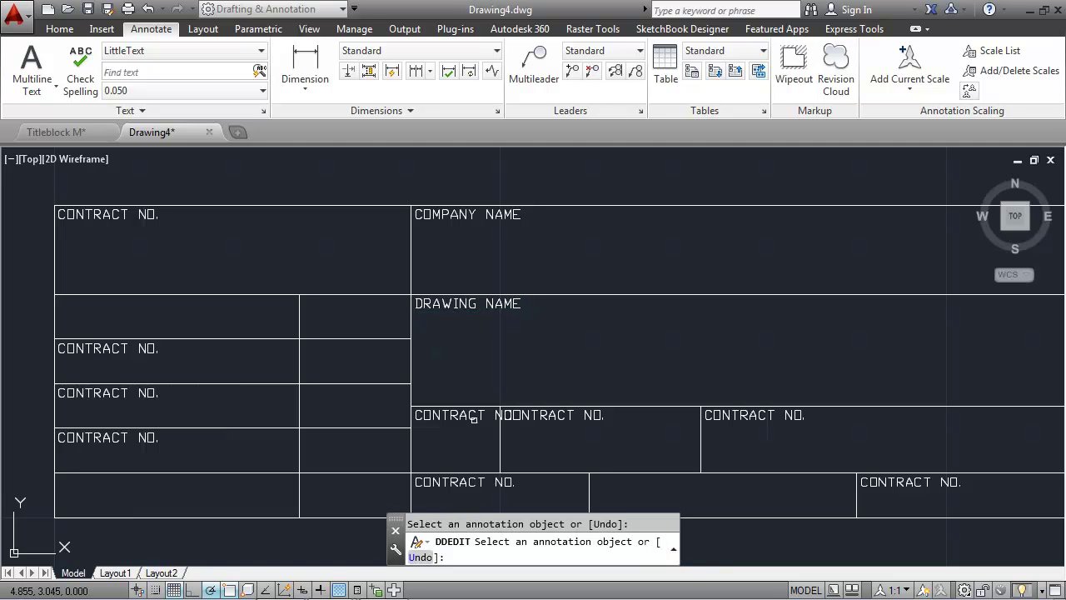
# Change the labels in the first two cells below DRAWING NAME to SIZE and FSCH NO
pyautogui.click(456, 416)
pyautogui.write('SIZE')
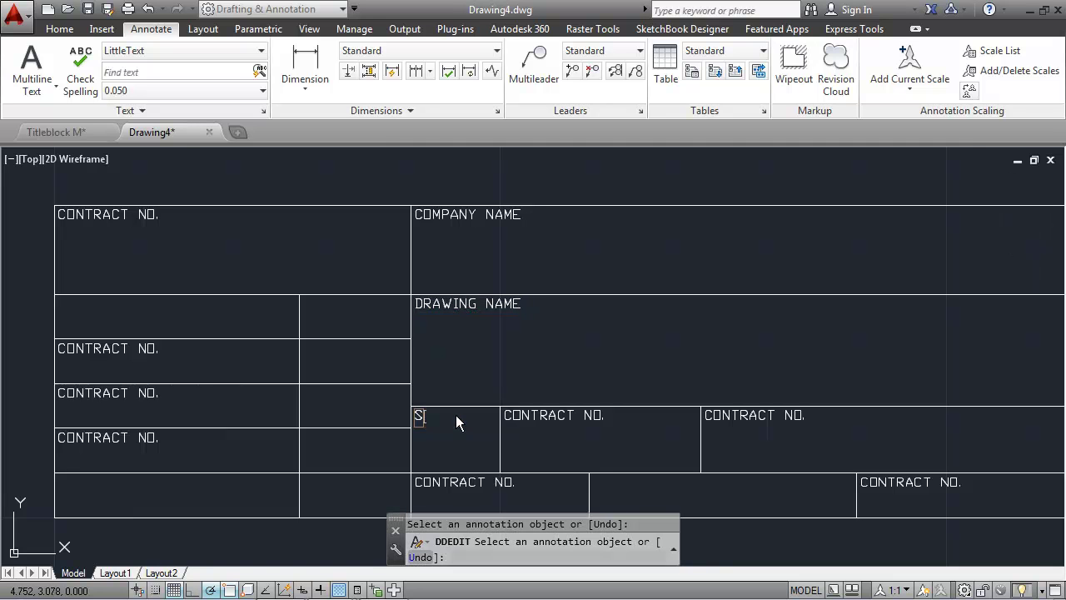
pyautogui.press('Return')
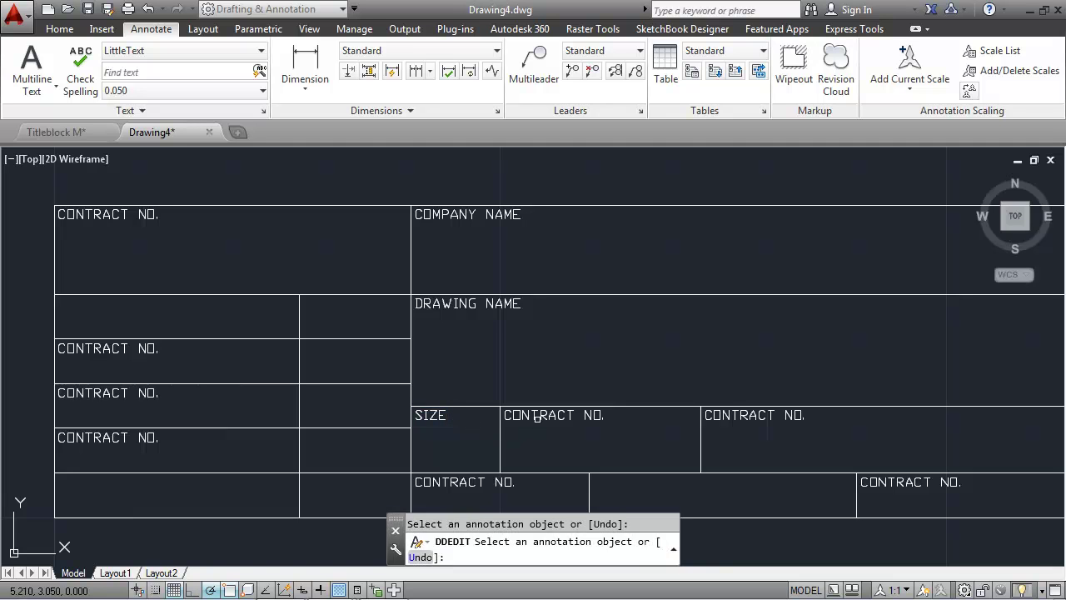
pyautogui.click(542, 413)
pyautogui.write('FSCH')
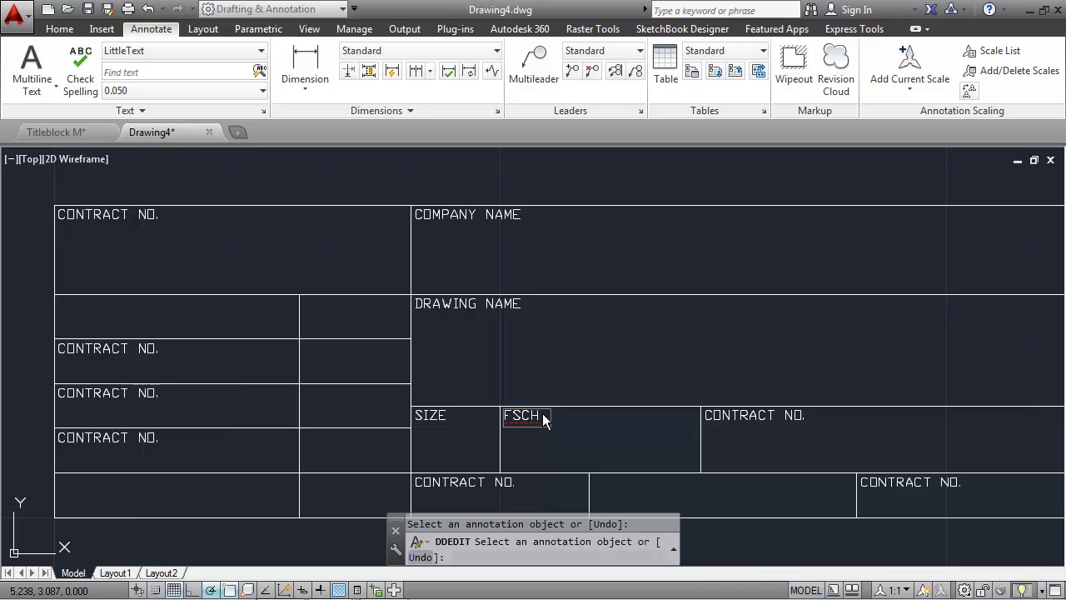
pyautogui.write(' NO.')
pyautogui.press('Return')
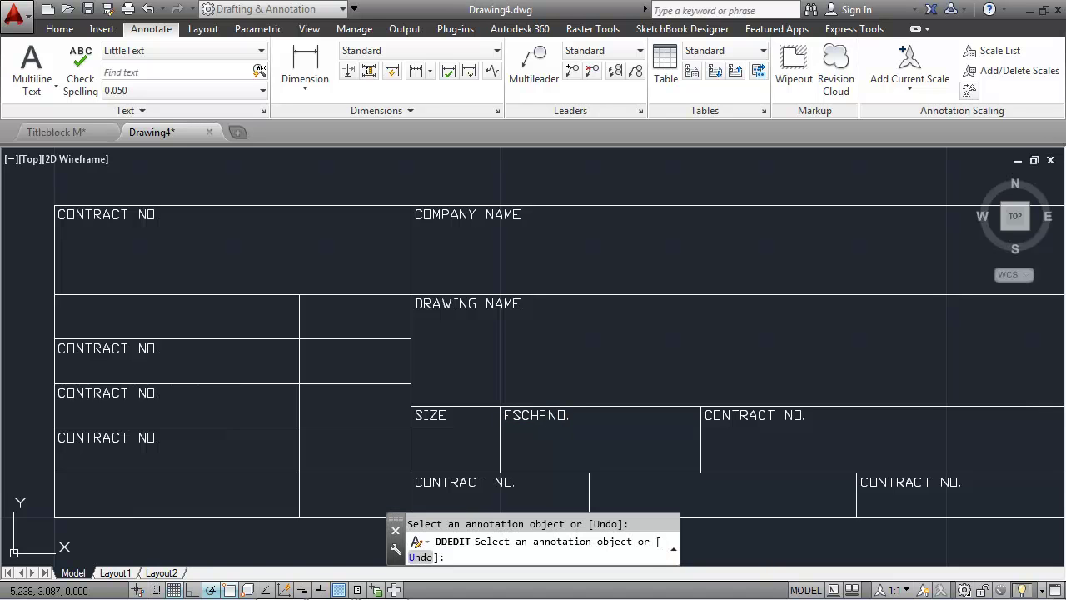
# Change the label in the wide cell beside FSCH NO. to DWG. NO
pyautogui.click(729, 414)
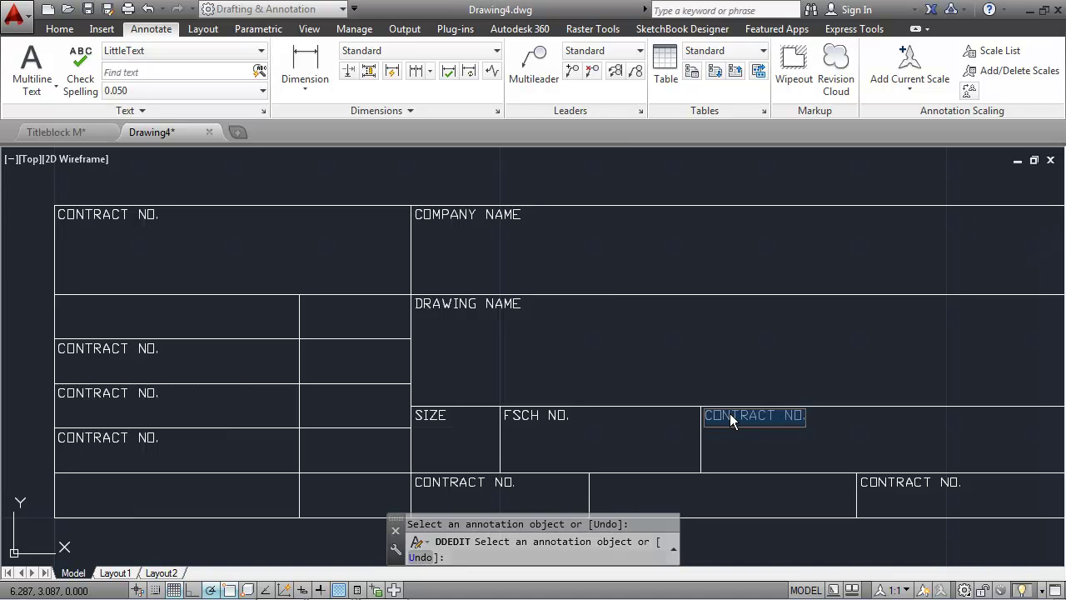
pyautogui.write('FWC')
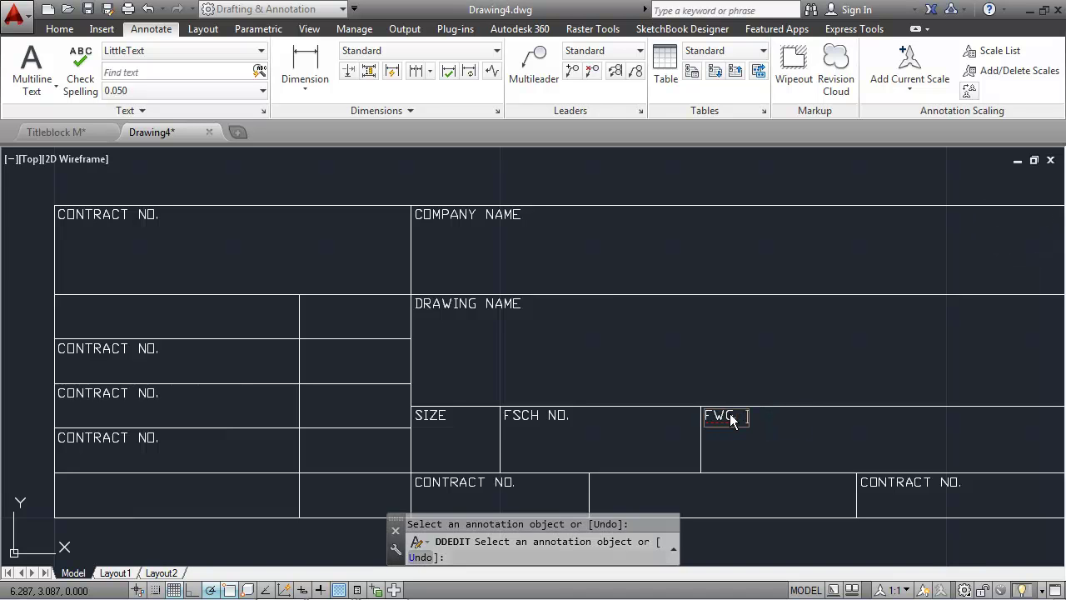
pyautogui.write('  NO.')
pyautogui.press('Return')
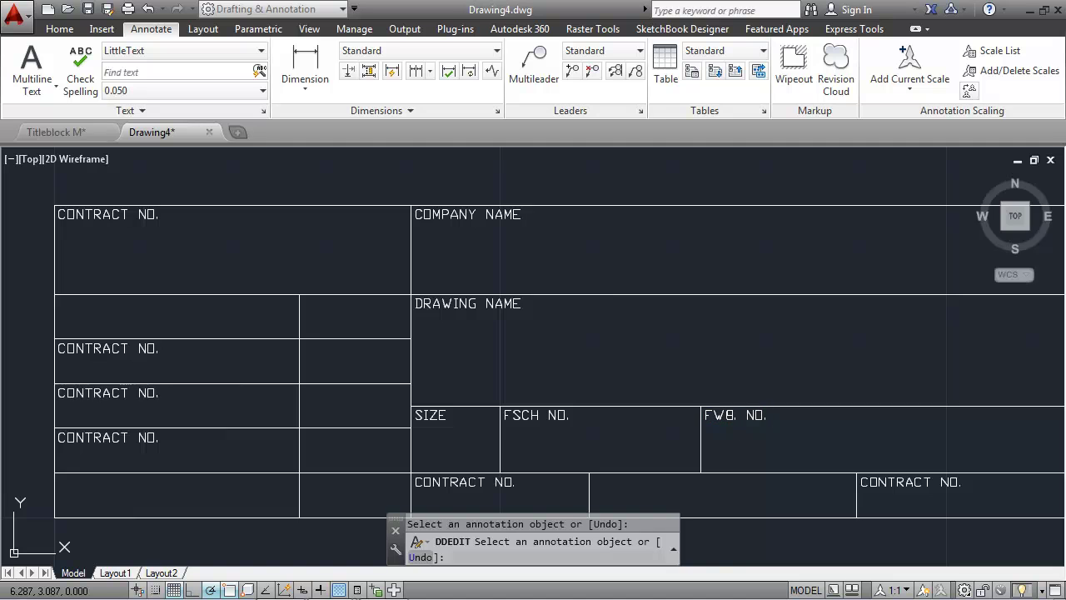
pyautogui.click(718, 417)
pyautogui.press('BackSpace')
pyautogui.write('DWG. NO.')
pyautogui.press('Return')
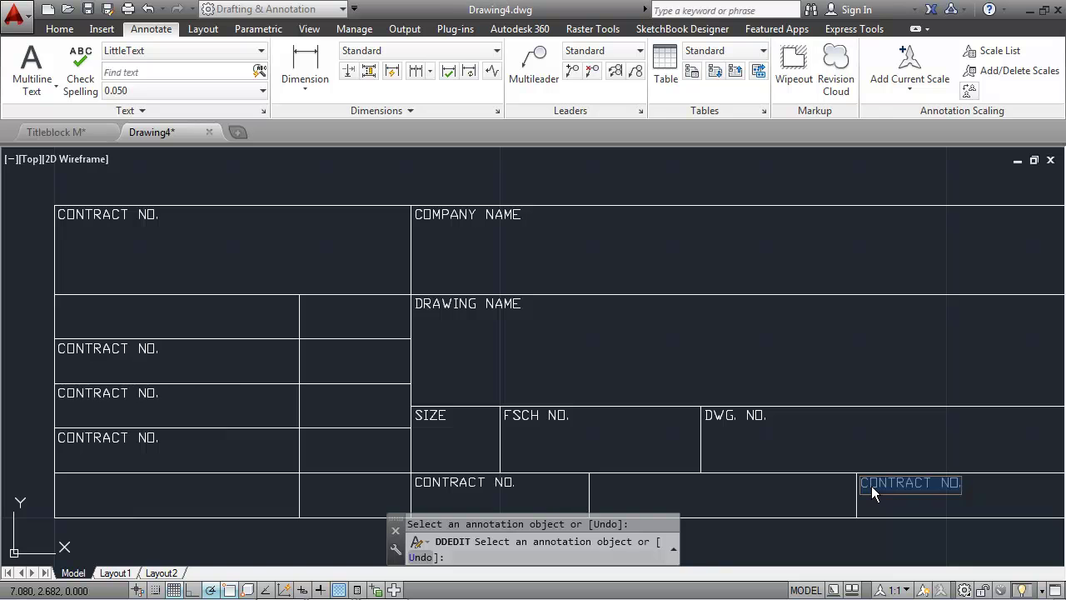
# Change the label in the bottom row's last cell to SHEET and the one in the narrow end cell above it to REV
pyautogui.write('SHEET')
pyautogui.press('Return')
pyautogui.moveTo(871, 483)
pyautogui.mouseDown(button='middle')
pyautogui.moveTo(907, 464)
pyautogui.moveTo(809, 467)
pyautogui.mouseUp(button='middle')
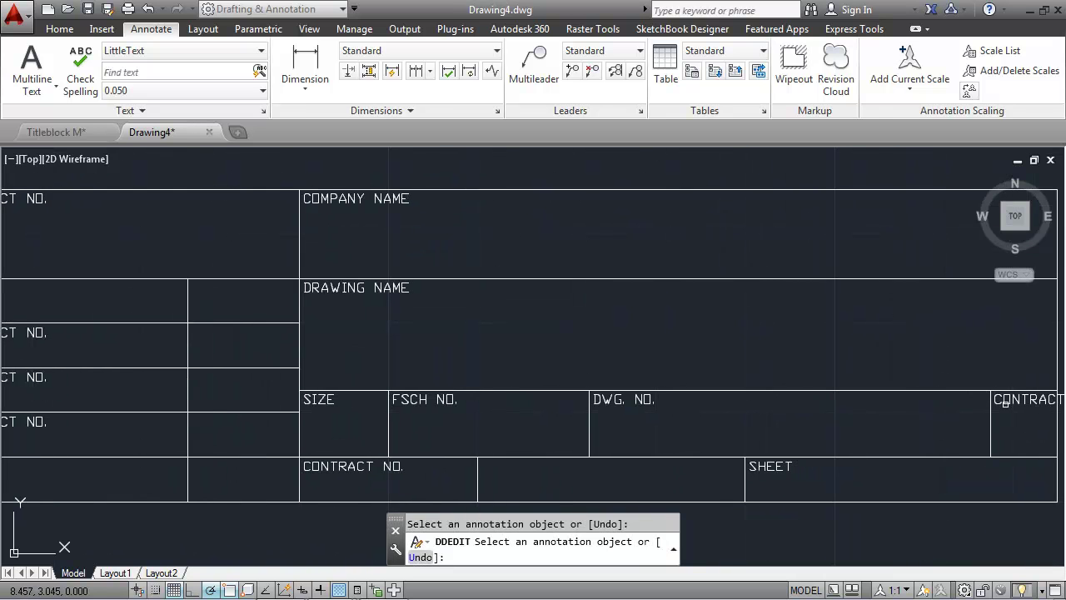
pyautogui.click(1006, 404)
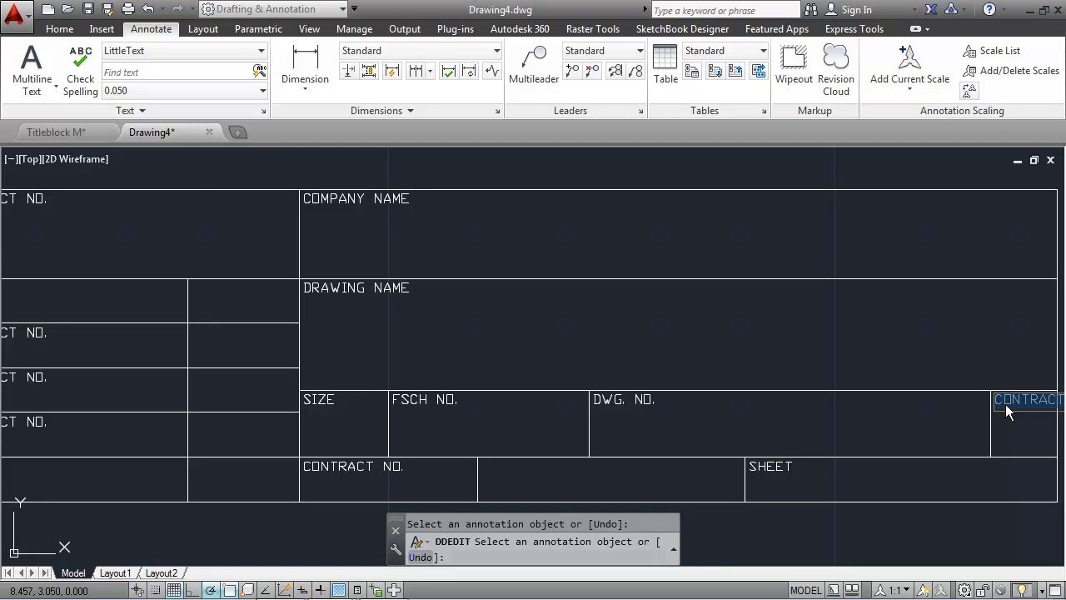
pyautogui.write('REV.')
pyautogui.press('Return')
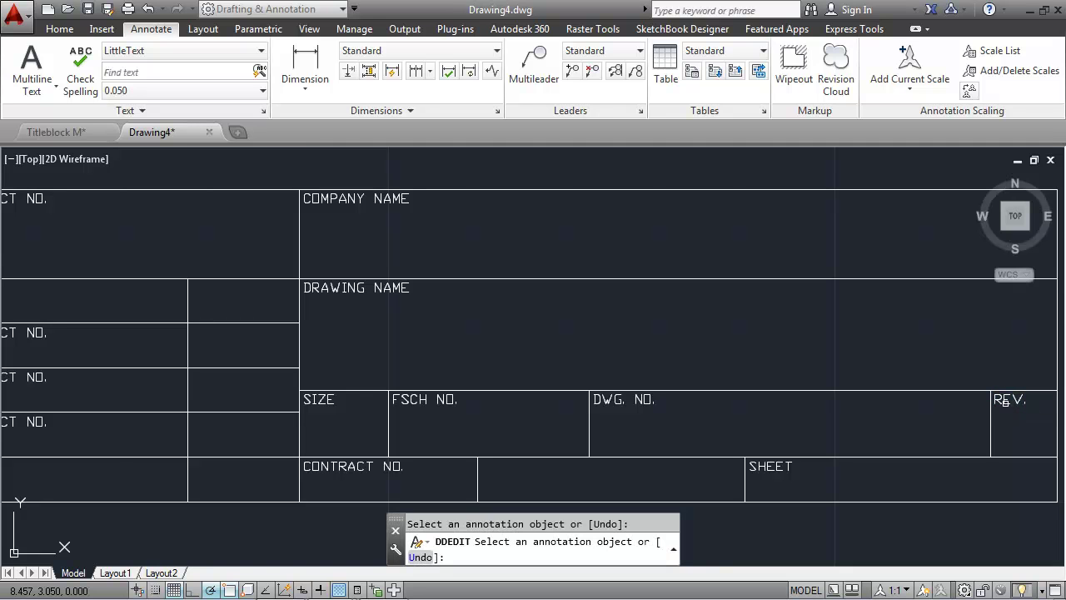
# Change the label in the bottom-row cell below SIZE to SCALE
pyautogui.click(351, 468)
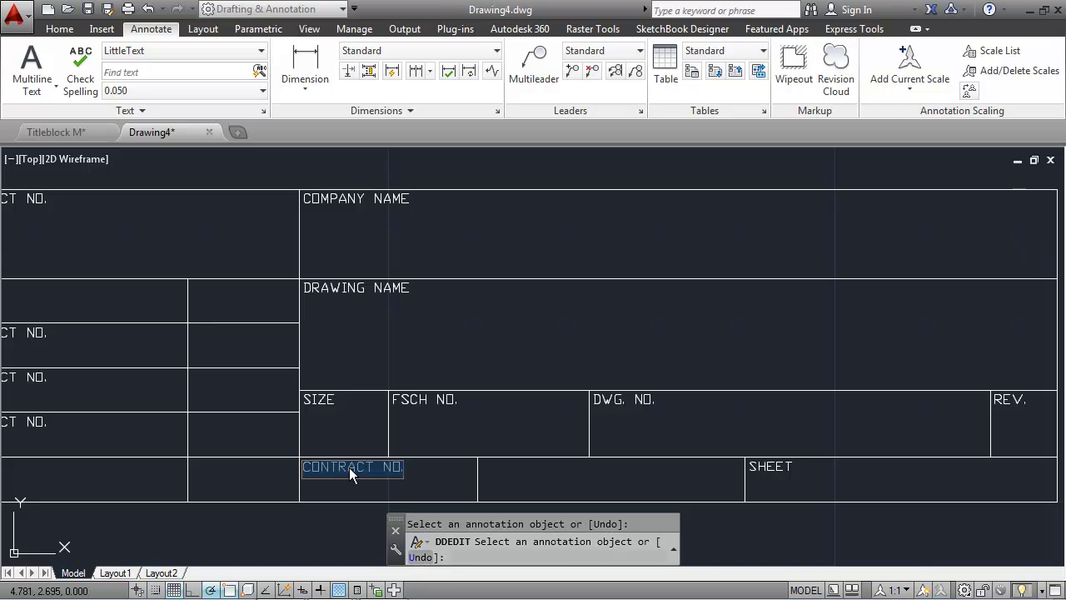
pyautogui.write('SCALE')
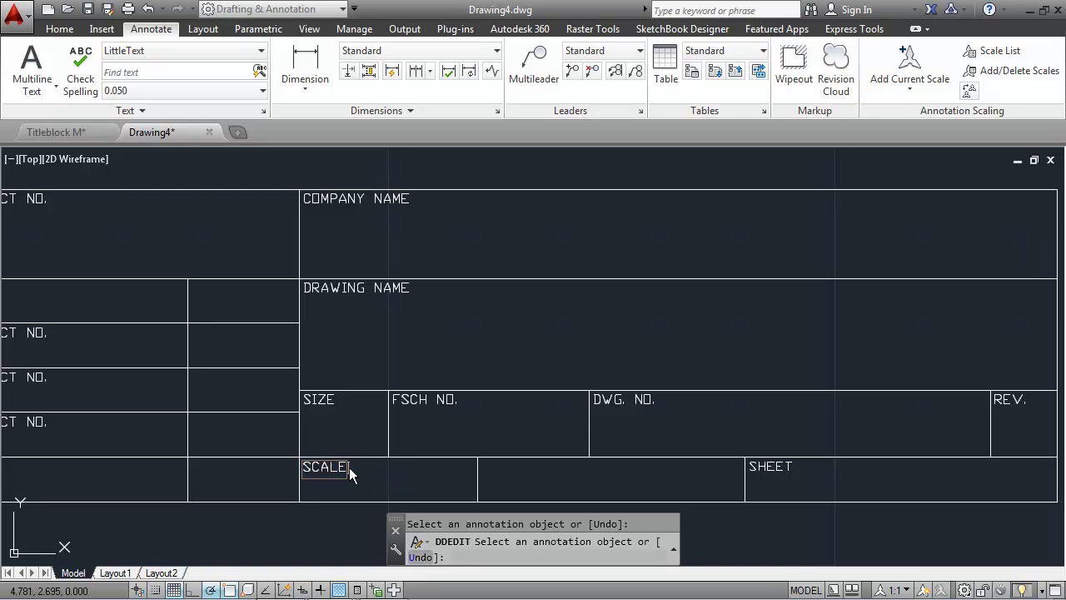
pyautogui.press('Return')
# Change the uppermost copied label in the left column's narrow rows to DRAWN
pyautogui.moveTo(269, 445)
pyautogui.mouseDown(button='middle')
pyautogui.moveTo(242, 414)
pyautogui.moveTo(295, 381)
pyautogui.mouseUp(button='middle')
pyautogui.click(195, 350)
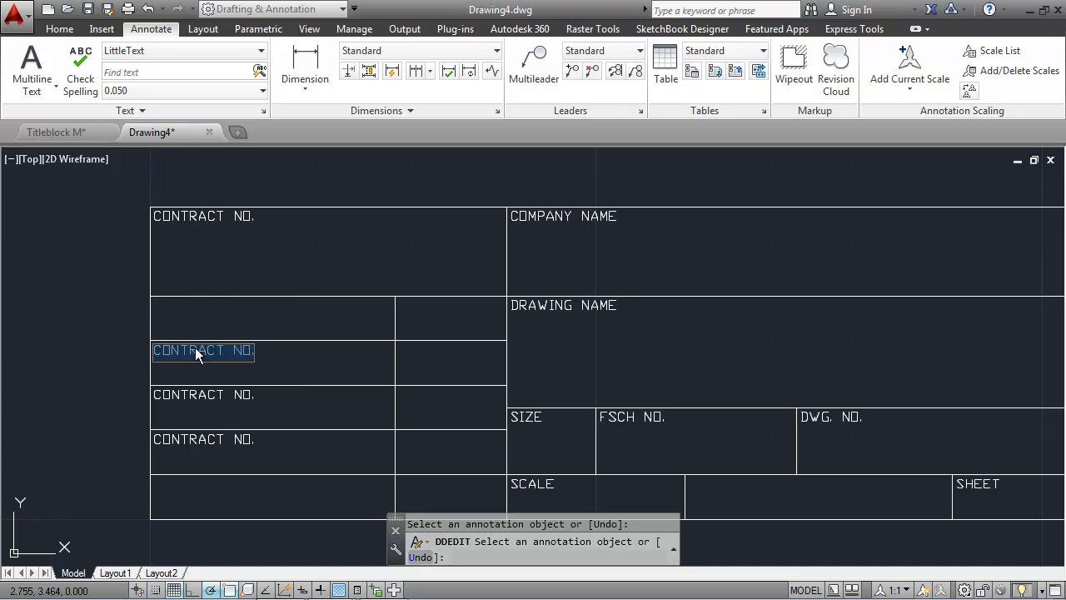
pyautogui.write('DR')
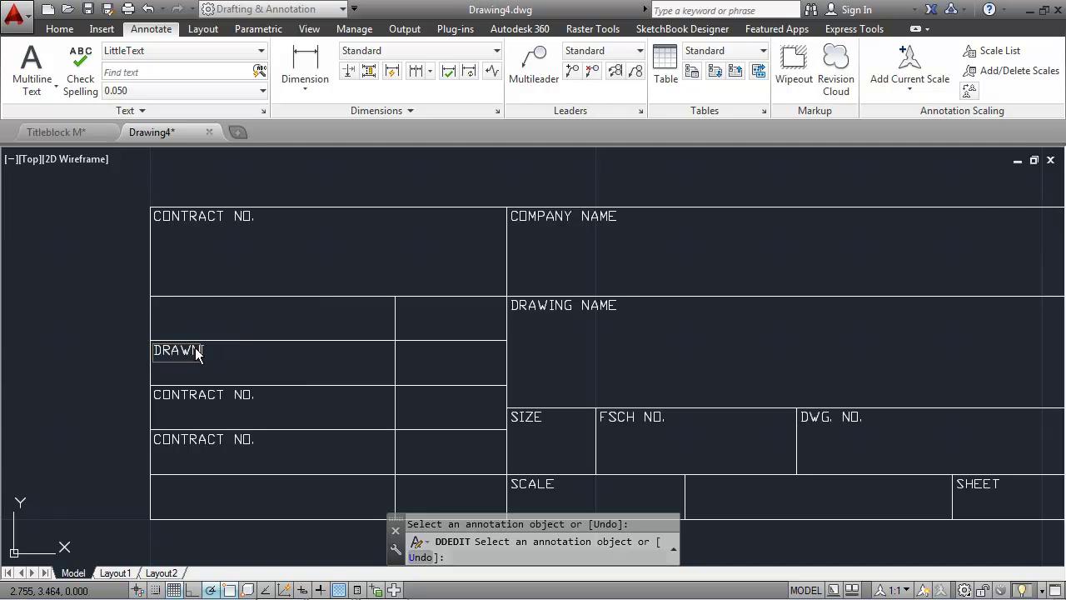
pyautogui.write('AWN')
pyautogui.press('Return')
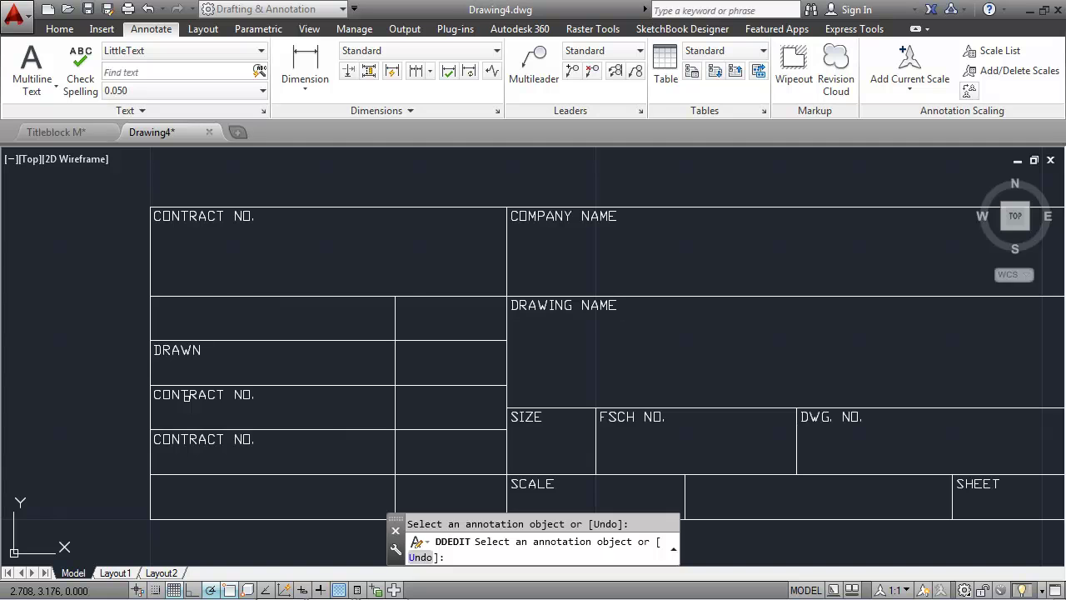
# Change the copied CONTRACT NO. label in the row directly below DRAWN to CHECKED, without the trailing period
pyautogui.doubleClick(186, 398)
pyautogui.write('CHECKED')
pyautogui.press('Return')
pyautogui.doubleClick(186, 398)
pyautogui.click(244, 393)
pyautogui.press('BackSpace')
pyautogui.press('BackSpace')
pyautogui.press('BackSpace')
pyautogui.press('BackSpace')
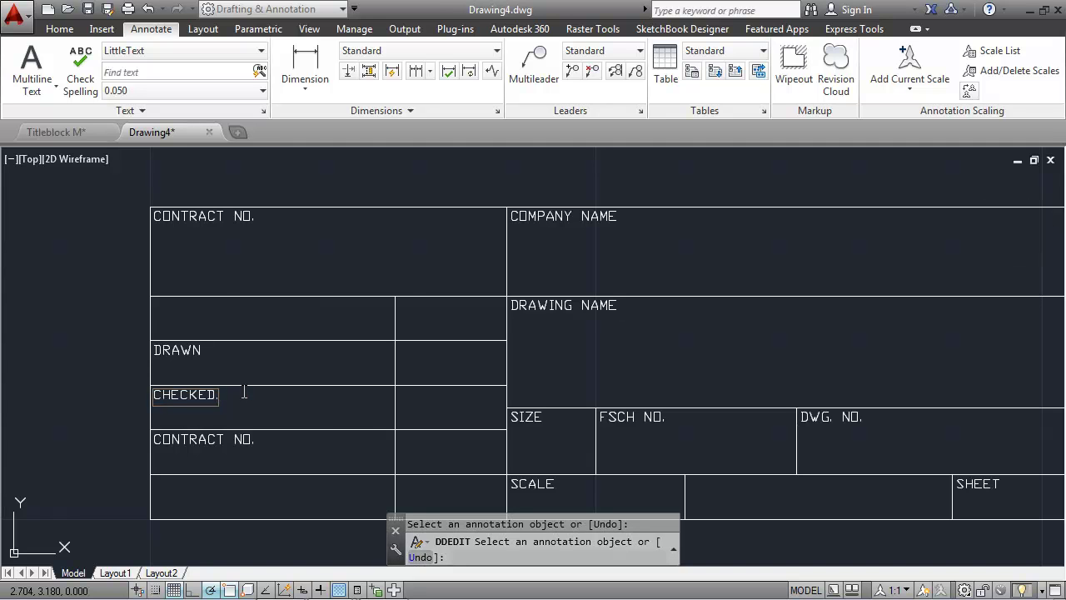
pyautogui.press('Return')
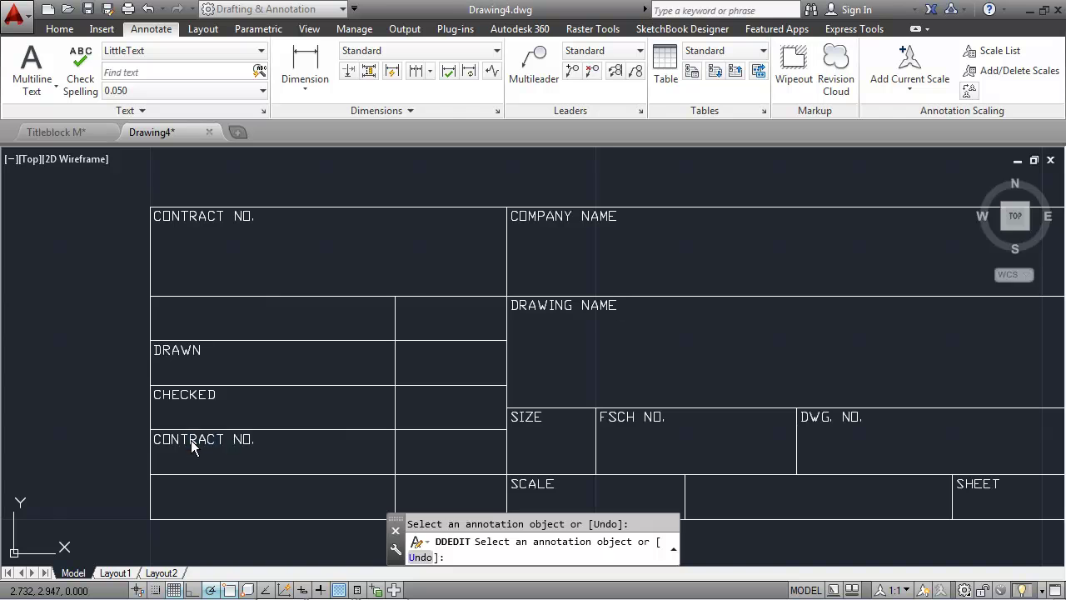
# Change the copied label in the row below CHECKED to ISSUED and finish text editing
pyautogui.click(190, 441)
pyautogui.press('BackSpace')
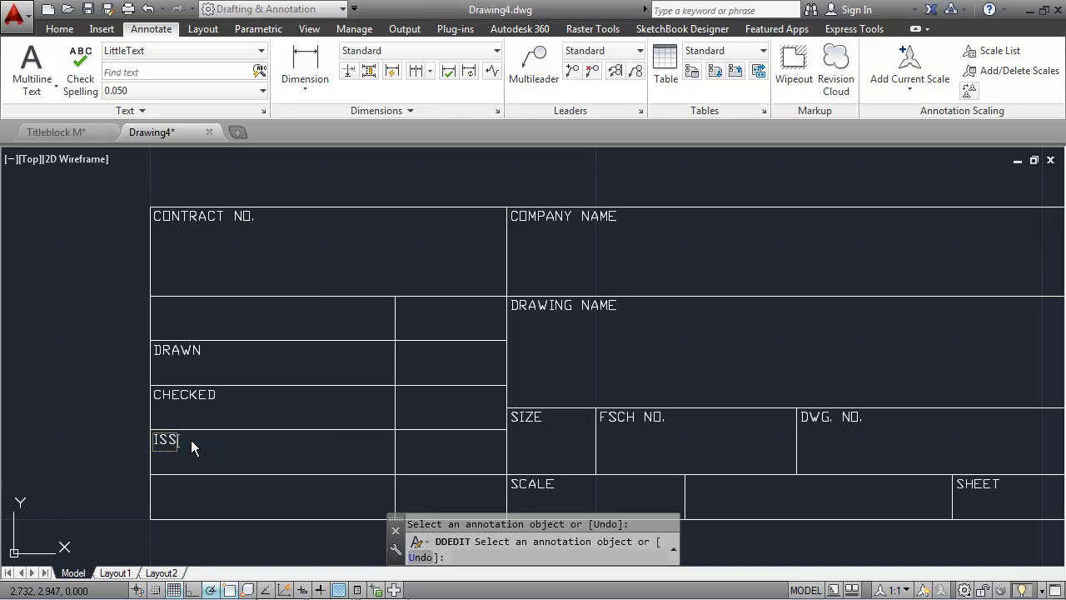
pyautogui.press('Return')
pyautogui.moveTo(599, 431)
pyautogui.mouseDown(button='middle')
pyautogui.moveTo(477, 374)
pyautogui.moveTo(528, 345)
pyautogui.moveTo(572, 341)
pyautogui.moveTo(569, 369)
pyautogui.mouseUp(button='middle')
pyautogui.scroll(-2, 568, 370)
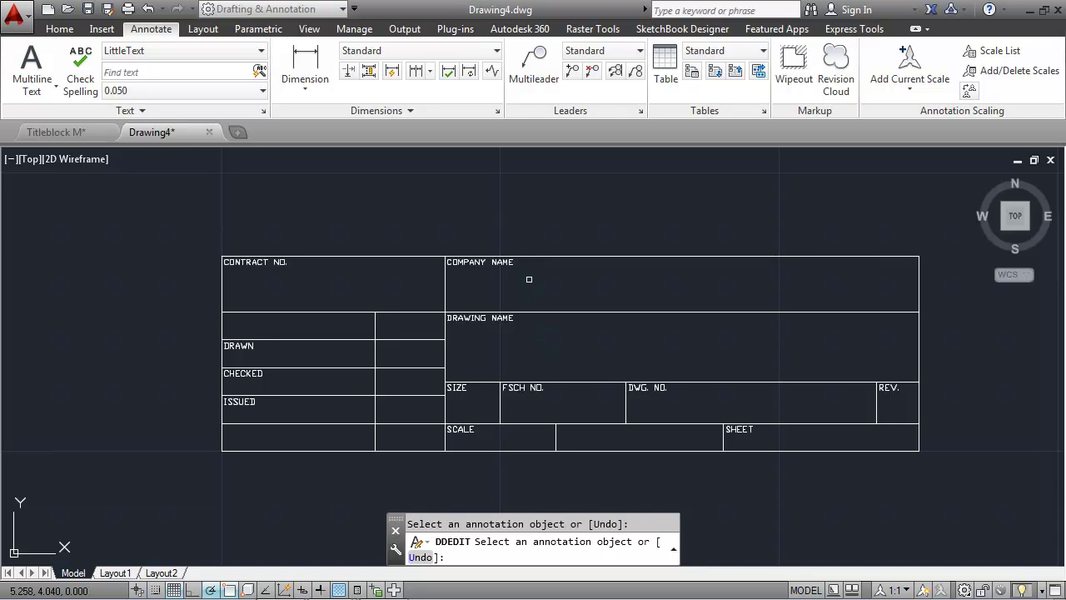
pyautogui.press('Escape')
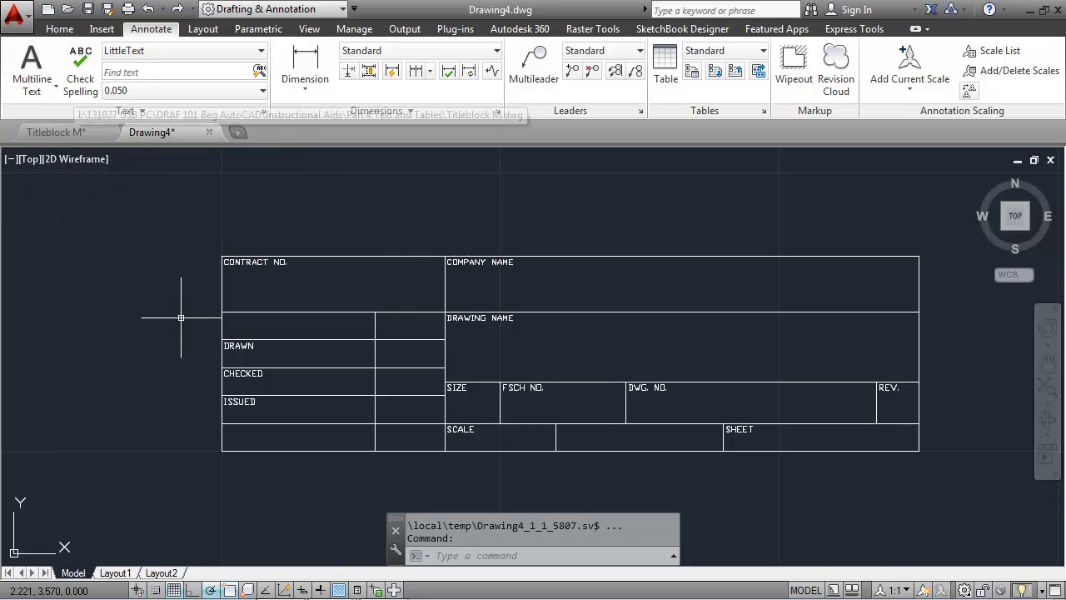
# Create a multiline text box spanning the COMPANY NAME cell corner to corner, with Middle Center justification
pyautogui.click(469, 557)
pyautogui.write('MTEXT')
pyautogui.press('Return')
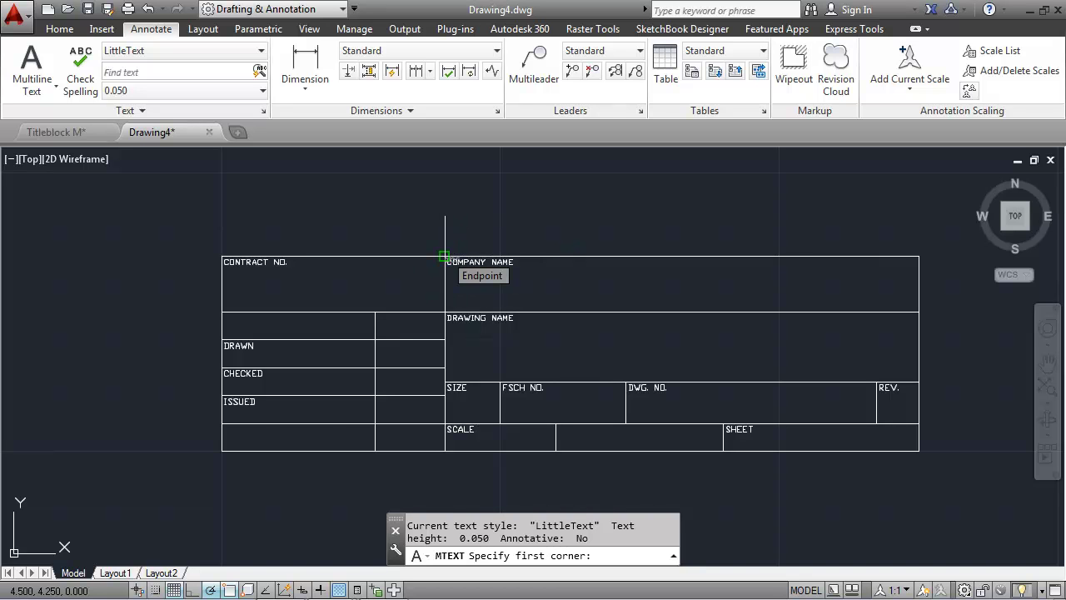
pyautogui.click(445, 256)
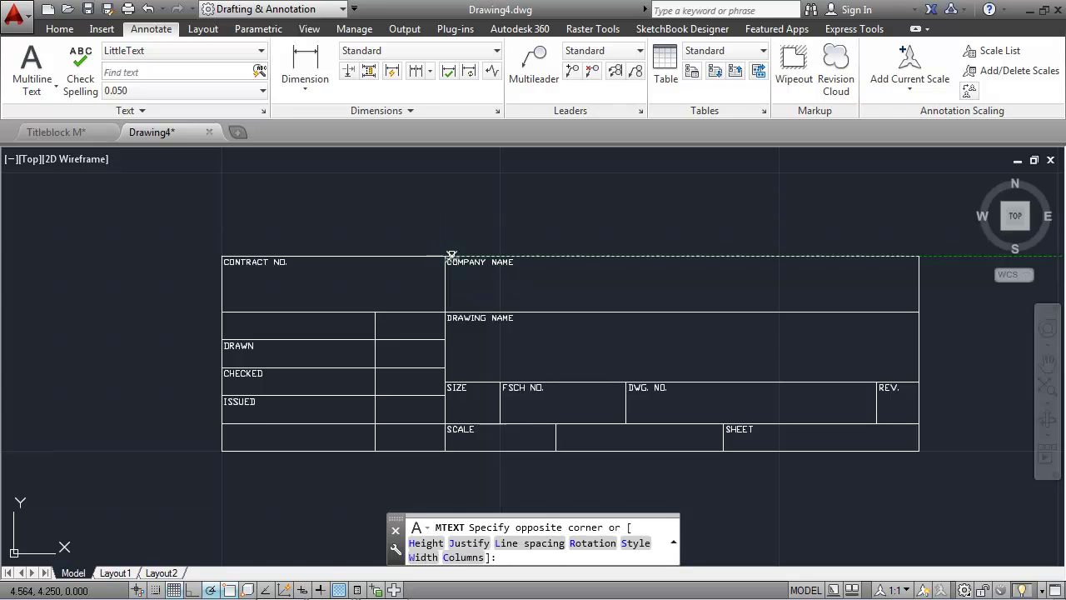
pyautogui.click(917, 311)
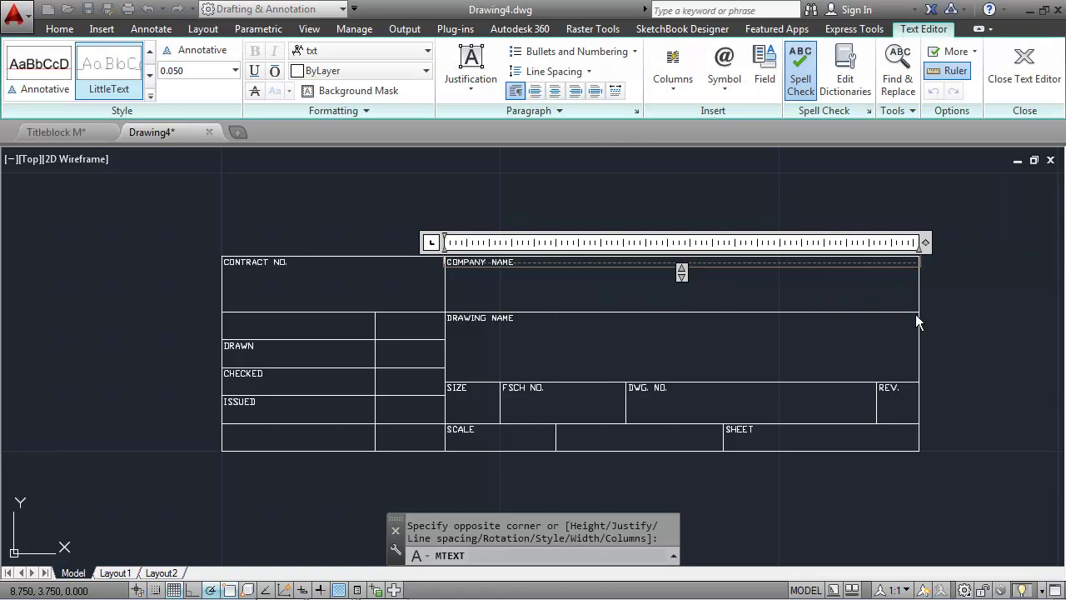
pyautogui.click(470, 71)
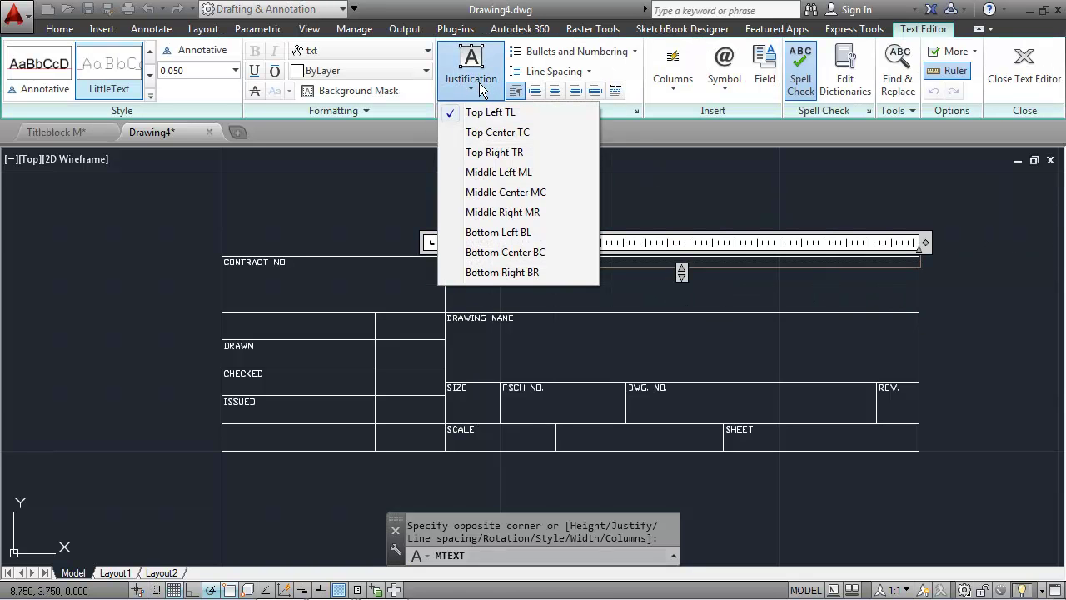
pyautogui.click(483, 192)
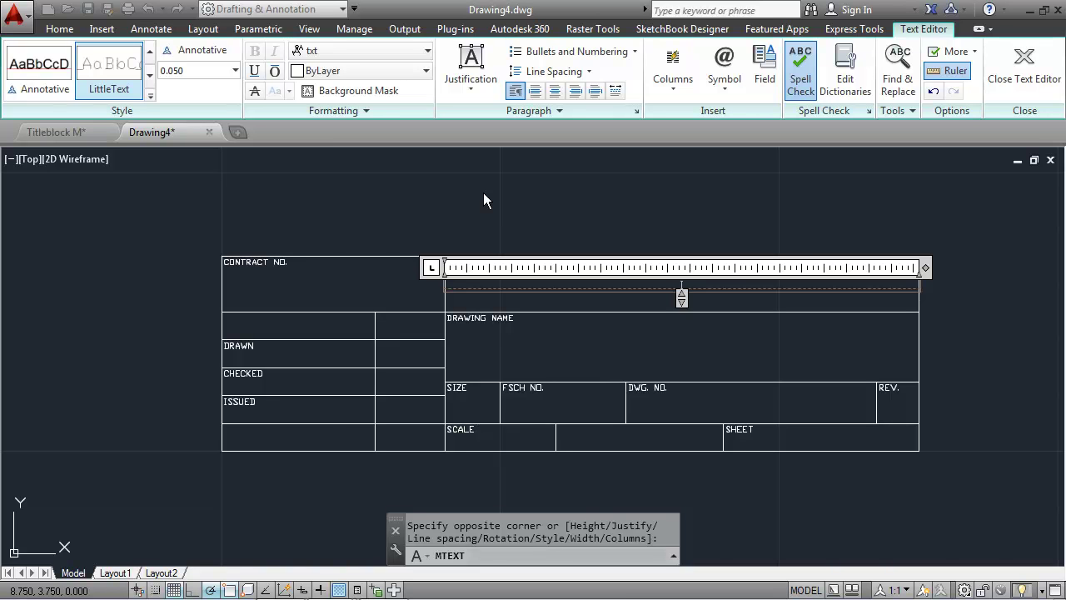
# Apply the TitleText style to the company cell's multiline text and enter MIRACOSTA COLLEGE
pyautogui.click(151, 75)
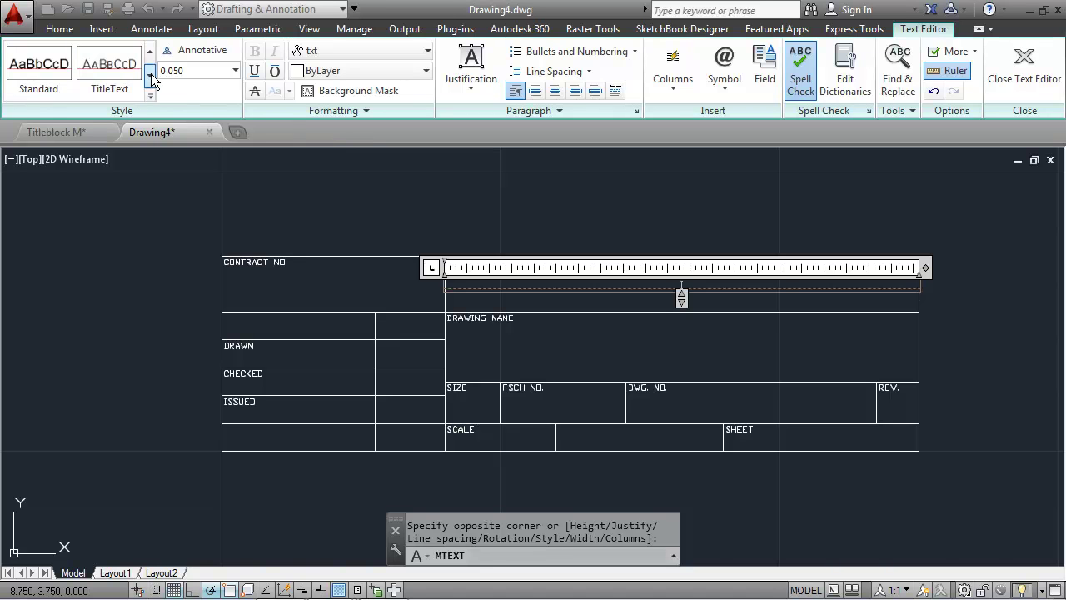
pyautogui.click(113, 67)
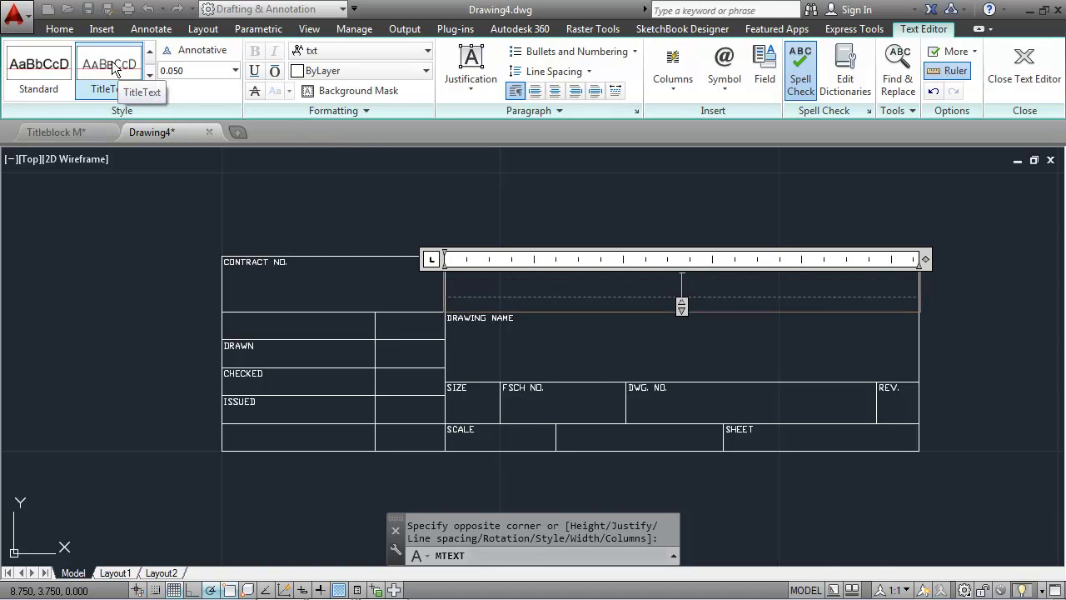
pyautogui.click(113, 67)
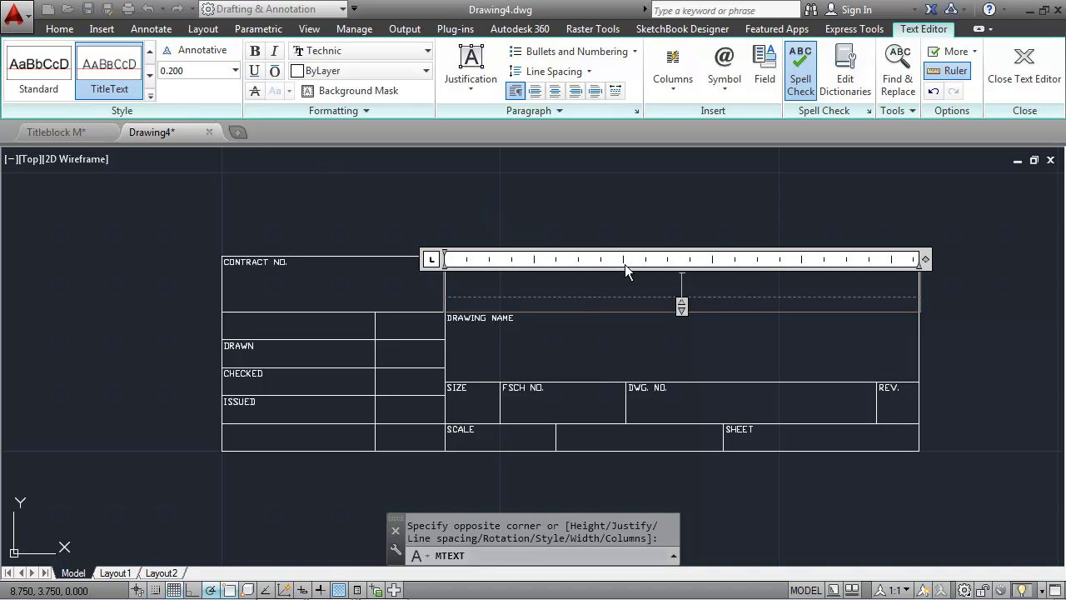
pyautogui.write('MIRAC')
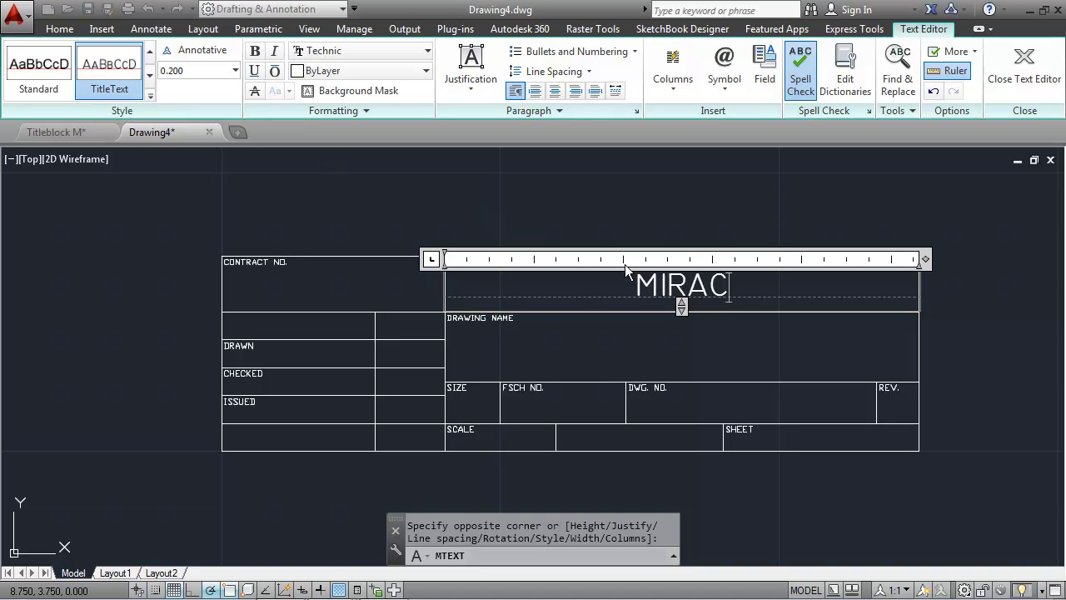
pyautogui.write('OSTA COLLEGE')
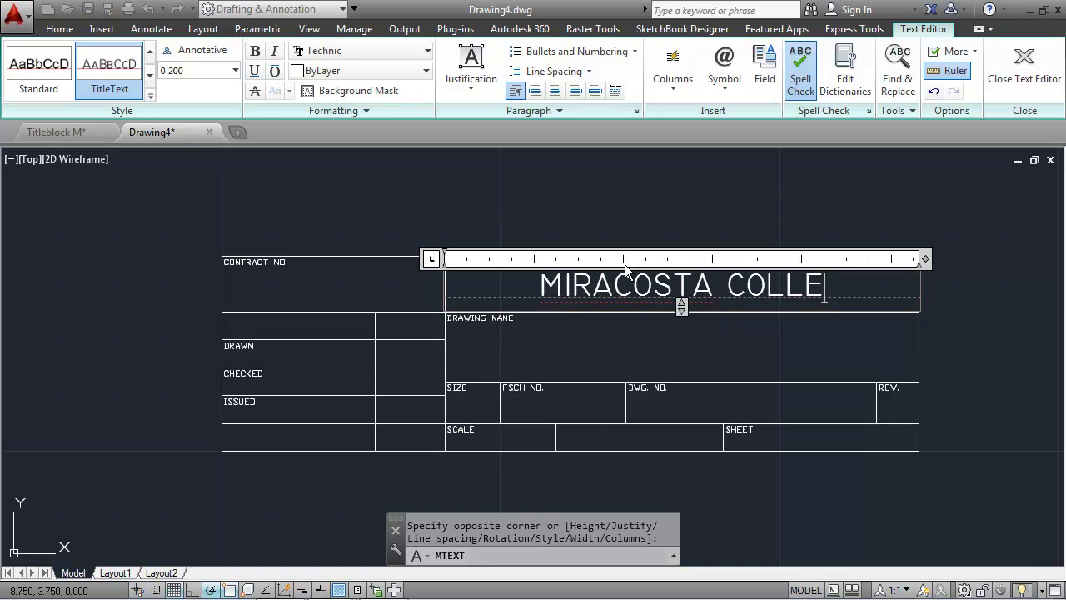
pyautogui.click(1018, 58)
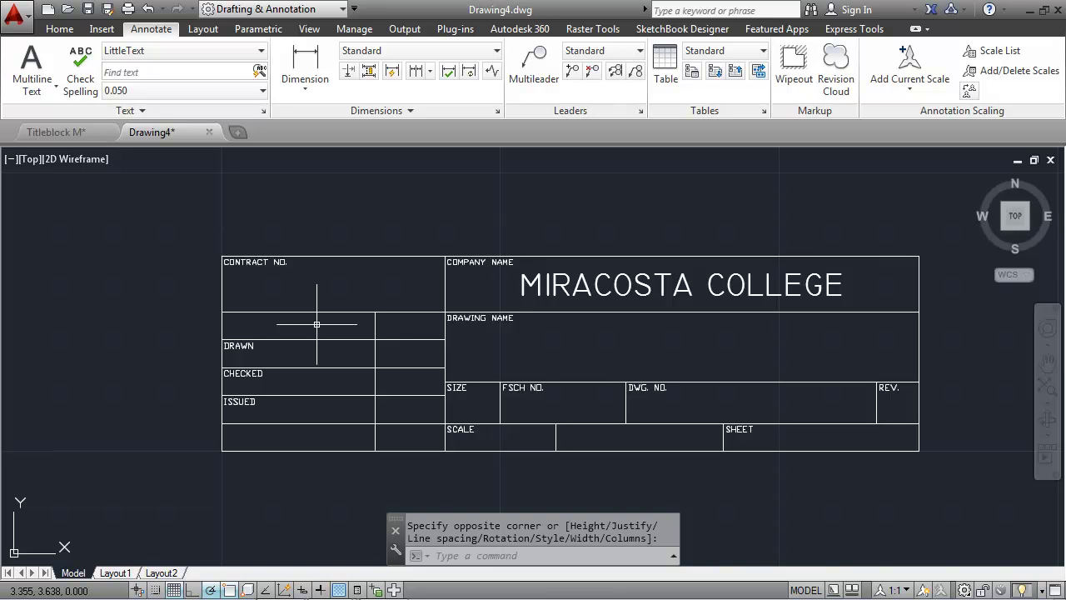
# Draw diagonal construction lines from upper left to lower right corner in both empty cells of the row above DRAWN
pyautogui.click(60, 29)
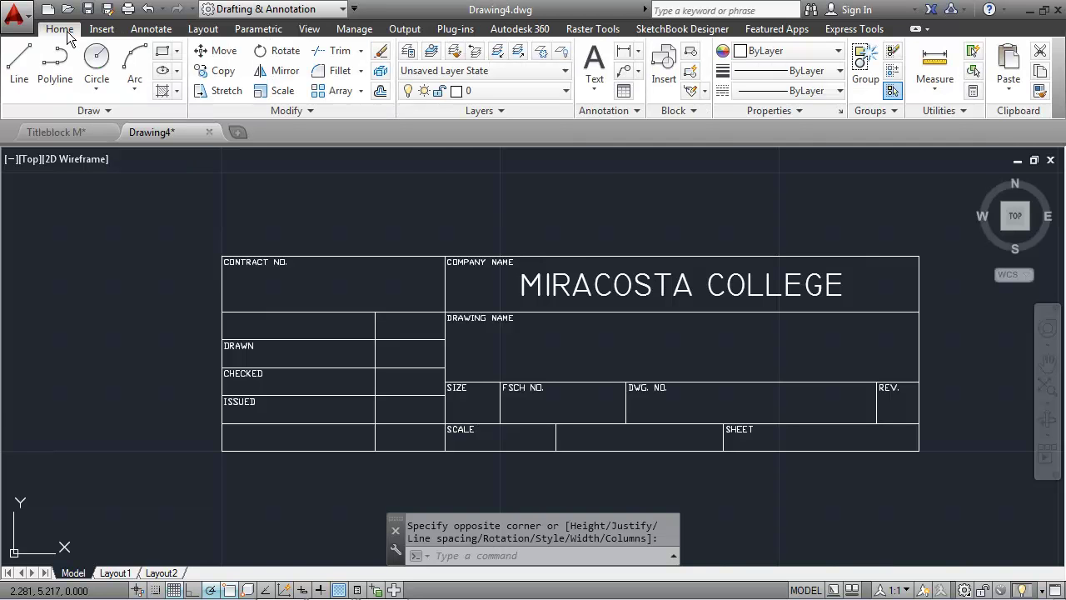
pyautogui.click(24, 57)
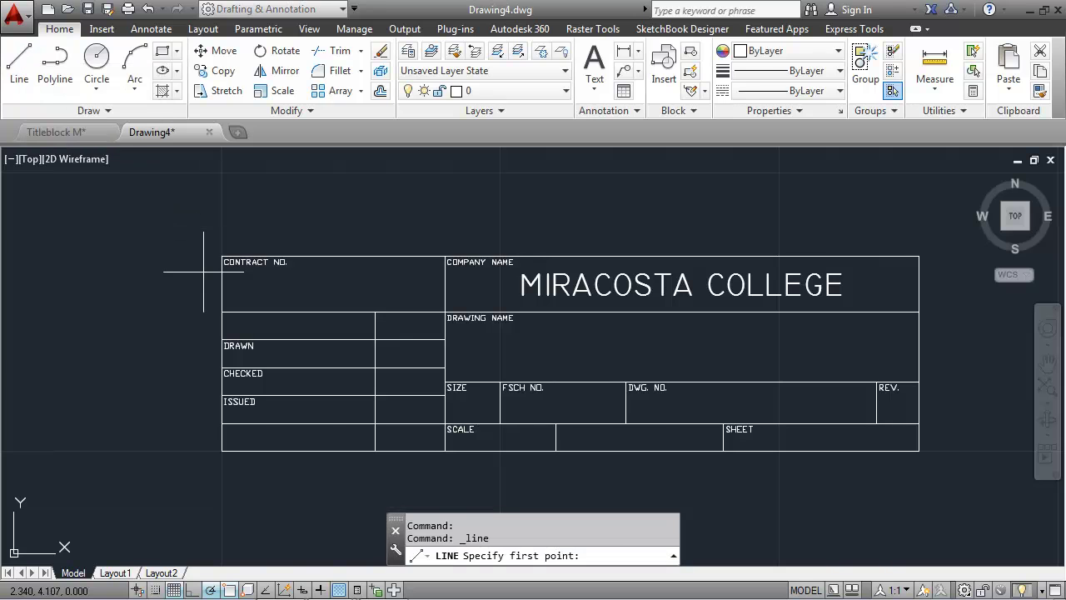
pyautogui.click(220, 311)
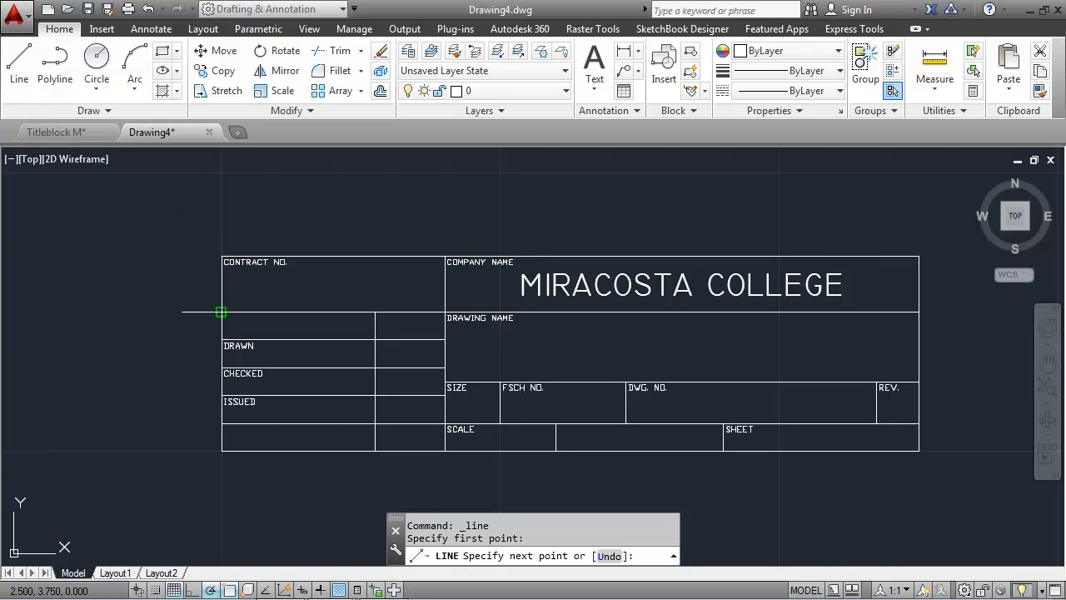
pyautogui.click(375, 339)
pyautogui.press('Return')
pyautogui.press('Return')
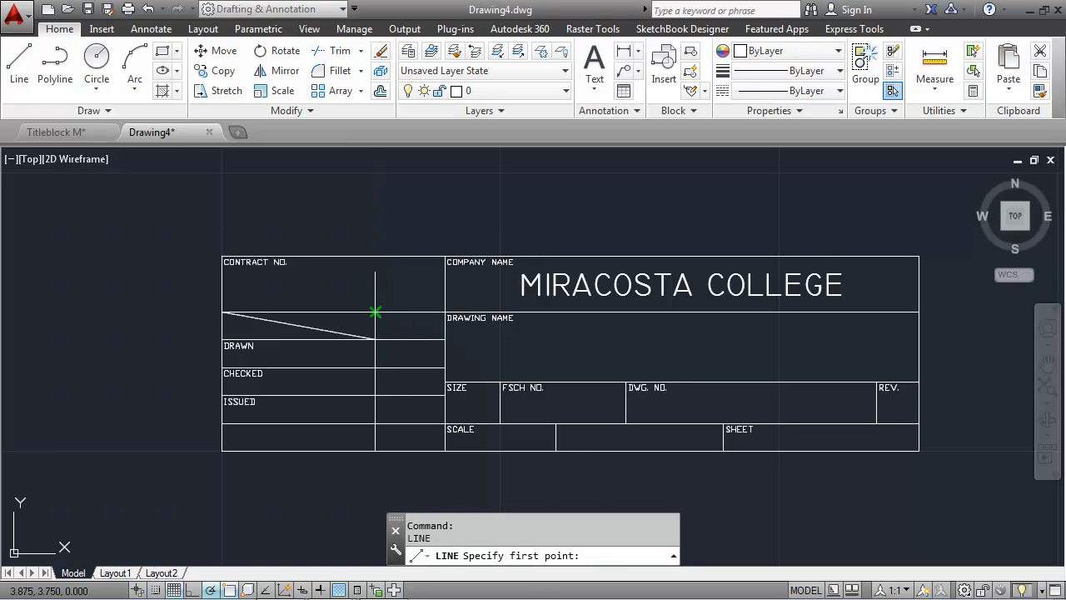
pyautogui.click(375, 313)
pyautogui.click(444, 339)
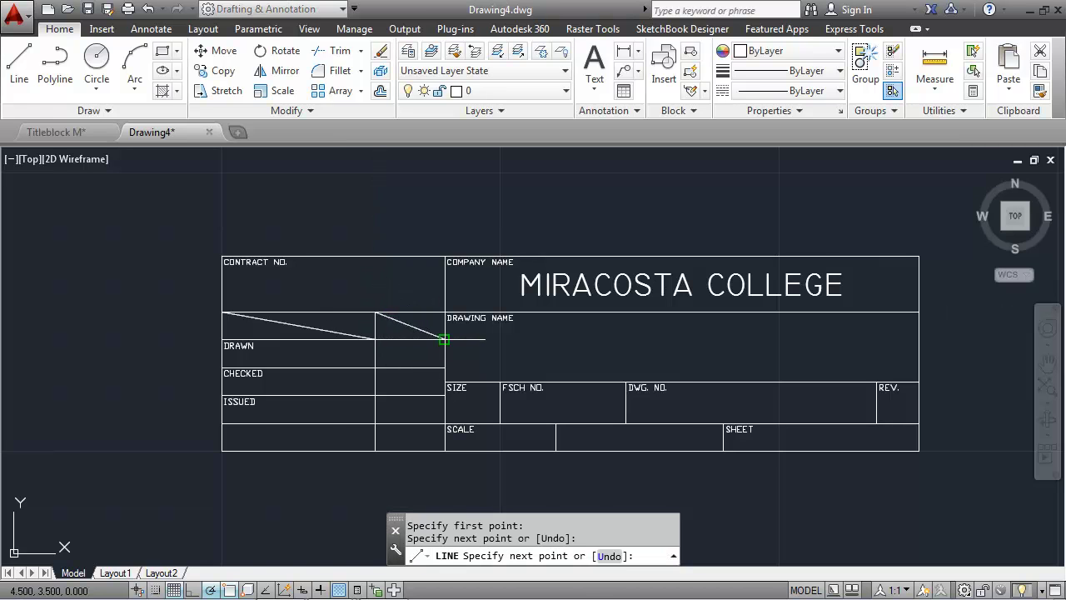
pyautogui.press('Return')
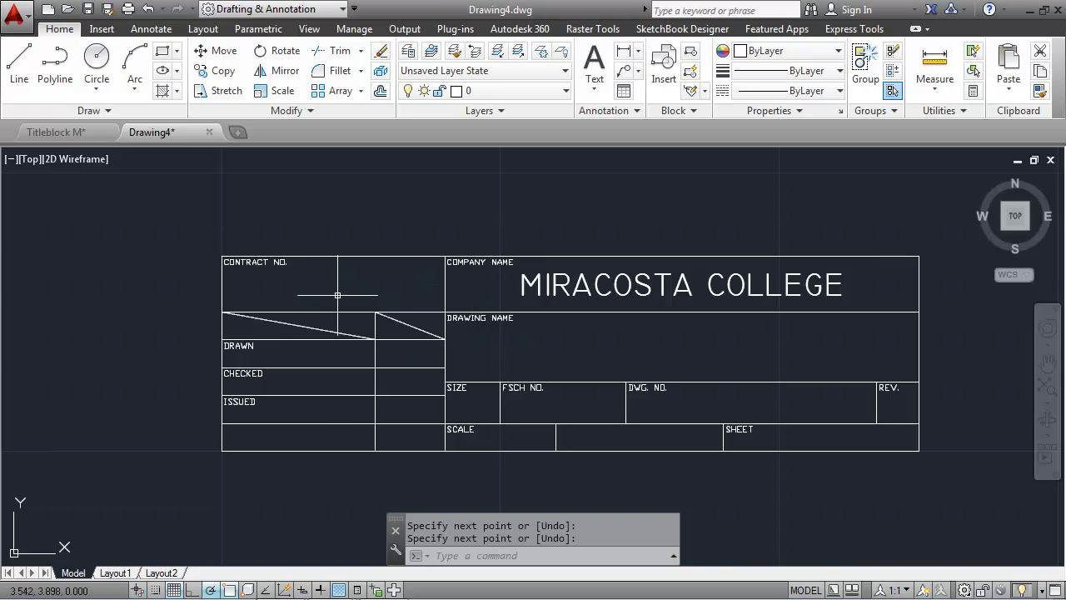
# Add single-line text APPROVALS with MC justification at the midpoint of the wider cell's diagonal, keeping the default rotation
pyautogui.write('dt')
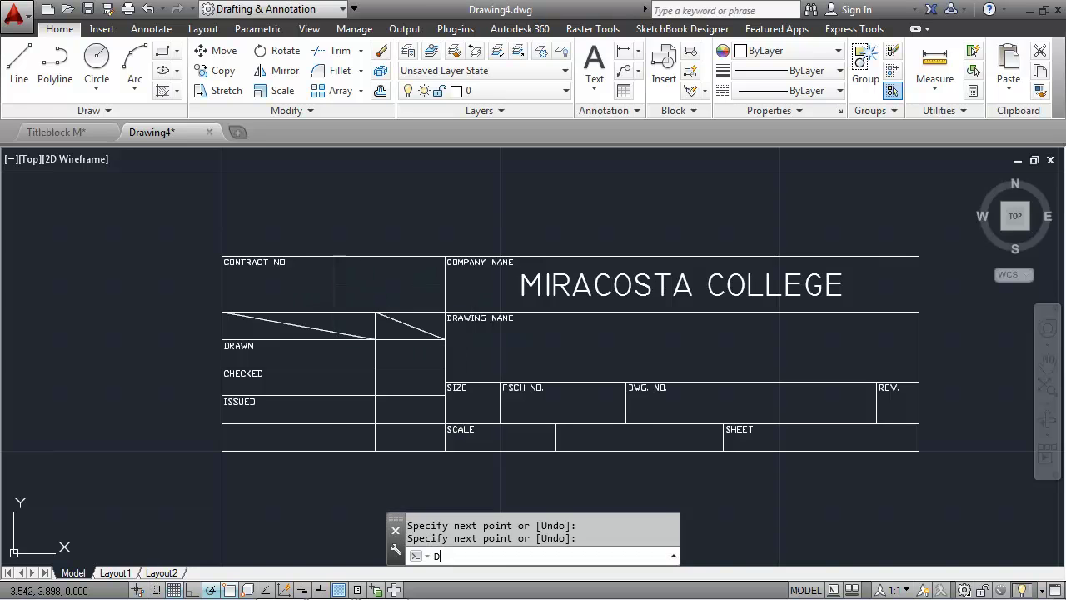
pyautogui.press('Return')
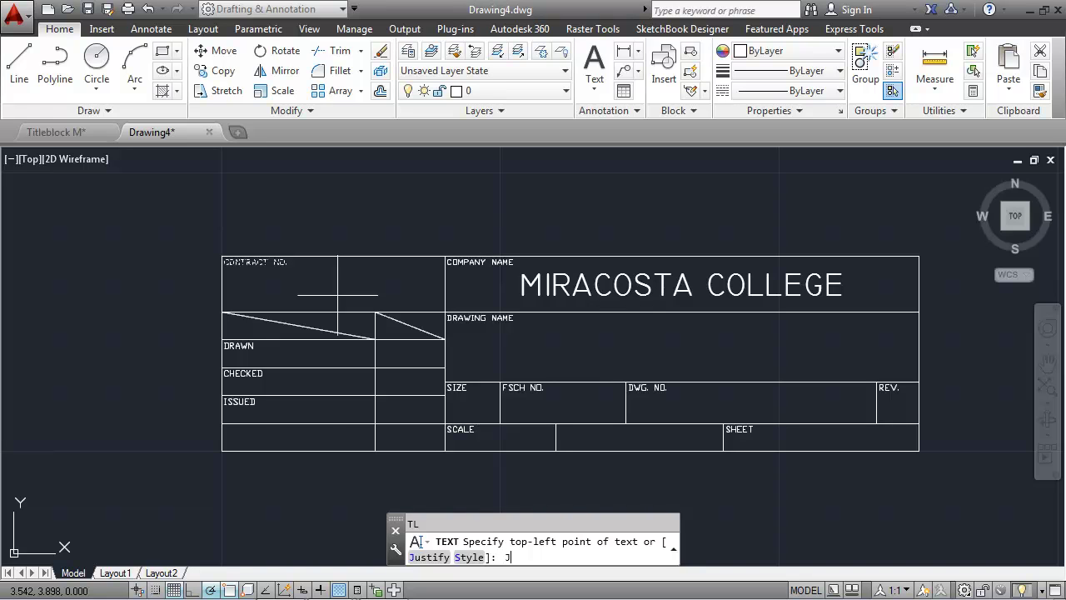
pyautogui.write('J')
pyautogui.press('Return')
pyautogui.write('MC')
pyautogui.press('Return')
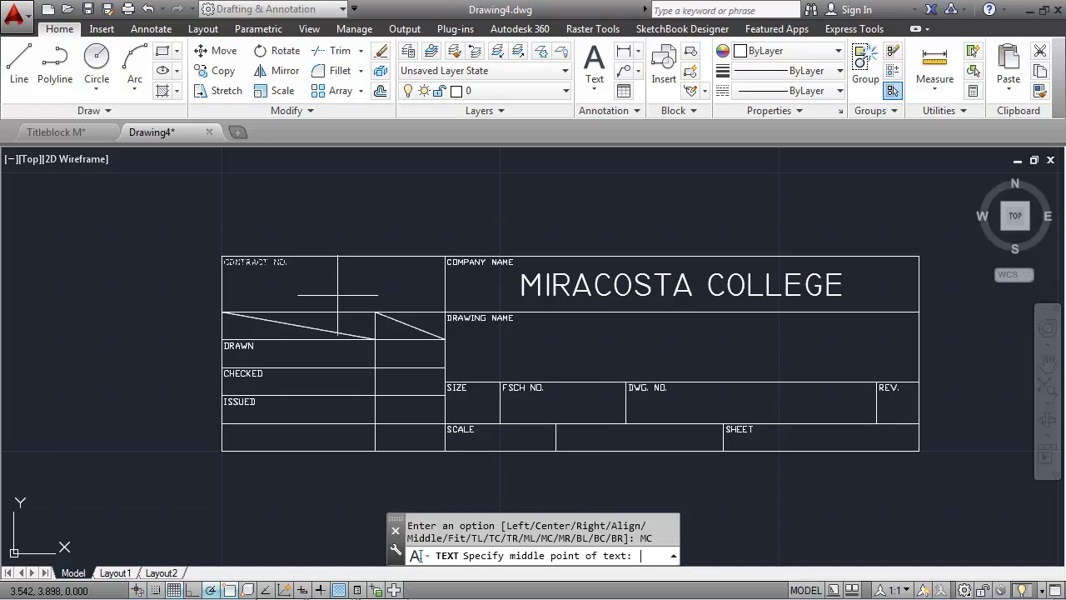
pyautogui.click(298, 327)
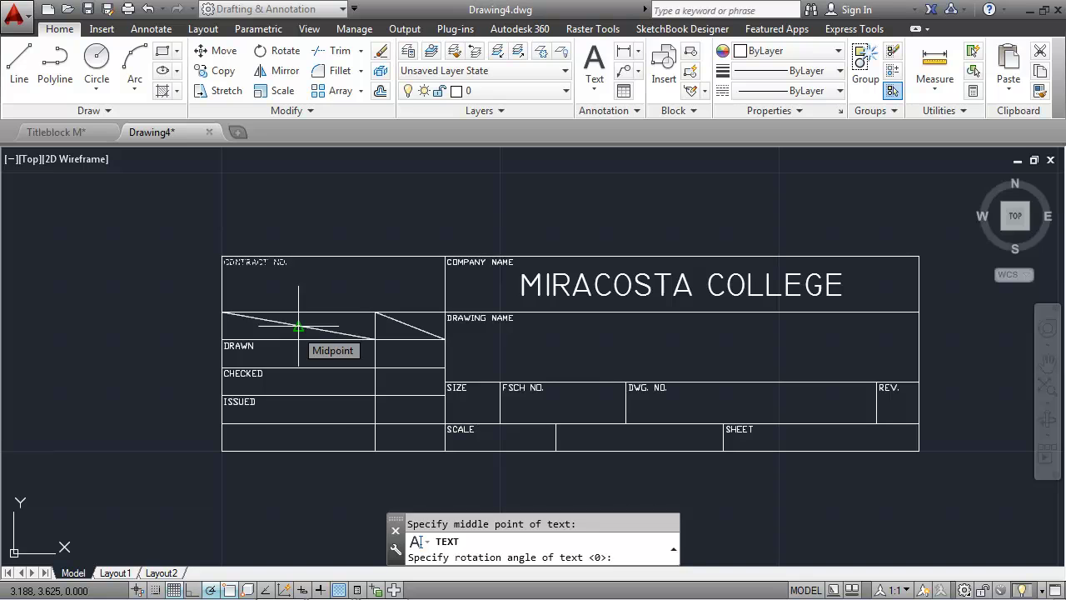
pyautogui.press('Return')
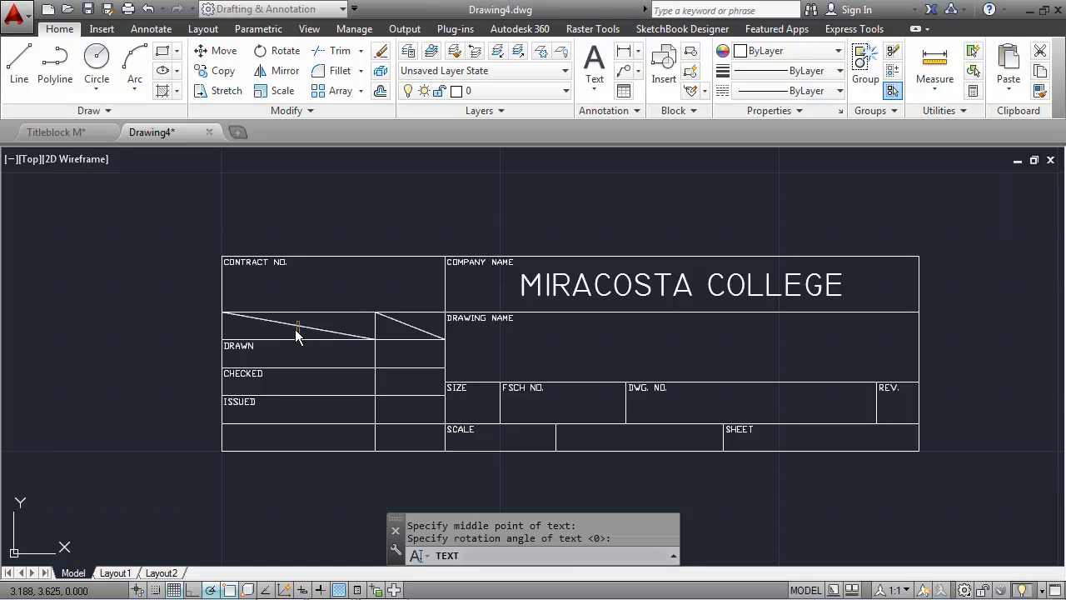
pyautogui.write('APPROVALS')
pyautogui.press('Return')
pyautogui.press('Return')
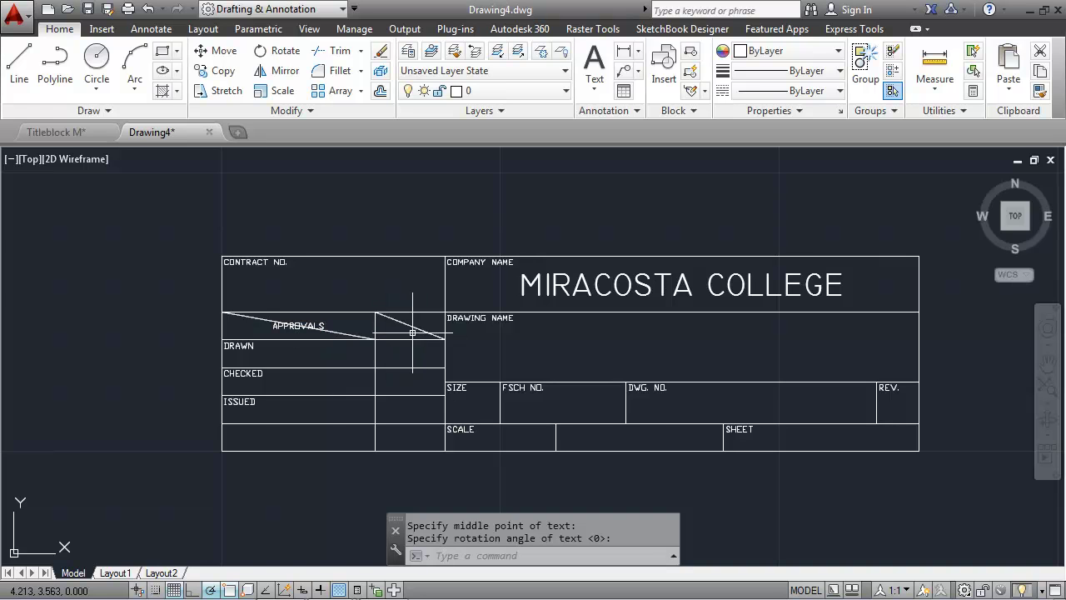
# Add single-line text DATE with MC justification at the midpoint of the narrower cell's diagonal, keeping the default rotation
pyautogui.write('text')
pyautogui.press('Return')
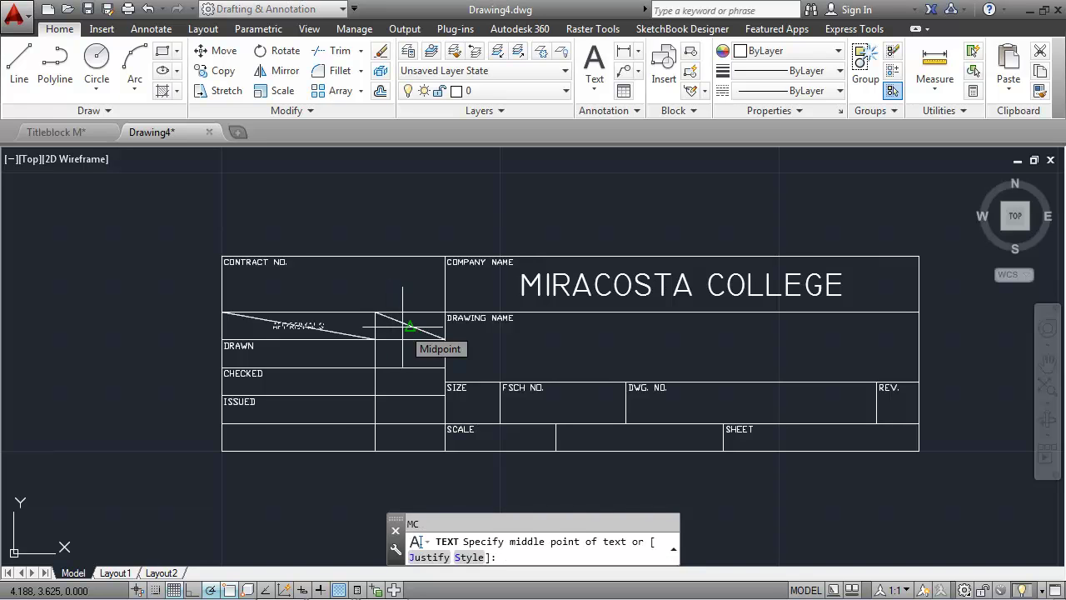
pyautogui.write('j')
pyautogui.press('Return')
pyautogui.write('mc')
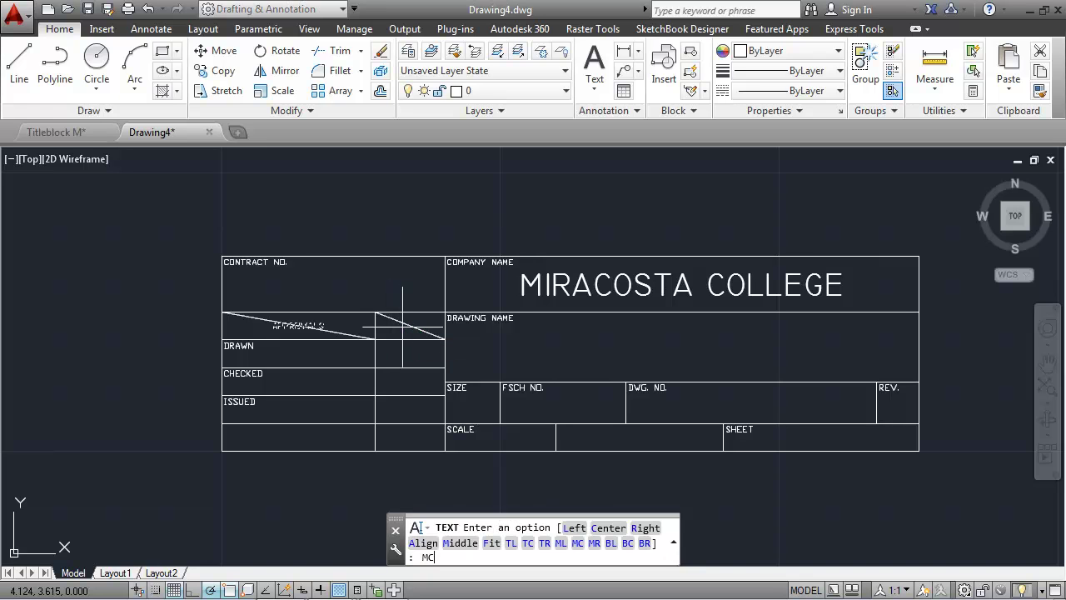
pyautogui.press('Return')
pyautogui.click(410, 325)
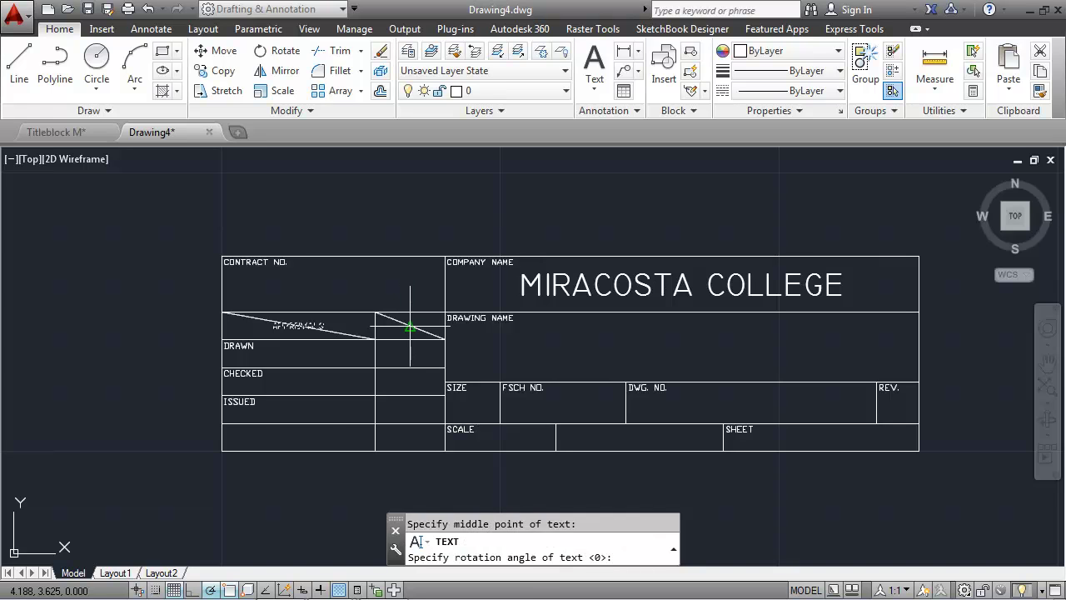
pyautogui.press('Return')
pyautogui.write('DATE')
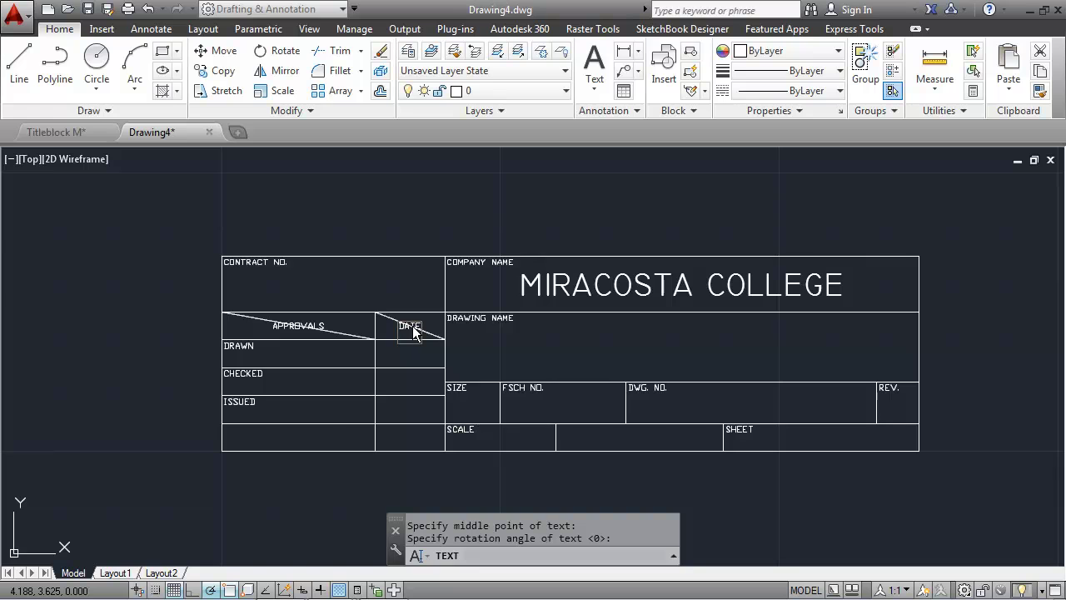
pyautogui.press('Return')
pyautogui.press('Return')
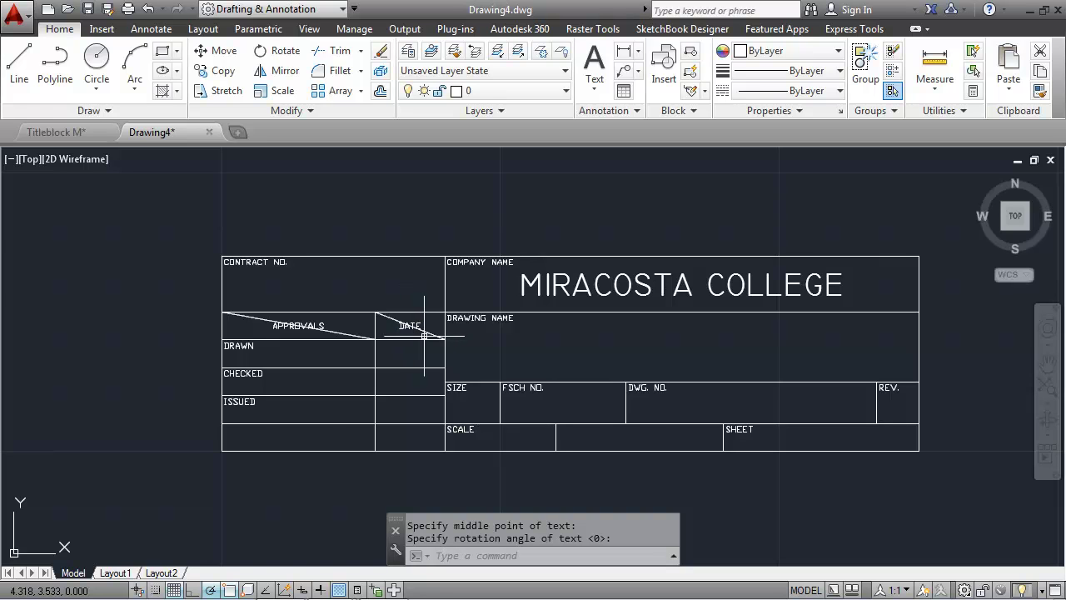
# Erase both diagonal construction lines from the APPROVALS and DATE cells
pyautogui.click(424, 336)
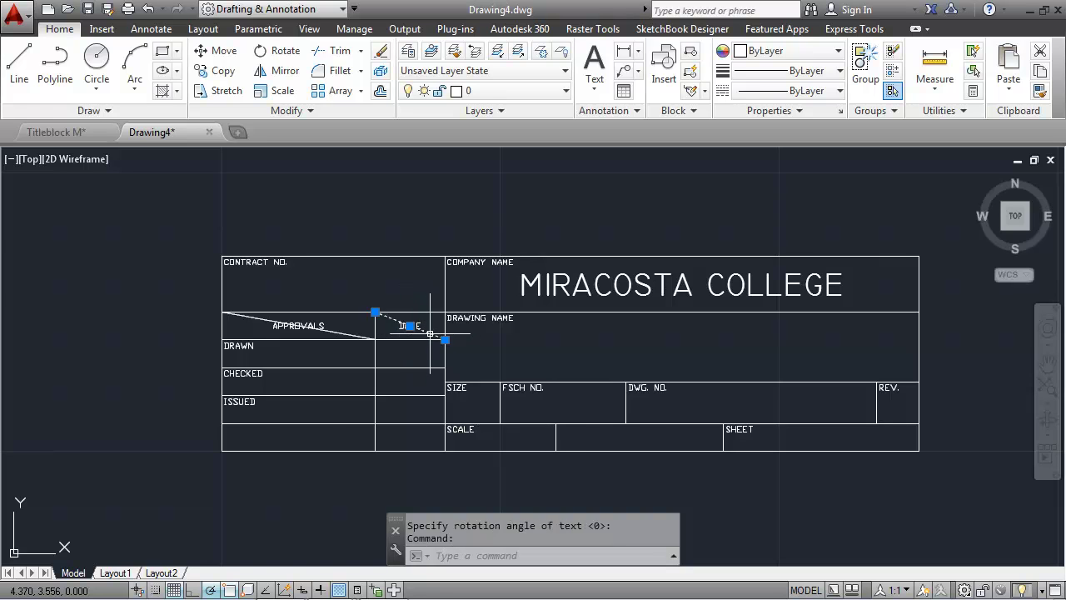
pyautogui.click(340, 332)
pyautogui.press('Delete')
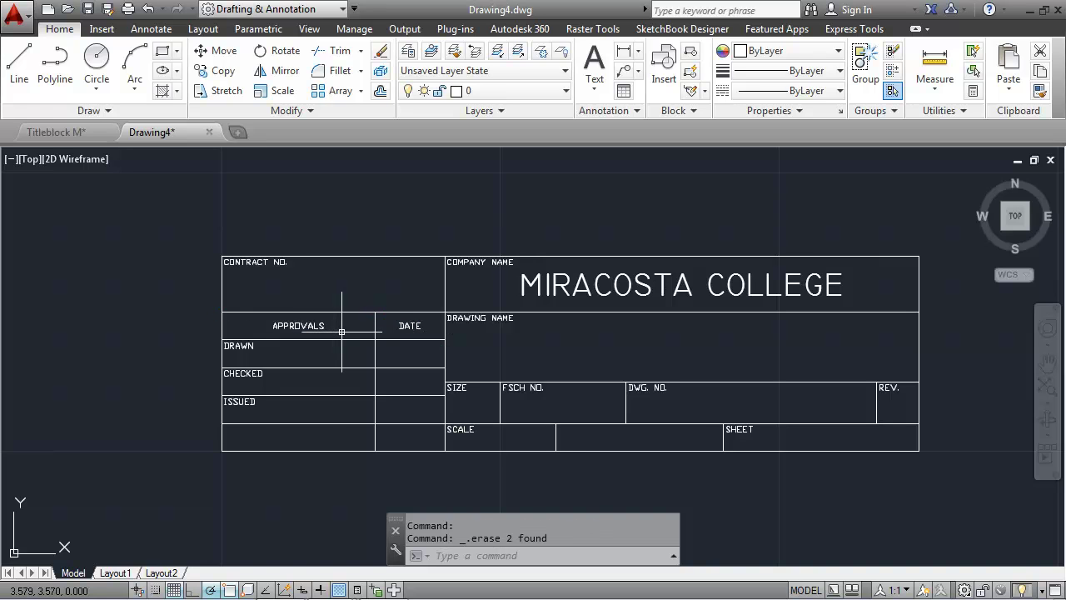
# Set the text height of both the APPROVALS and DATE labels to 0.1 in their properties, then clear the selection
pyautogui.click(312, 326)
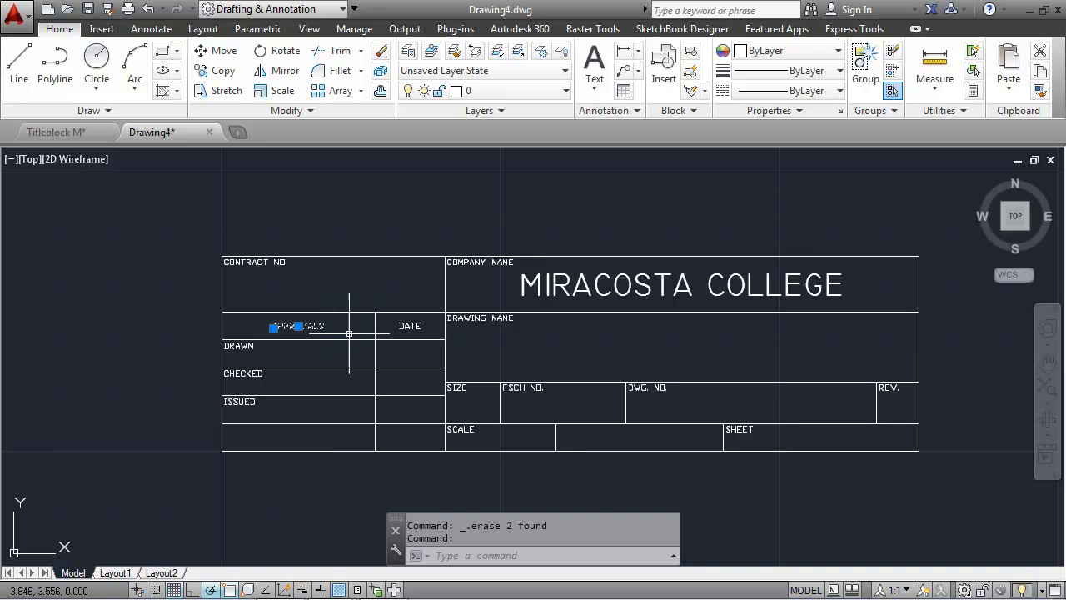
pyautogui.click(404, 327)
pyautogui.rightClick(398, 215)
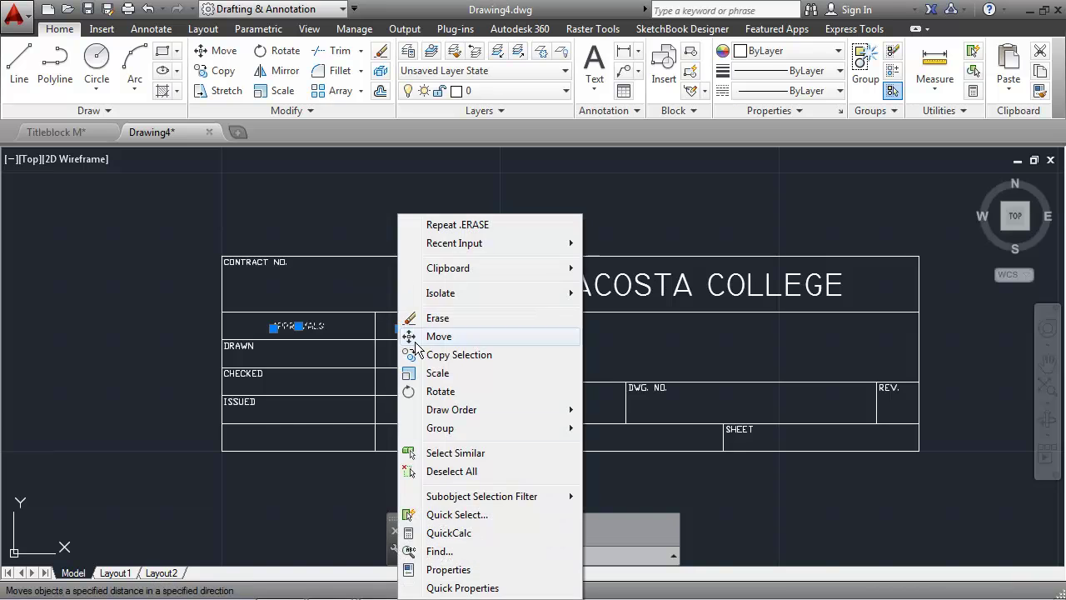
pyautogui.click(449, 570)
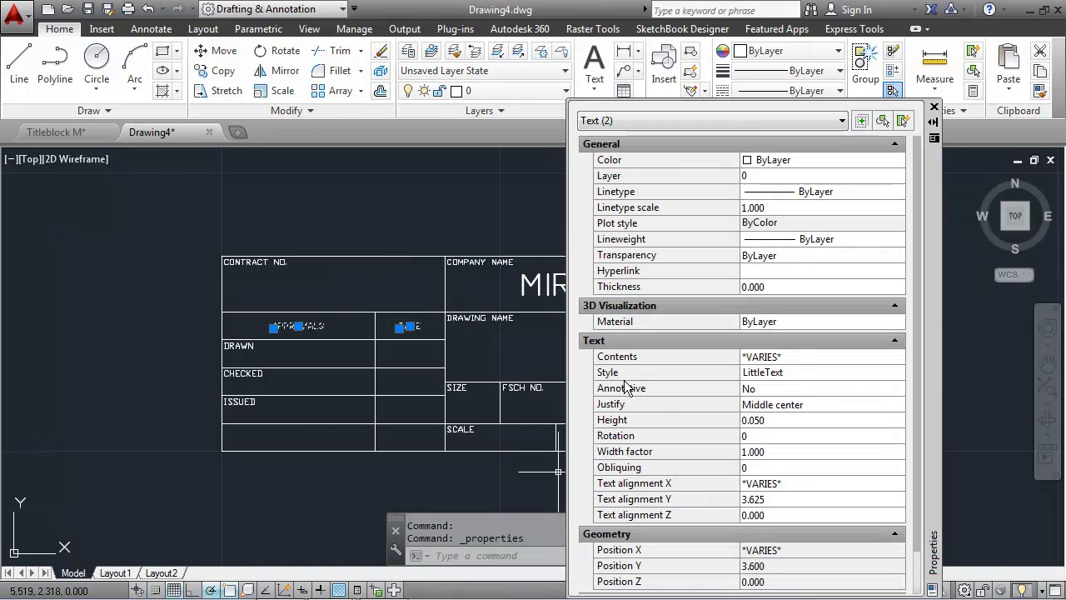
pyautogui.click(803, 421)
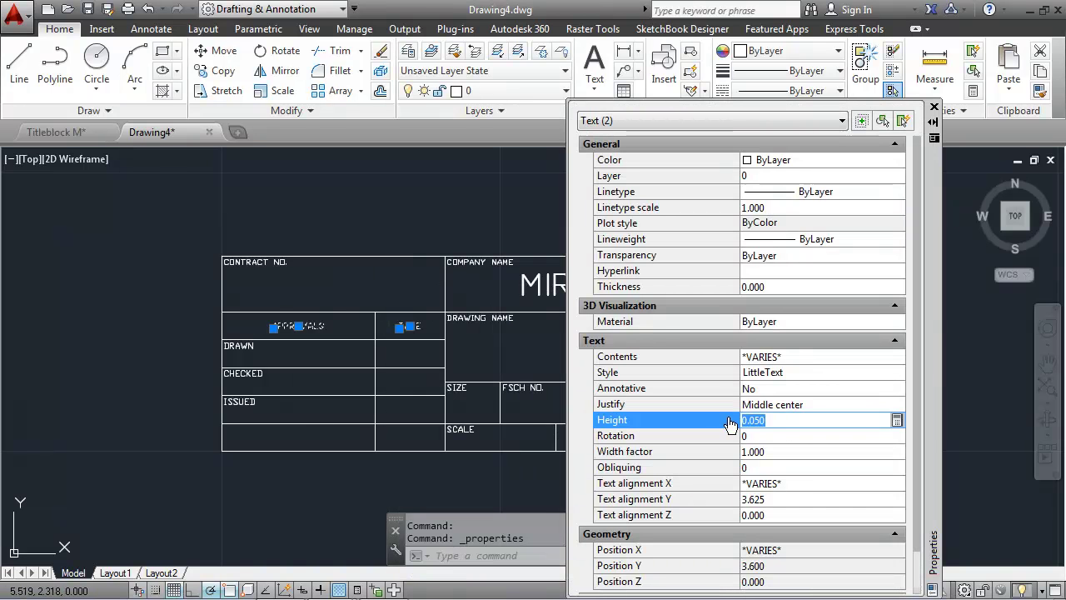
pyautogui.write('.')
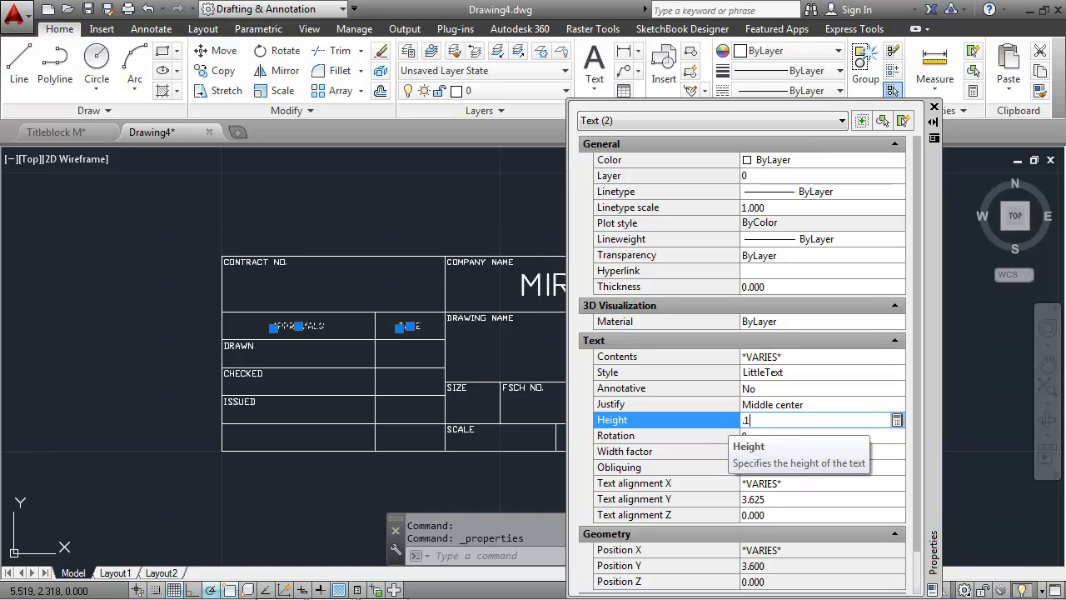
pyautogui.write('1')
pyautogui.press('Return')
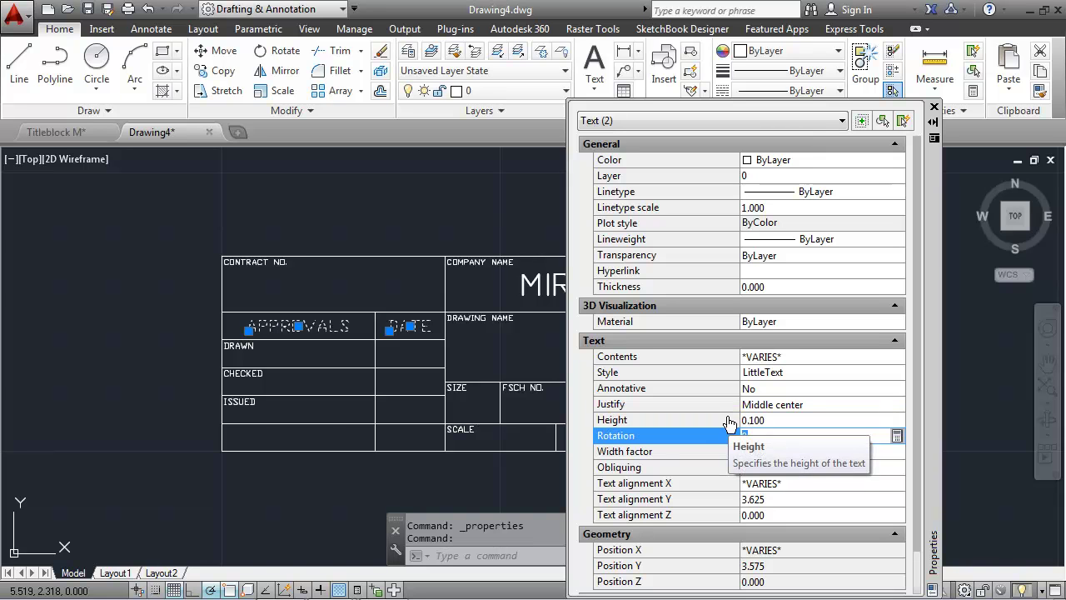
pyautogui.click(934, 108)
pyautogui.press('Escape')
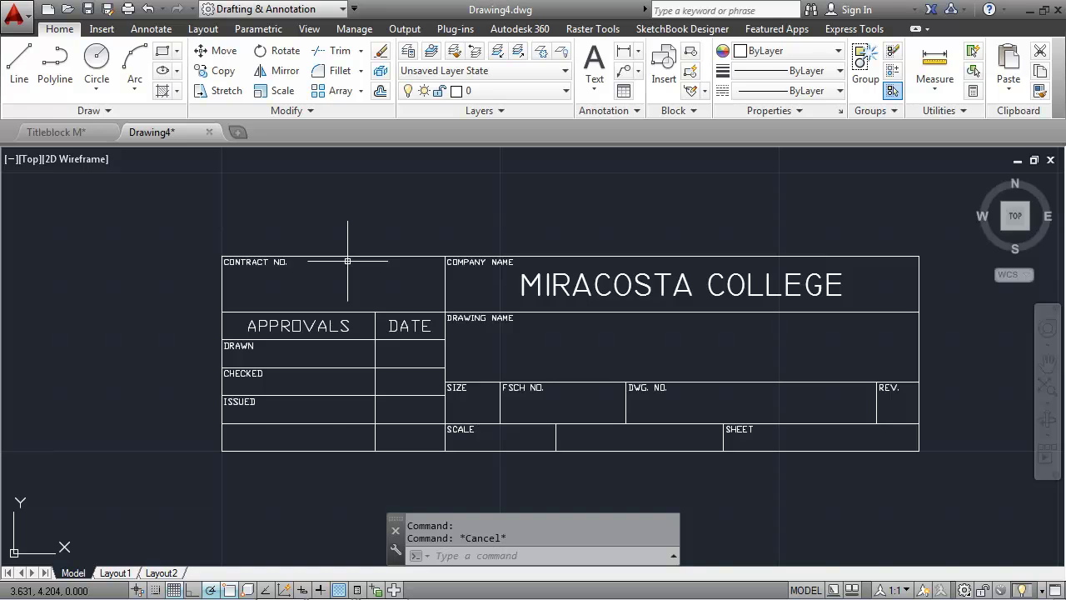